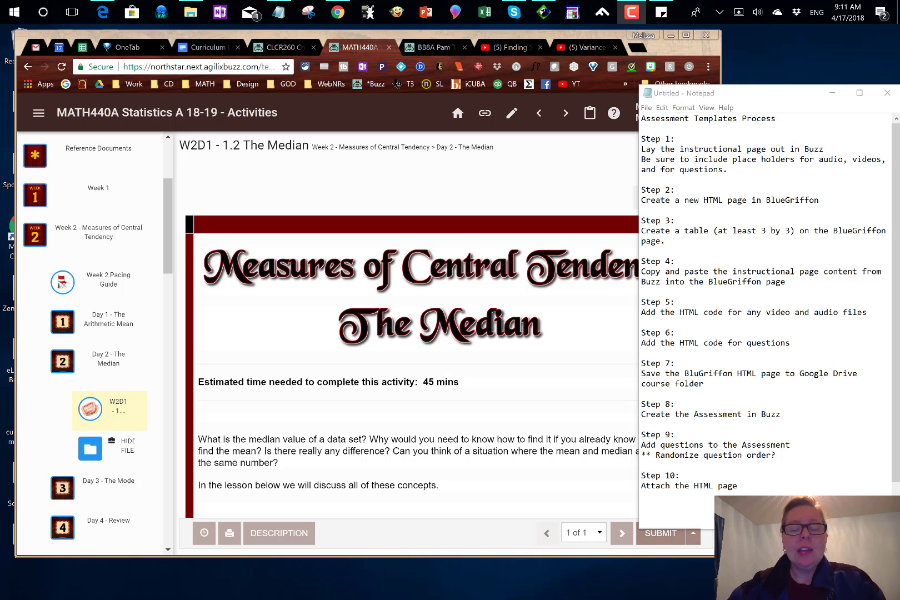
Examine the W2D1 - 1.2 The Median lesson in Buzz, from its title through the worked problems and embedded example videos
{"action": "left_click", "coordinate": [560, 358]}
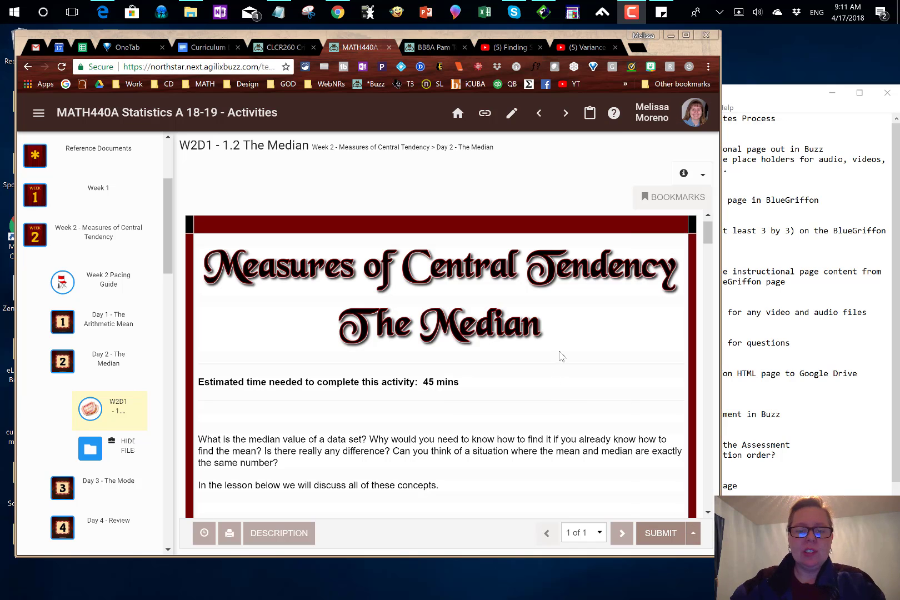
{"action": "scroll", "coordinate": [561, 357], "scroll_direction": "down", "scroll_amount": 1}
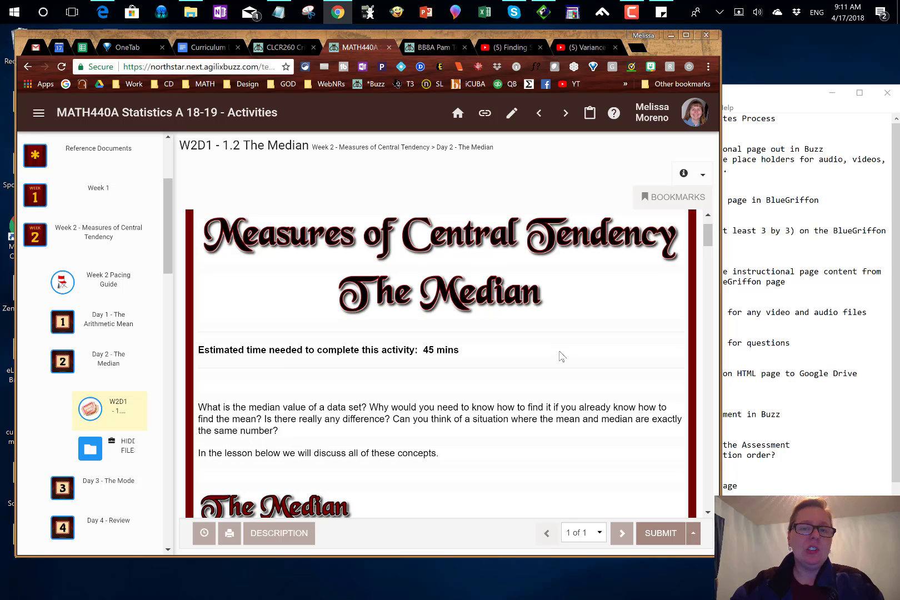
{"action": "scroll", "coordinate": [560, 357], "scroll_direction": "down", "scroll_amount": 3}
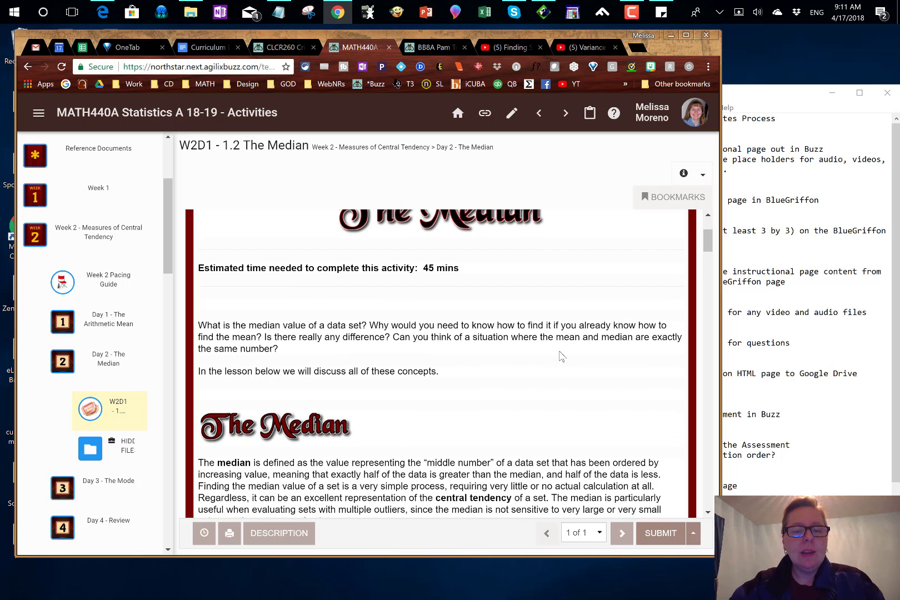
{"action": "scroll", "coordinate": [482, 293], "scroll_direction": "up", "scroll_amount": 2}
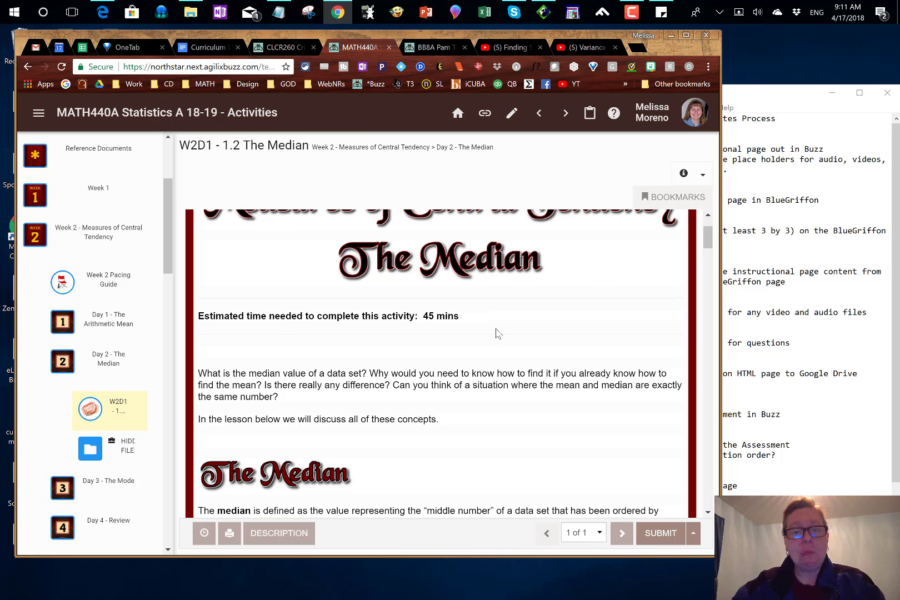
{"action": "scroll", "coordinate": [498, 333], "scroll_direction": "down", "scroll_amount": 8}
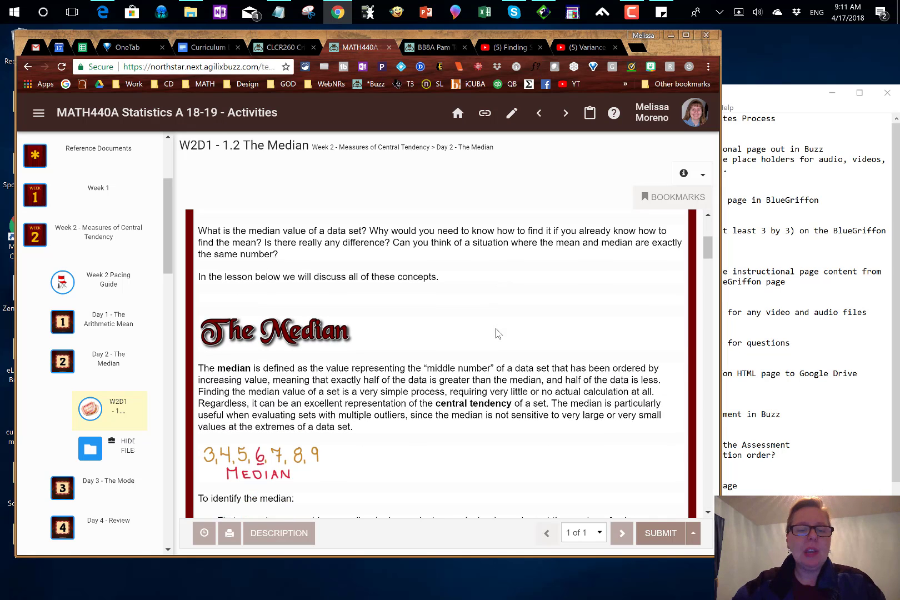
{"action": "scroll", "coordinate": [498, 334], "scroll_direction": "down", "scroll_amount": 6}
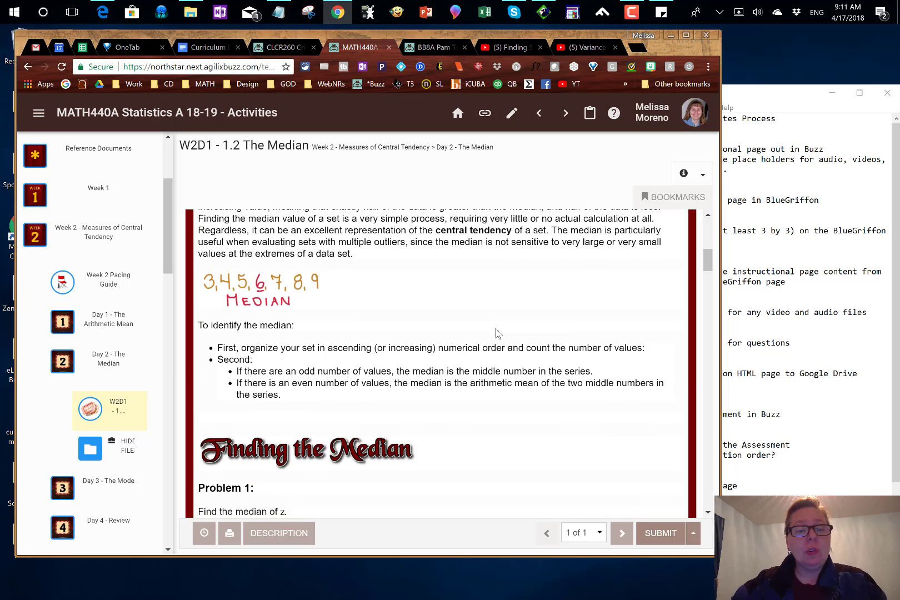
{"action": "scroll", "coordinate": [497, 331], "scroll_direction": "down", "scroll_amount": 14}
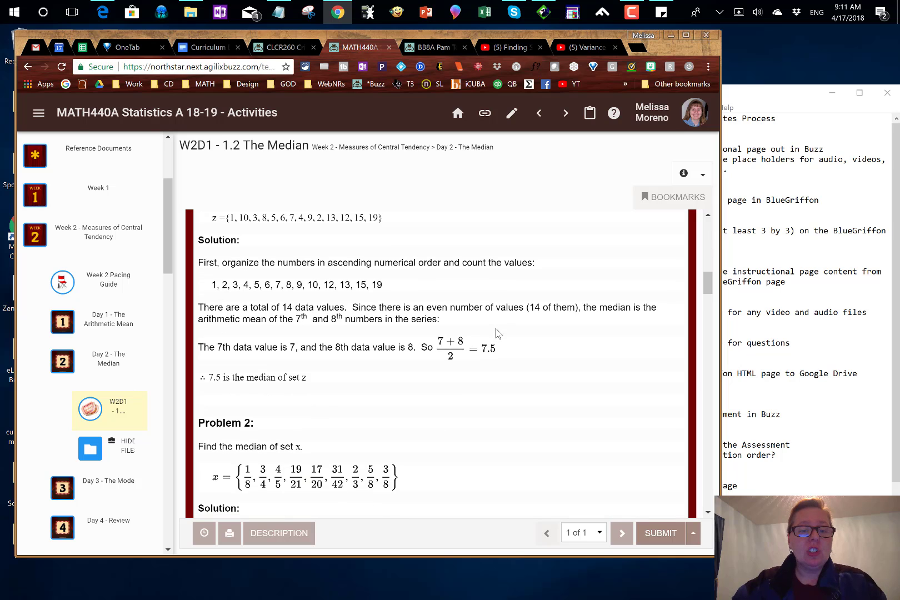
{"action": "scroll", "coordinate": [497, 332], "scroll_direction": "down", "scroll_amount": 13}
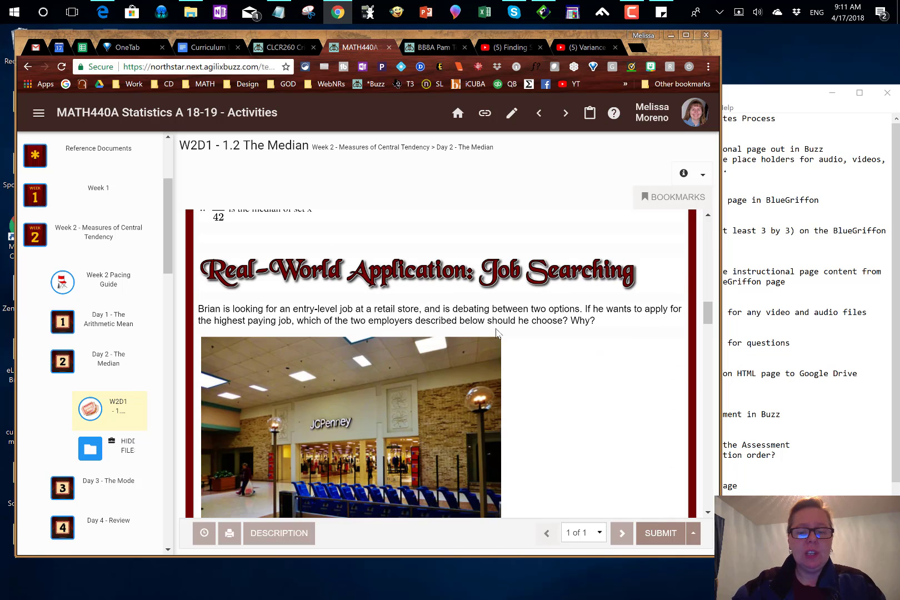
{"action": "scroll", "coordinate": [497, 334], "scroll_direction": "down", "scroll_amount": 12}
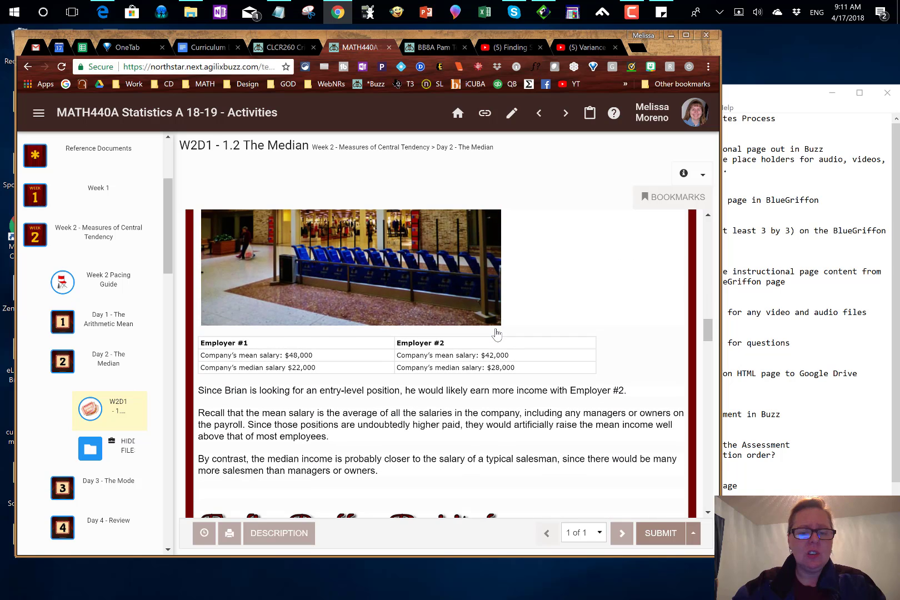
{"action": "scroll", "coordinate": [497, 333], "scroll_direction": "down", "scroll_amount": 16}
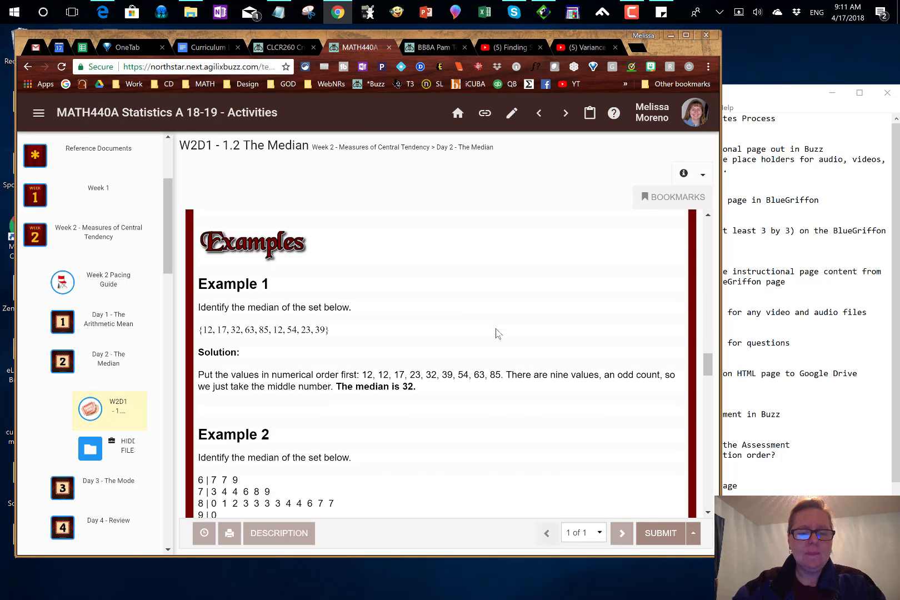
{"action": "scroll", "coordinate": [497, 329], "scroll_direction": "down", "scroll_amount": 8}
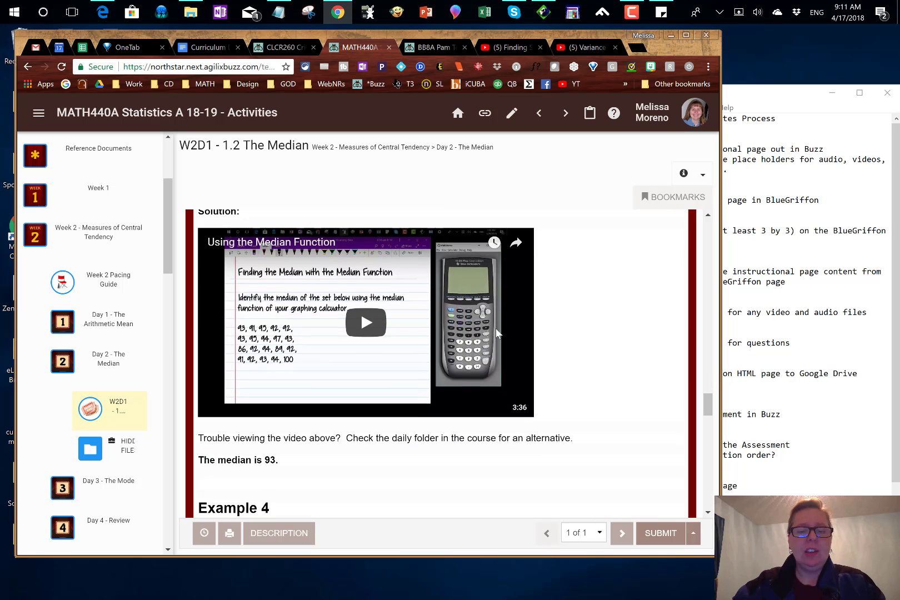
{"action": "scroll", "coordinate": [497, 334], "scroll_direction": "down", "scroll_amount": 6}
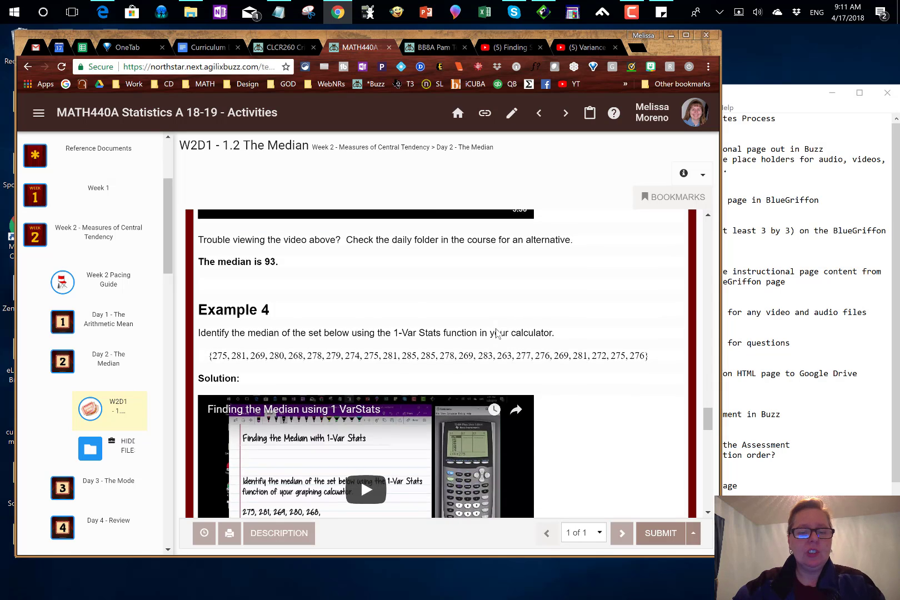
{"action": "scroll", "coordinate": [496, 331], "scroll_direction": "down", "scroll_amount": 4}
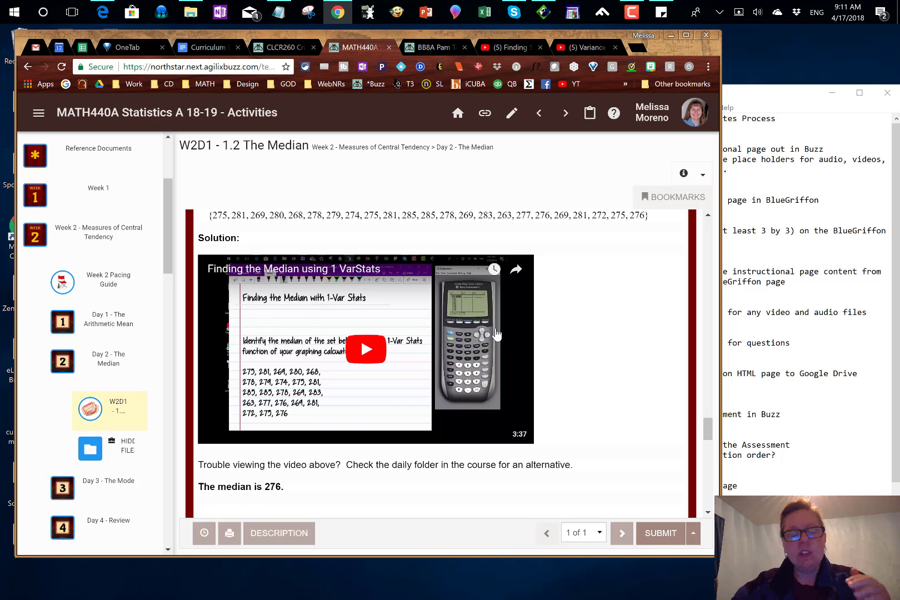
Answer the second Las Vegas median question under Your Turn! with $4681.30 and review the remaining questions through the page end
{"action": "scroll", "coordinate": [496, 333], "scroll_direction": "down", "scroll_amount": 3}
{"action": "scroll", "coordinate": [497, 333], "scroll_direction": "down", "scroll_amount": 3}
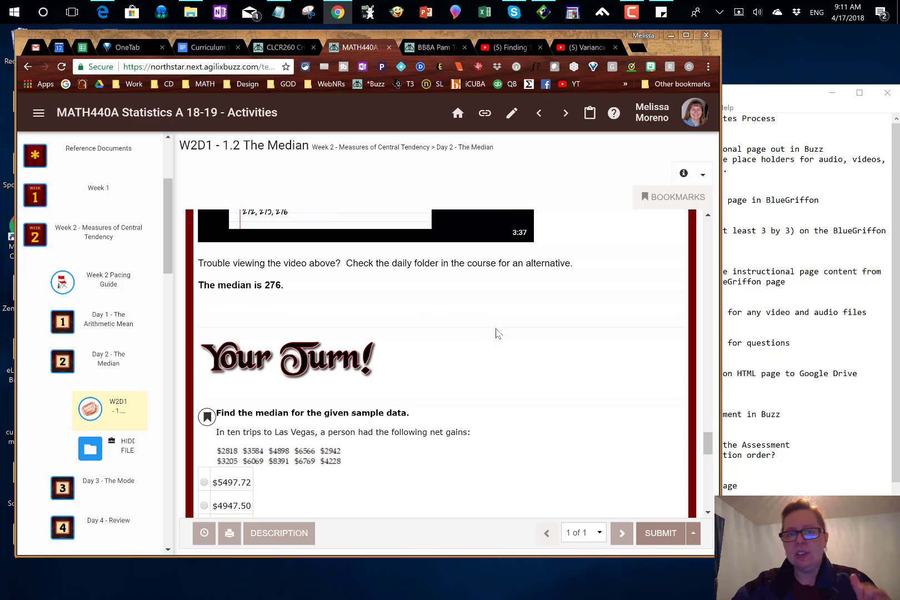
{"action": "scroll", "coordinate": [496, 333], "scroll_direction": "down", "scroll_amount": 2}
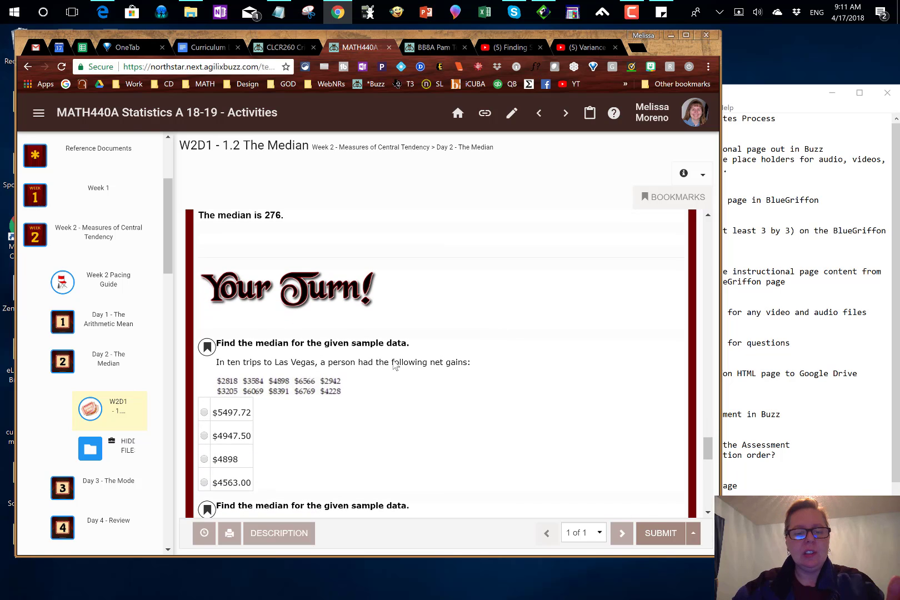
{"action": "scroll", "coordinate": [427, 439], "scroll_direction": "down", "scroll_amount": 2}
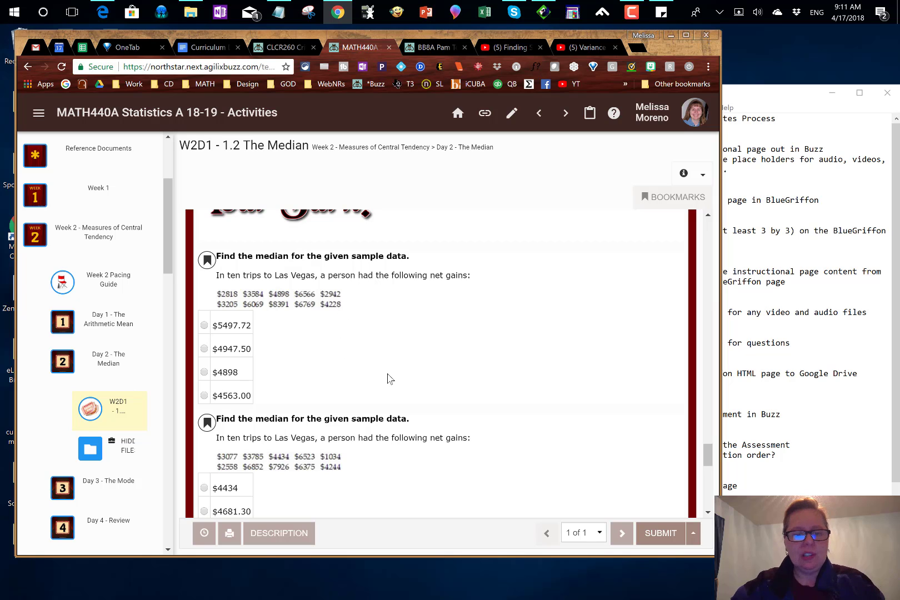
{"action": "scroll", "coordinate": [388, 378], "scroll_direction": "down", "scroll_amount": 1}
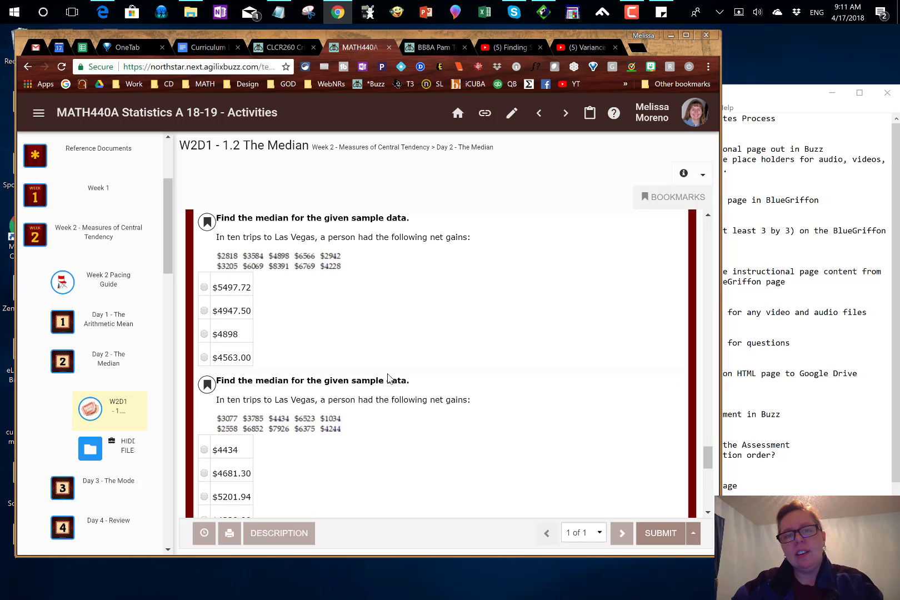
{"action": "scroll", "coordinate": [388, 378], "scroll_direction": "down", "scroll_amount": 3}
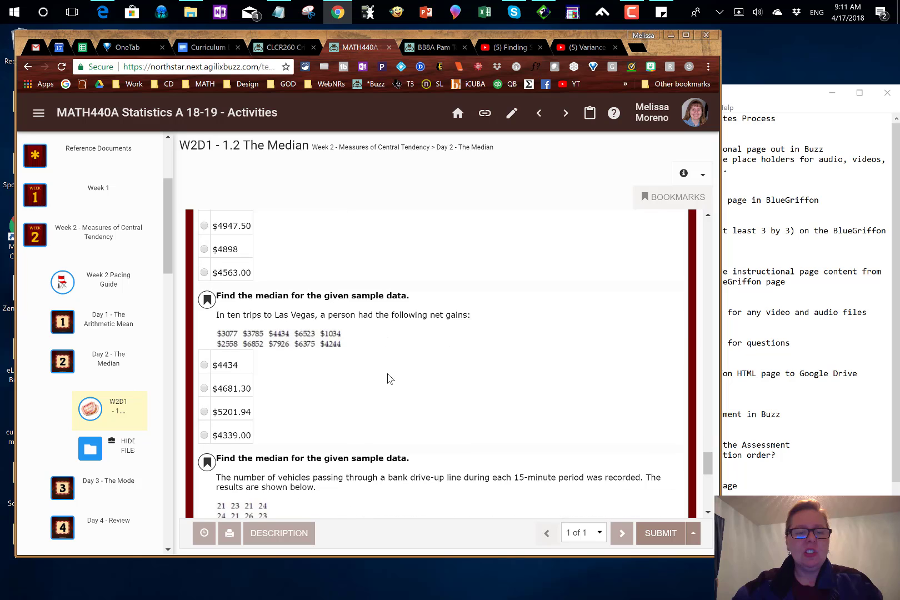
{"action": "left_click", "coordinate": [204, 368]}
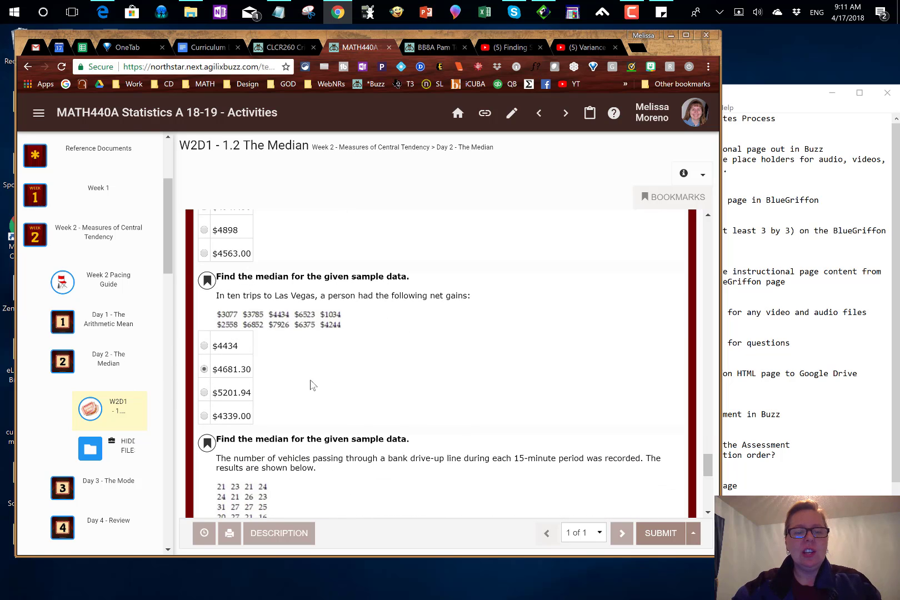
{"action": "scroll", "coordinate": [406, 398], "scroll_direction": "down", "scroll_amount": 7}
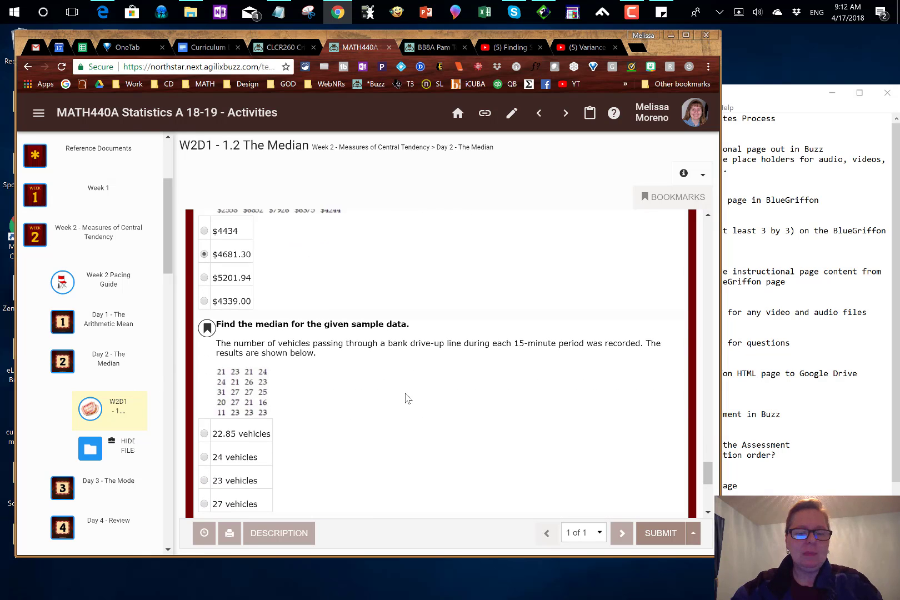
{"action": "scroll", "coordinate": [407, 398], "scroll_direction": "down", "scroll_amount": 6}
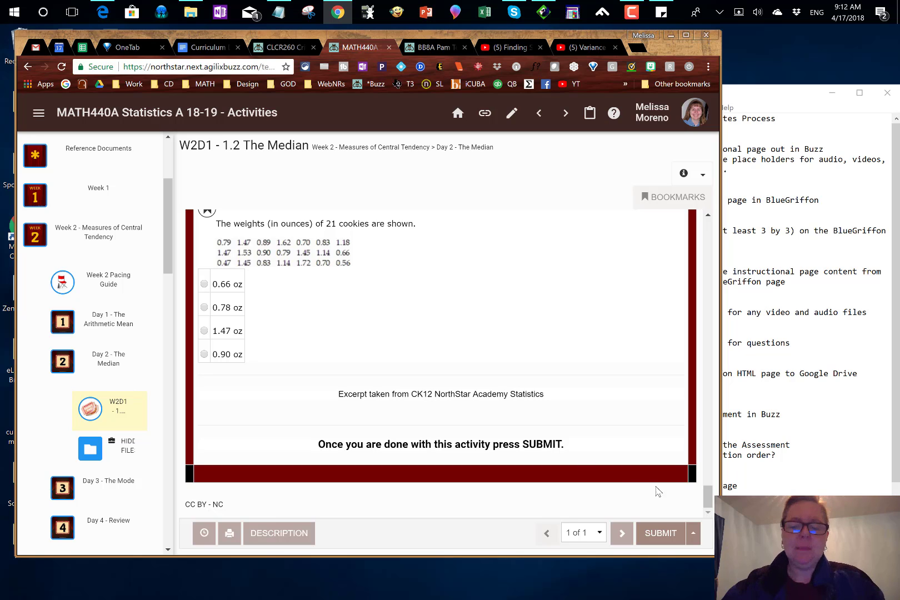
Switch to the Assessment Templates Process notes in Notepad and highlight BlueGriffon in Step 2
{"action": "left_click", "coordinate": [843, 316]}
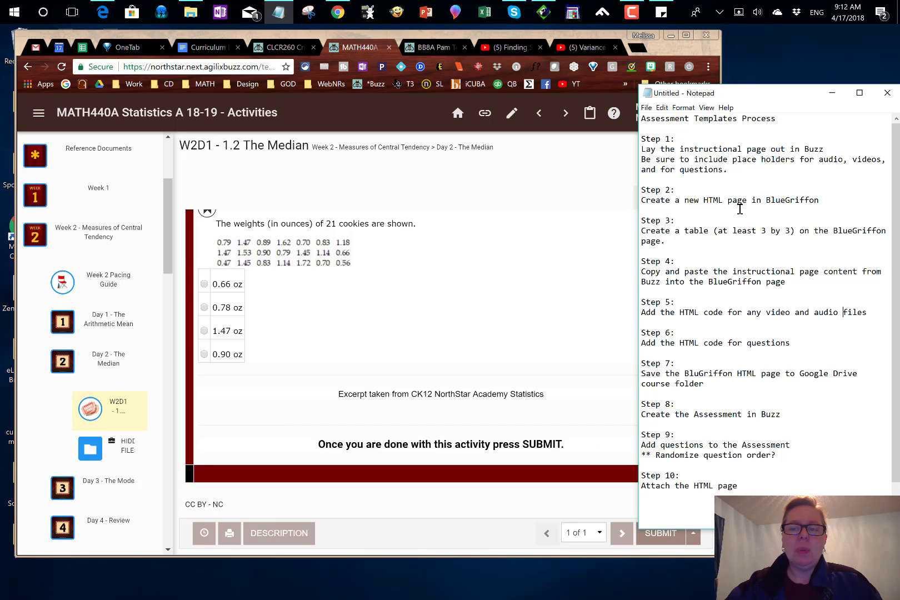
{"action": "double_click", "coordinate": [803, 200]}
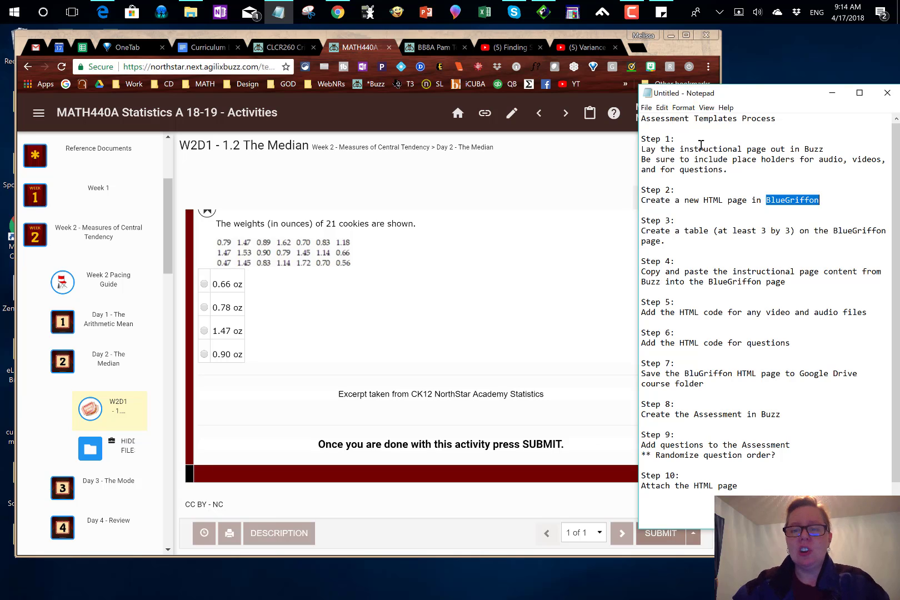
Switch to the BB8A testing course in Chrome and examine the HTML Prep - Variance page from its title to the first question placeholders
{"action": "left_click", "coordinate": [435, 46]}
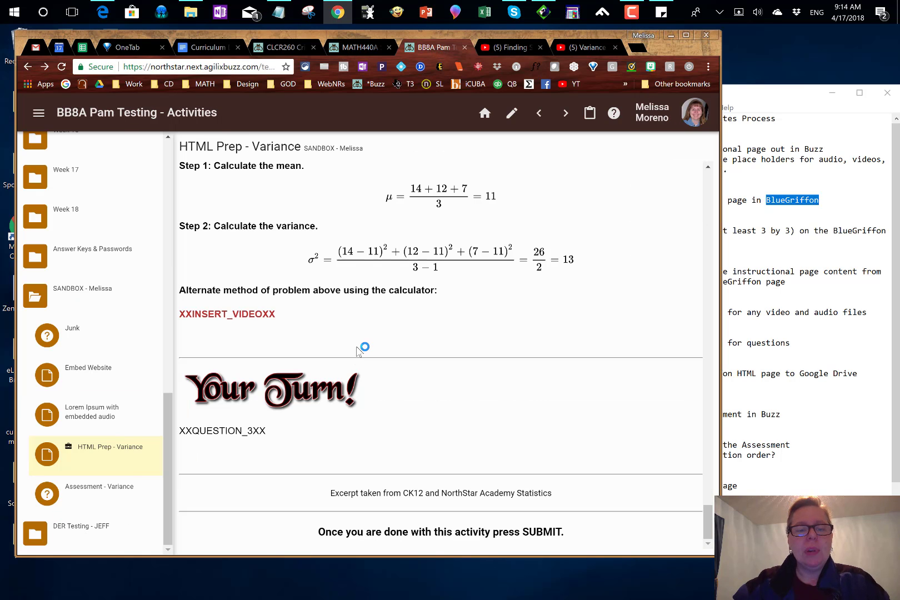
{"action": "scroll", "coordinate": [362, 347], "scroll_direction": "up", "scroll_amount": 15}
{"action": "scroll", "coordinate": [358, 351], "scroll_direction": "up", "scroll_amount": 20}
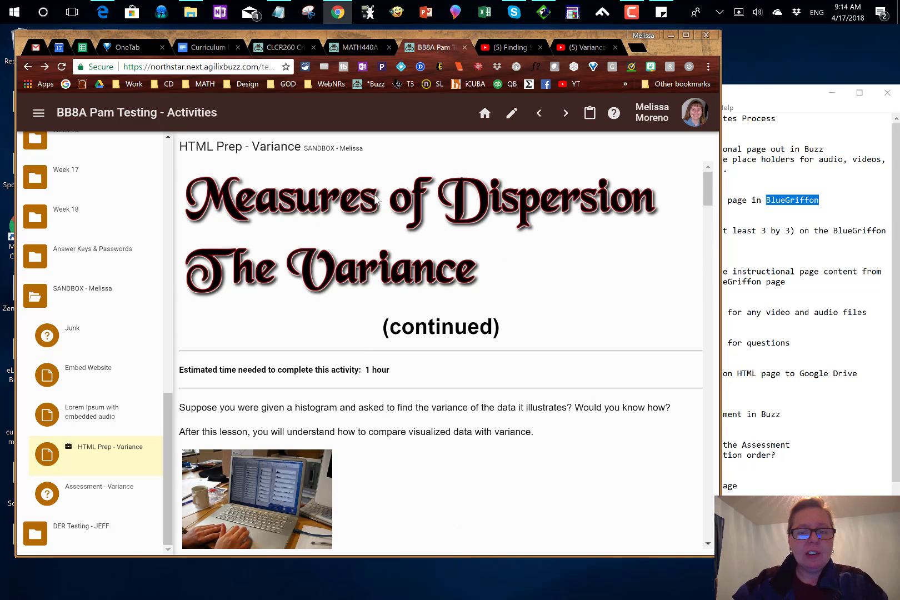
{"action": "scroll", "coordinate": [436, 437], "scroll_direction": "down", "scroll_amount": 2}
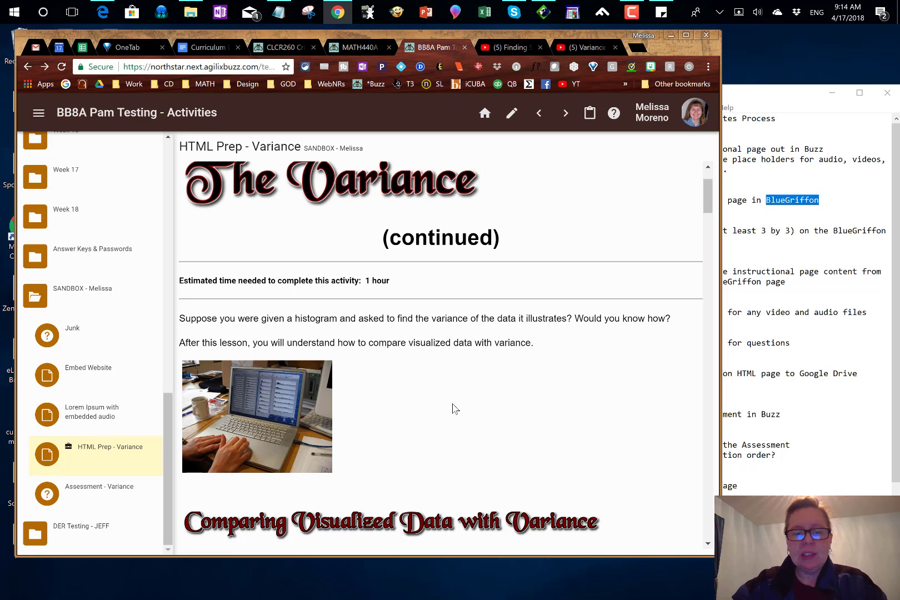
{"action": "scroll", "coordinate": [415, 233], "scroll_direction": "down", "scroll_amount": 1}
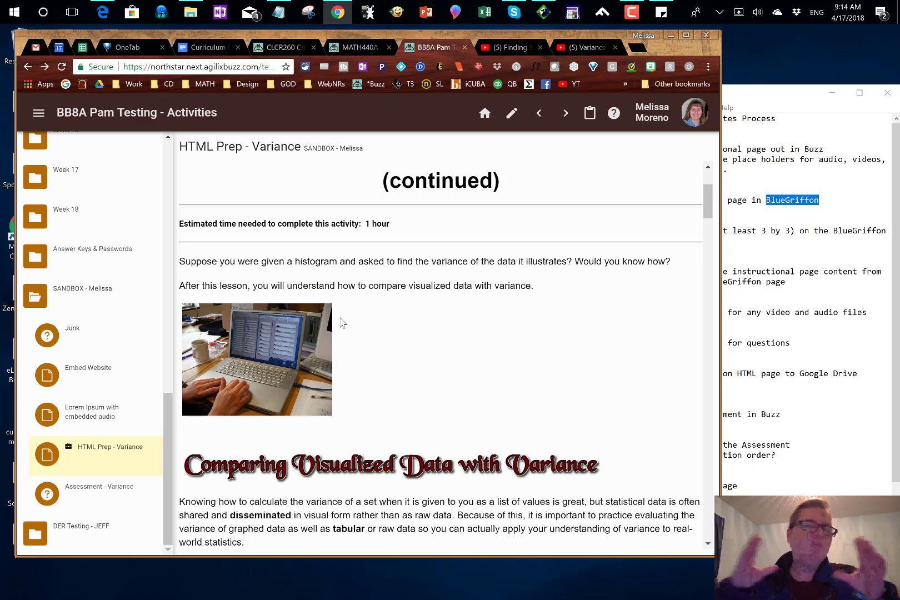
{"action": "scroll", "coordinate": [343, 322], "scroll_direction": "down", "scroll_amount": 4}
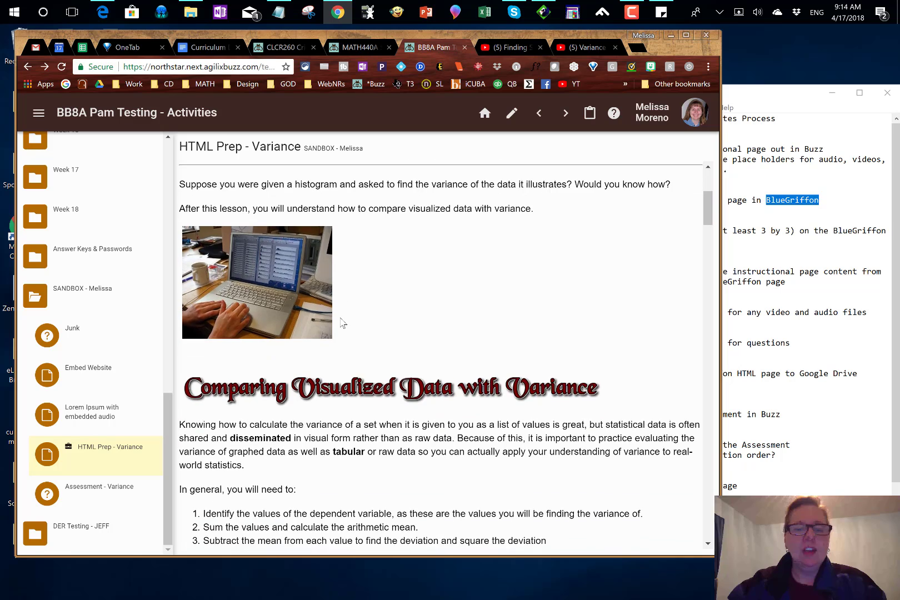
{"action": "scroll", "coordinate": [343, 323], "scroll_direction": "down", "scroll_amount": 1}
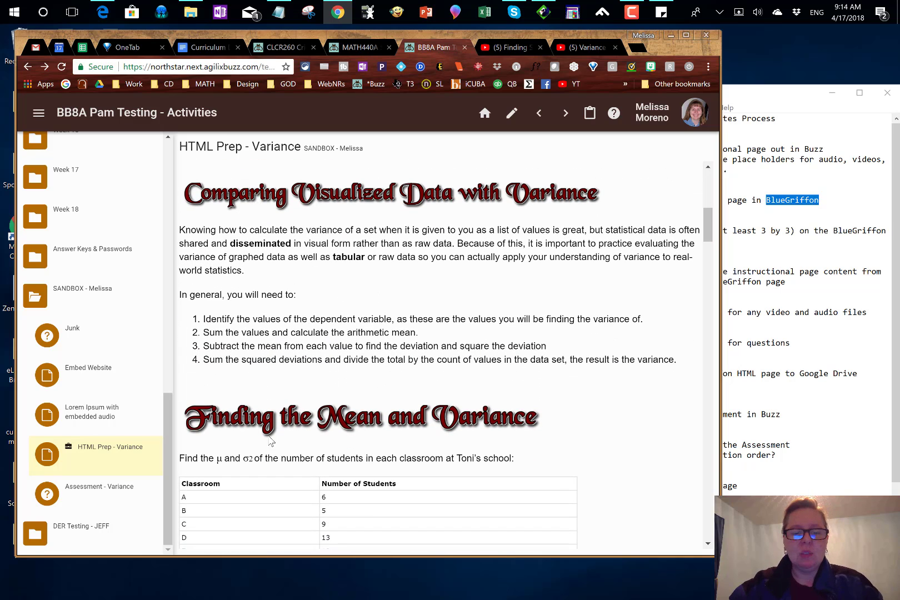
{"action": "scroll", "coordinate": [286, 431], "scroll_direction": "down", "scroll_amount": 1}
{"action": "scroll", "coordinate": [286, 432], "scroll_direction": "down", "scroll_amount": 2}
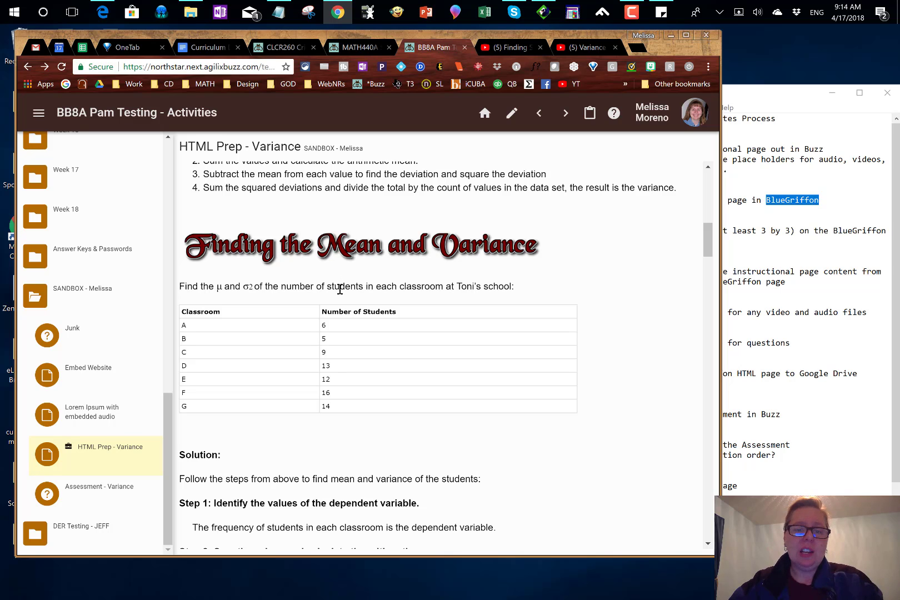
{"action": "scroll", "coordinate": [336, 337], "scroll_direction": "down", "scroll_amount": 4}
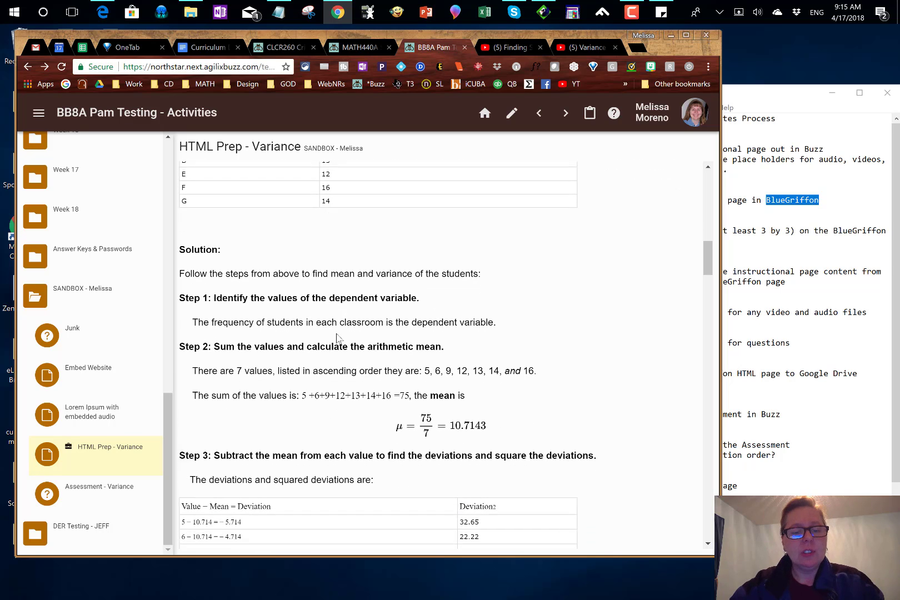
{"action": "scroll", "coordinate": [337, 338], "scroll_direction": "down", "scroll_amount": 8}
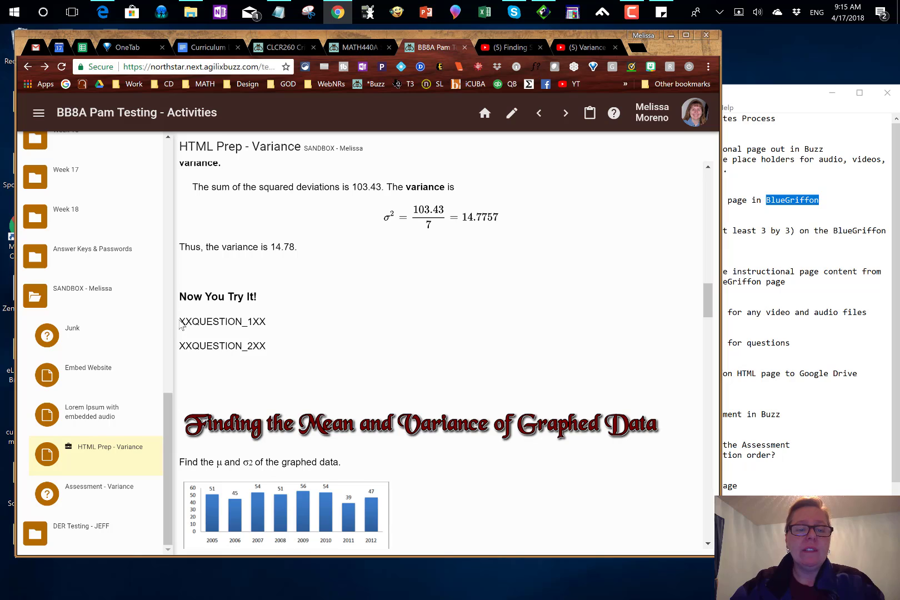
Highlight the XXQUESTION_1XX placeholder under Now You Try It!, clear the selection, and continue reviewing the page
{"action": "left_click_drag", "start_coordinate": [179, 324], "coordinate": [266, 323]}
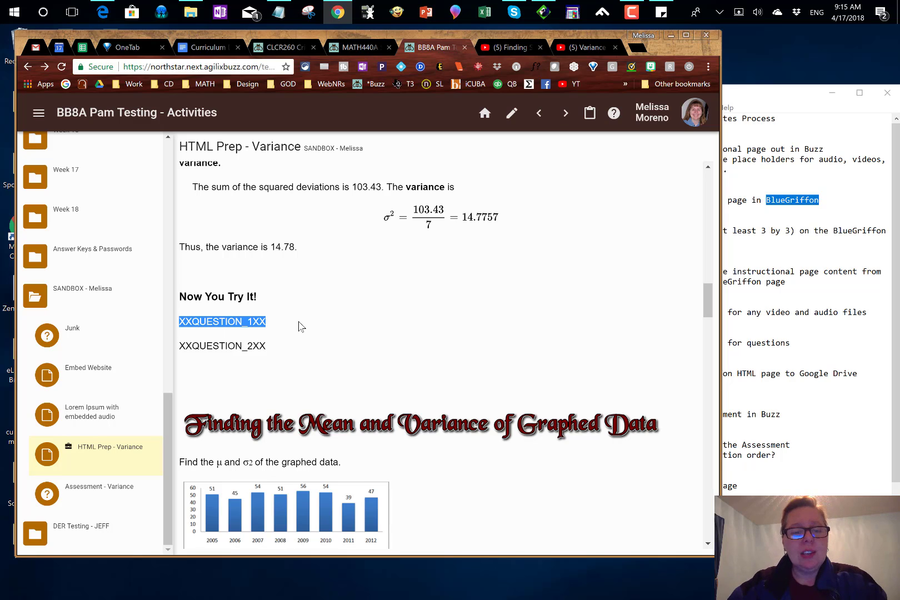
{"action": "left_click", "coordinate": [256, 323]}
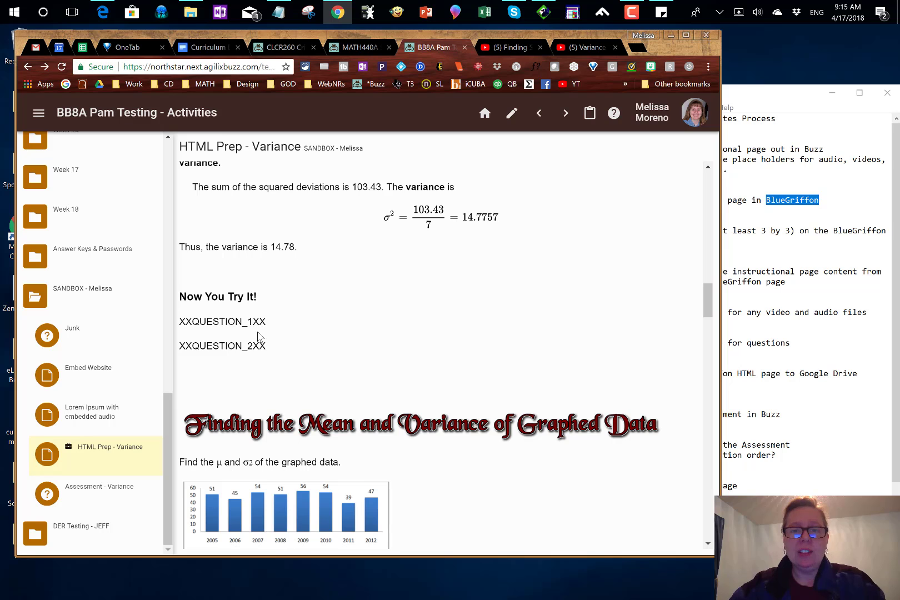
{"action": "scroll", "coordinate": [257, 335], "scroll_direction": "down", "scroll_amount": 7}
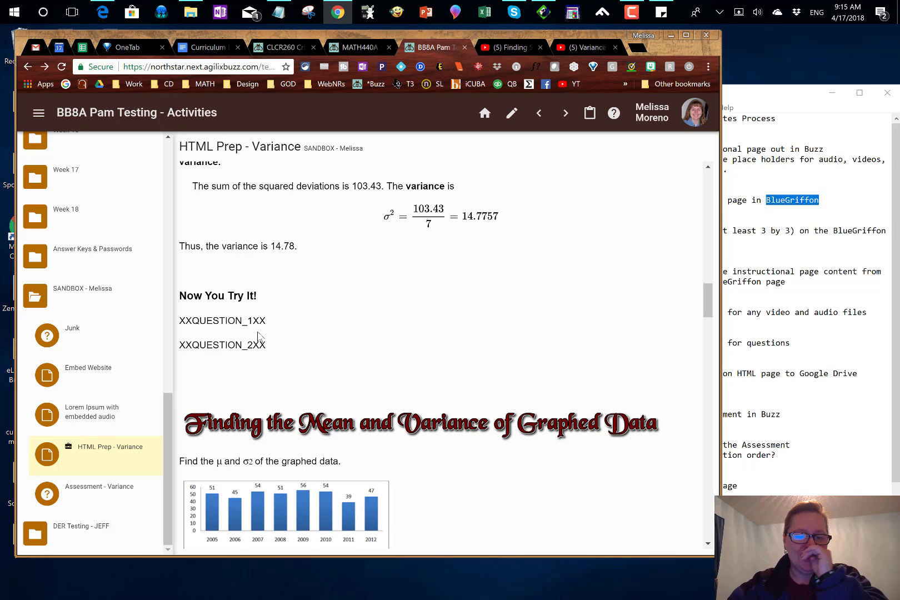
Examine the rest of the HTML Prep - Variance page down to the XXQUESTION_3XX placeholder, and bring up the Notepad process notes
{"action": "scroll", "coordinate": [257, 335], "scroll_direction": "down", "scroll_amount": 14}
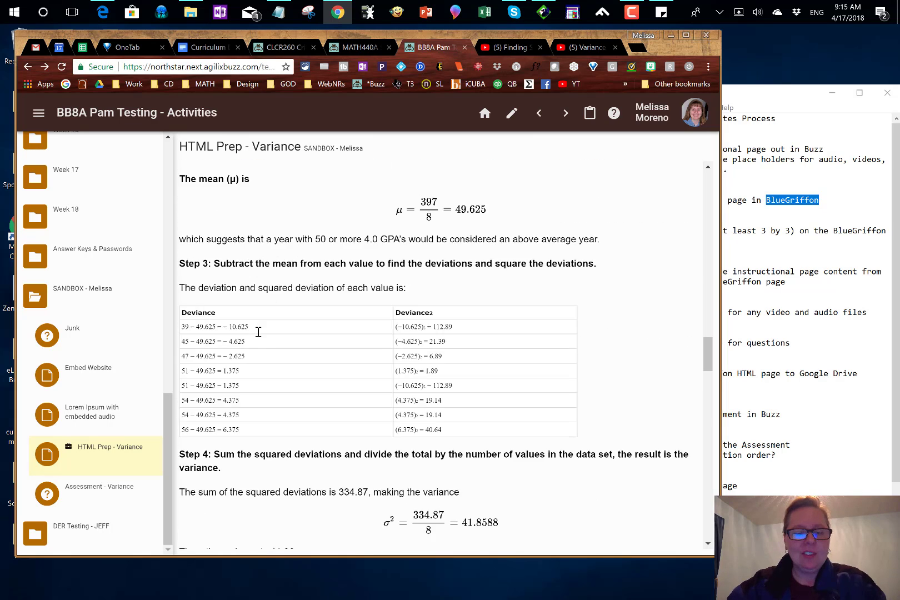
{"action": "scroll", "coordinate": [258, 335], "scroll_direction": "down", "scroll_amount": 13}
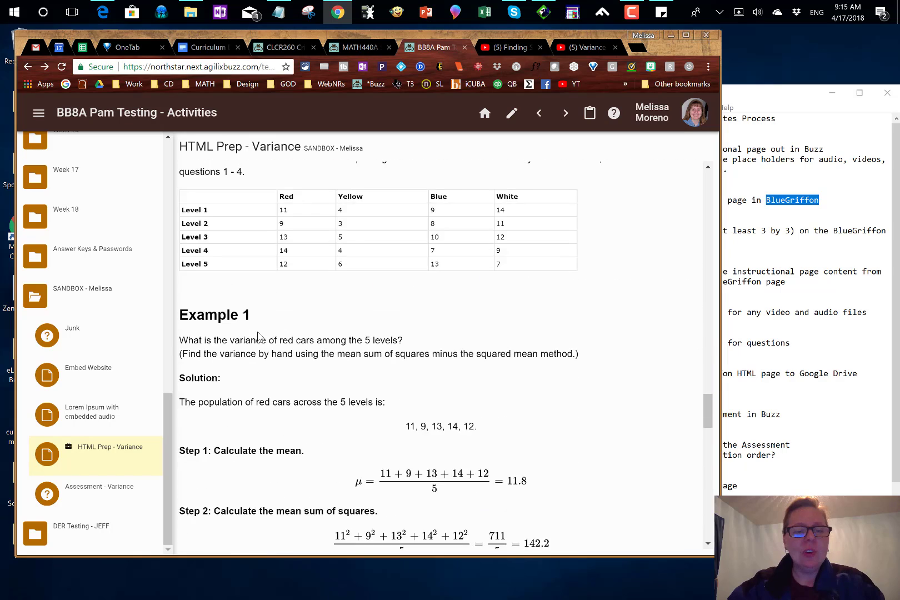
{"action": "scroll", "coordinate": [258, 335], "scroll_direction": "down", "scroll_amount": 6}
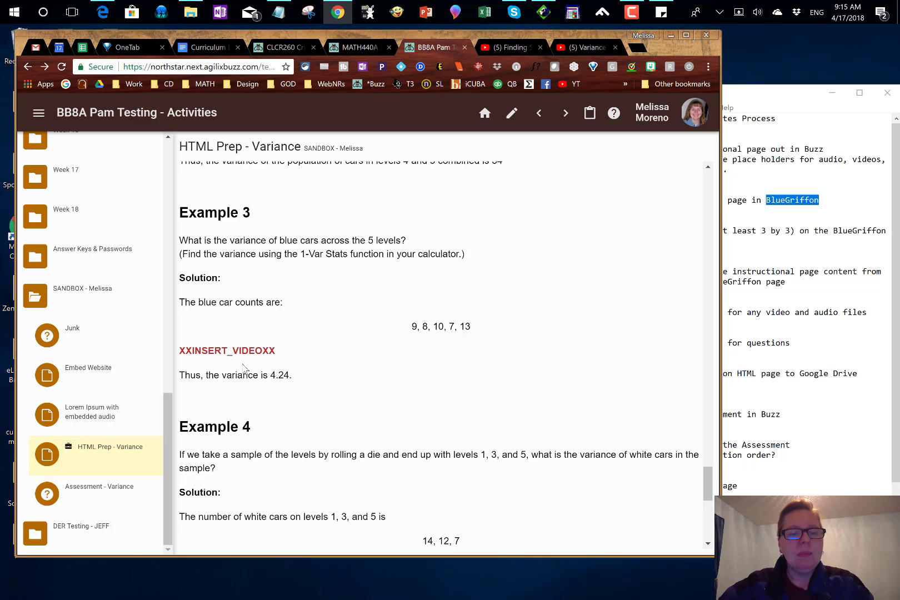
{"action": "scroll", "coordinate": [242, 368], "scroll_direction": "down", "scroll_amount": 1}
{"action": "scroll", "coordinate": [243, 368], "scroll_direction": "down", "scroll_amount": 7}
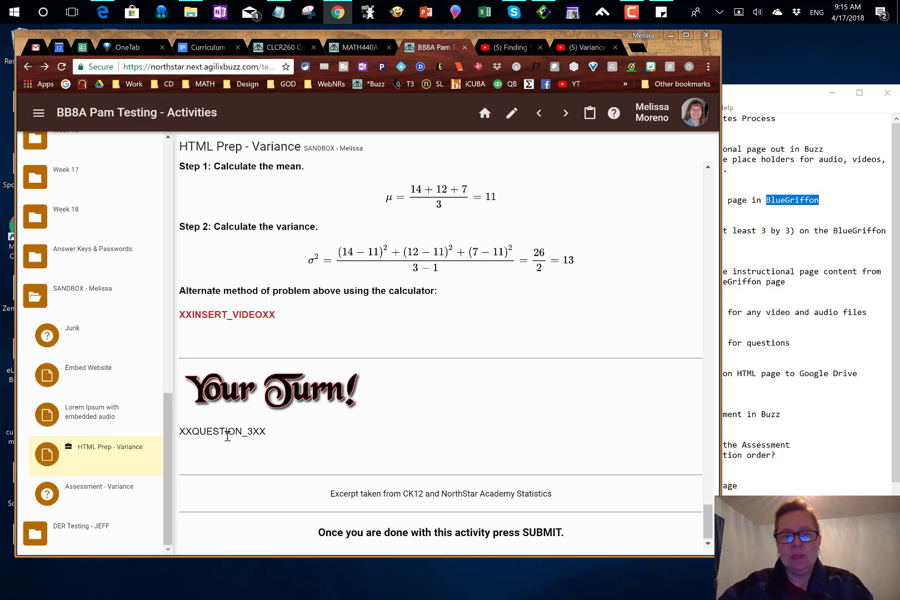
{"action": "left_click", "coordinate": [849, 196]}
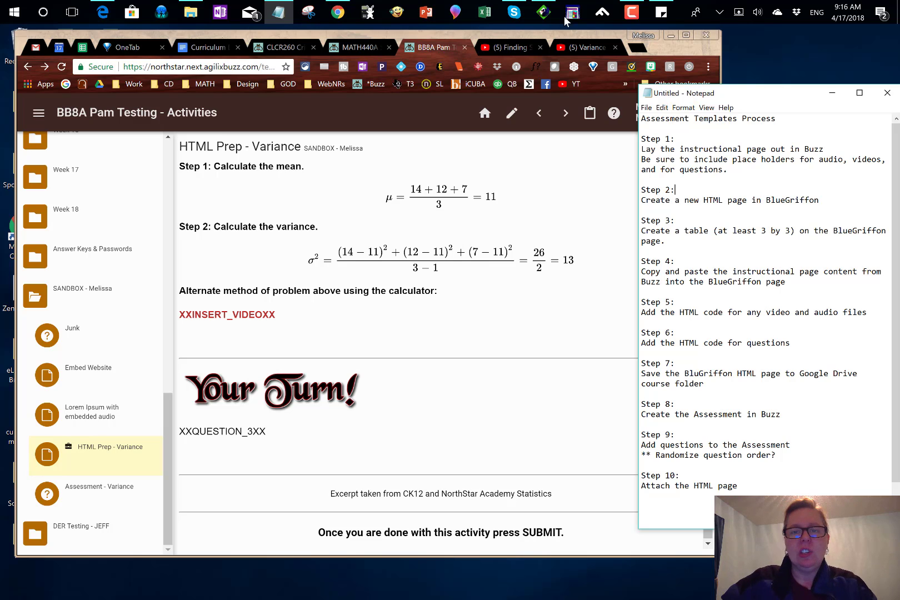
Switch to BlueGriffon and start a new HTML 5 document through the New Document Wizard, titled The Variance
{"action": "left_click", "coordinate": [542, 16]}
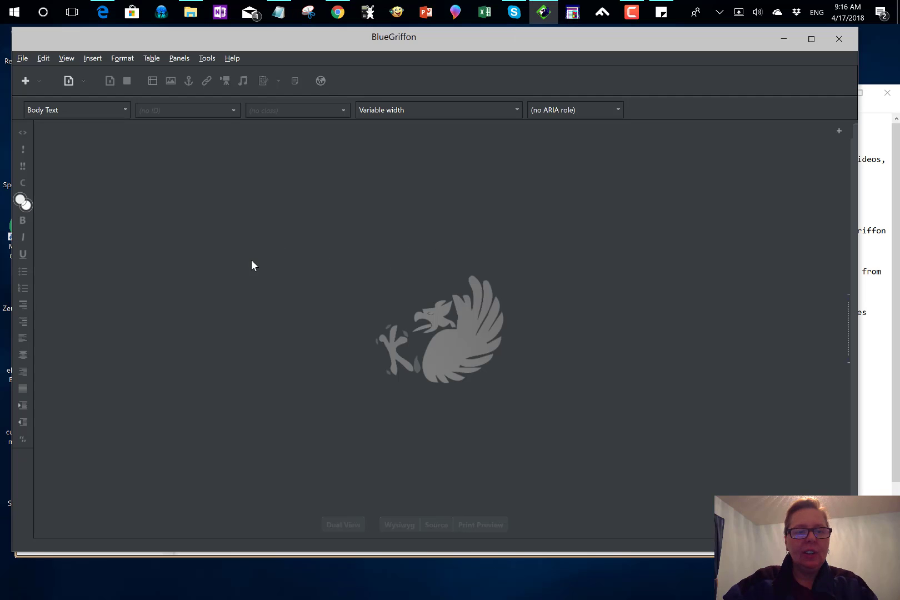
{"action": "left_click", "coordinate": [21, 58]}
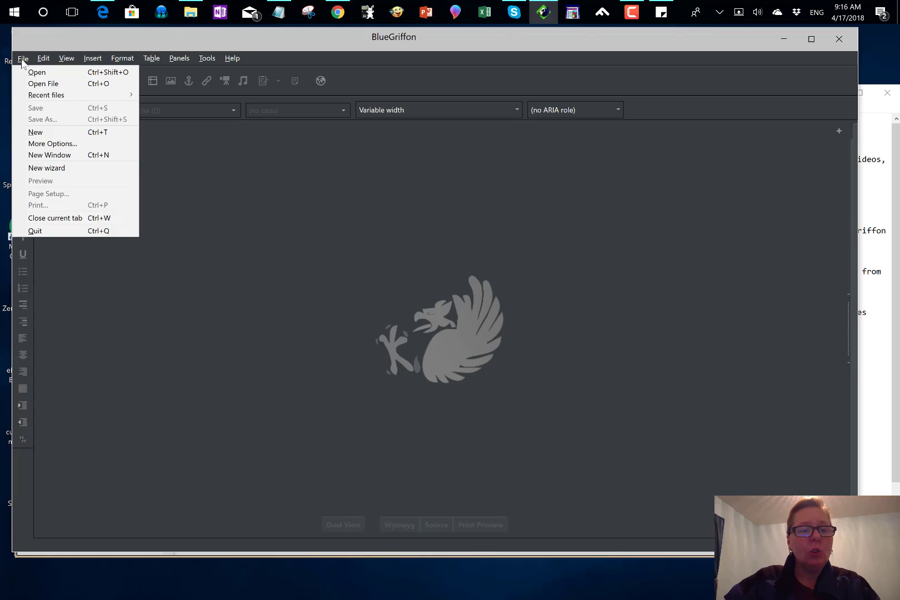
{"action": "left_click", "coordinate": [56, 169]}
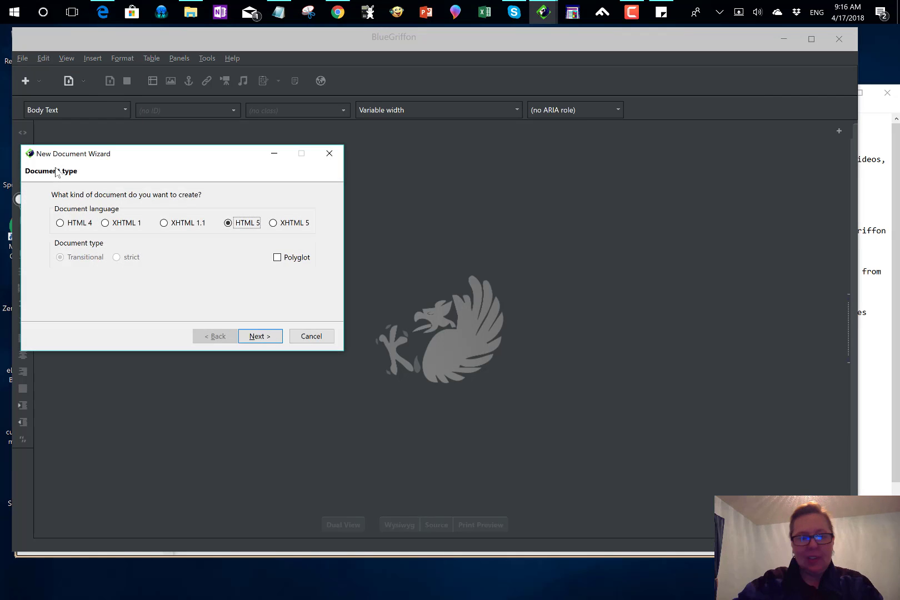
{"action": "left_click", "coordinate": [259, 337]}
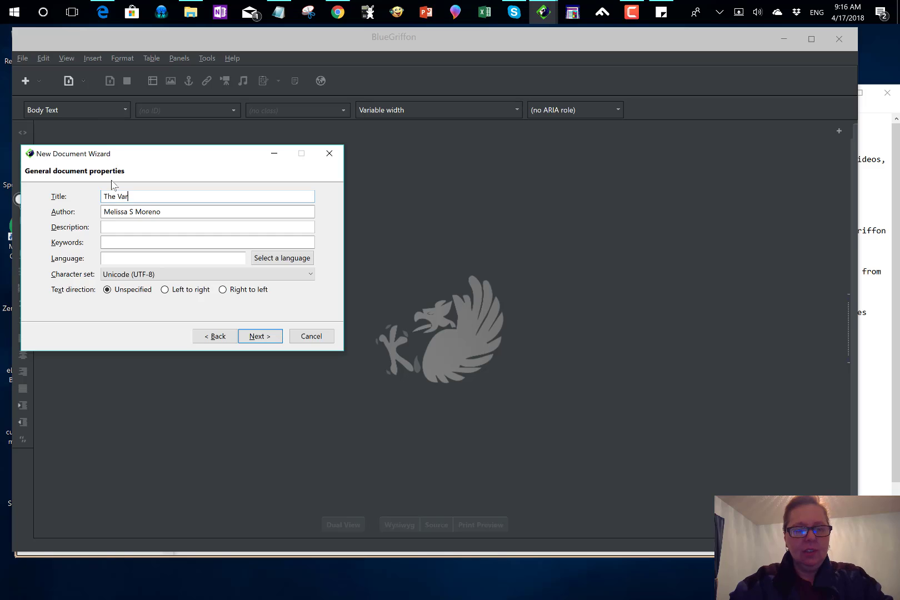
{"action": "type", "text": "iance"}
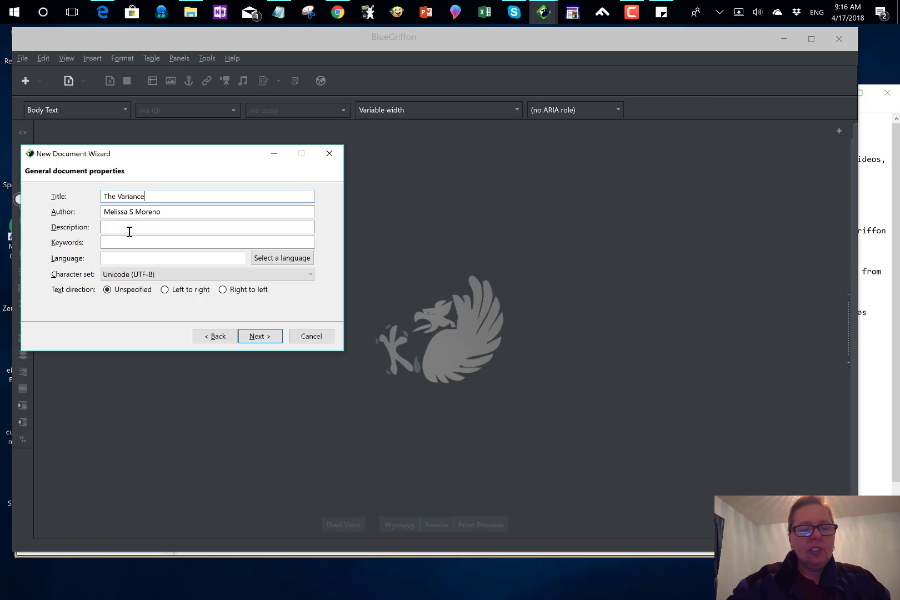
Set the document language to English (en) and the text direction to left to right in the general document properties
{"action": "left_click", "coordinate": [275, 267]}
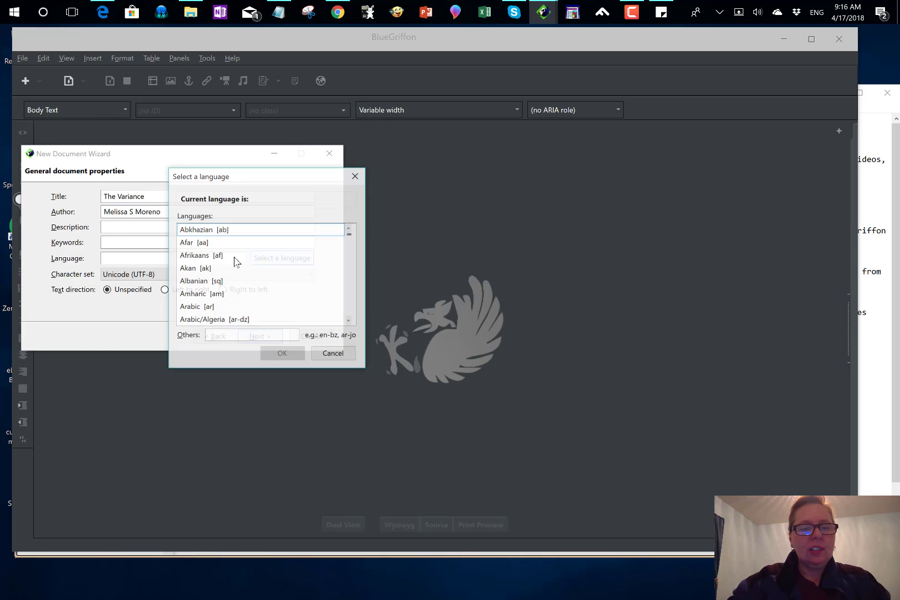
{"action": "left_click", "coordinate": [224, 337]}
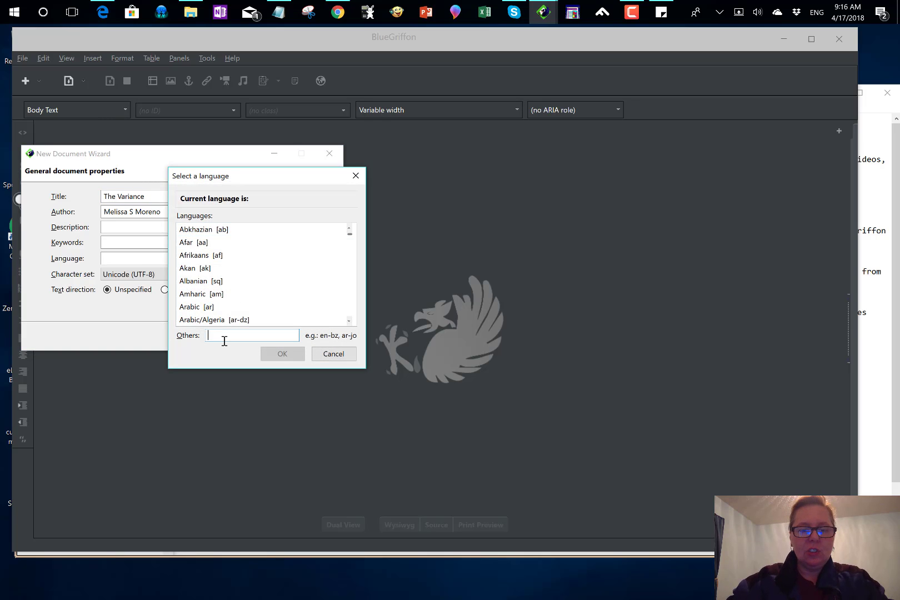
{"action": "type", "text": "en"}
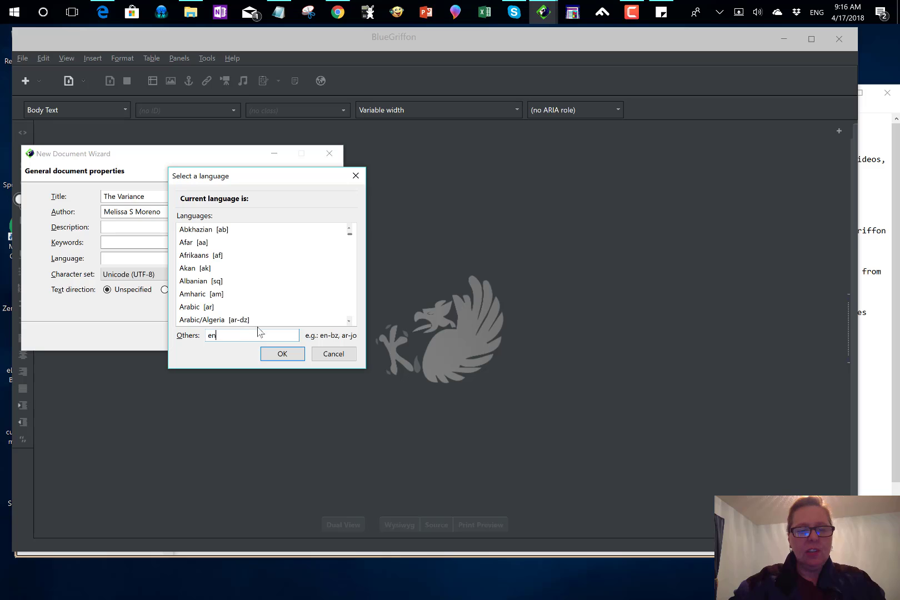
{"action": "left_click", "coordinate": [260, 287]}
{"action": "key", "text": "e"}
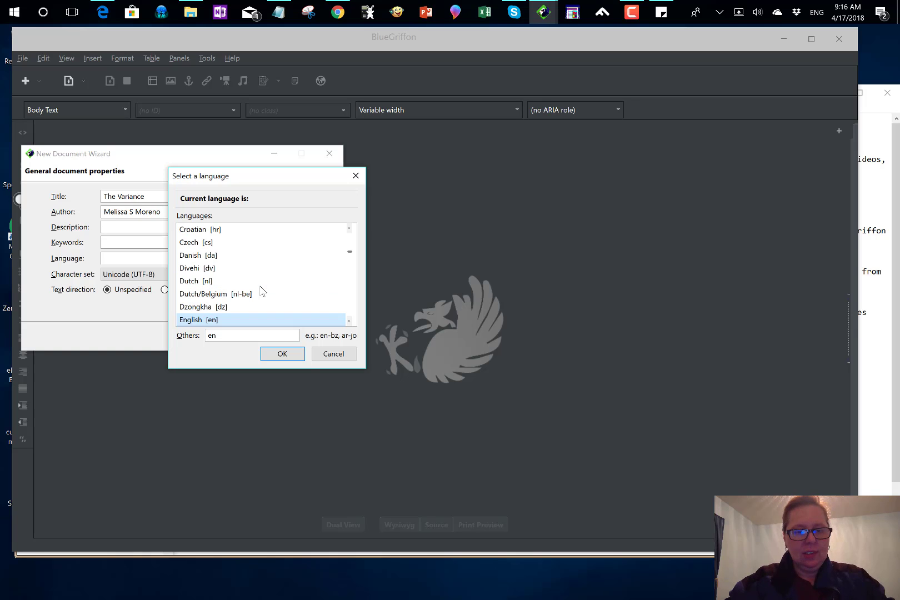
{"action": "left_click", "coordinate": [285, 357]}
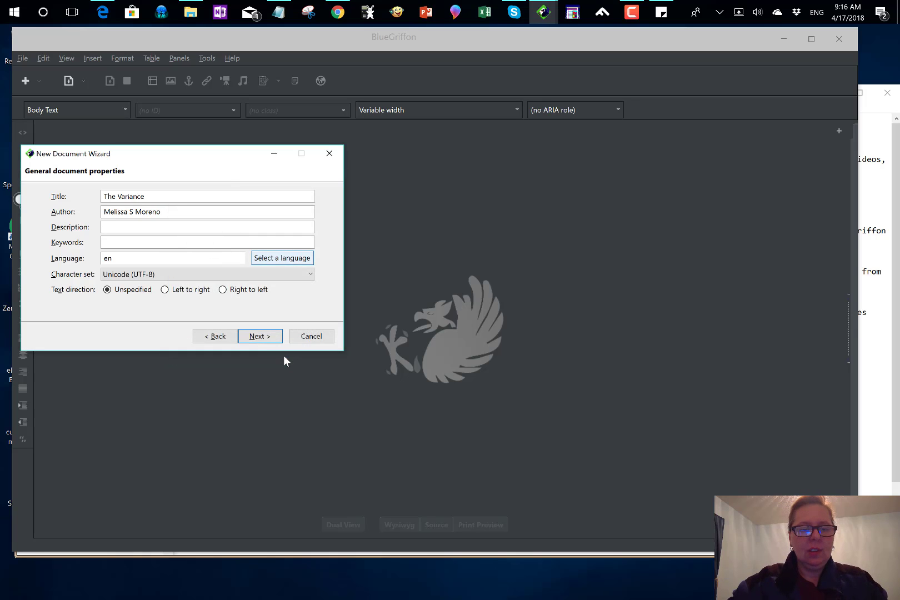
{"action": "left_click", "coordinate": [165, 291]}
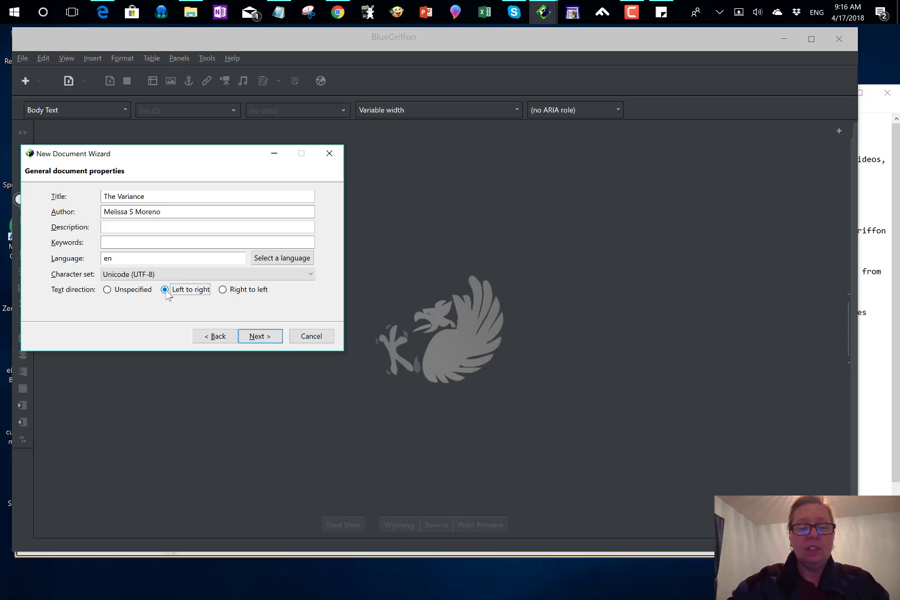
{"action": "left_click", "coordinate": [260, 337]}
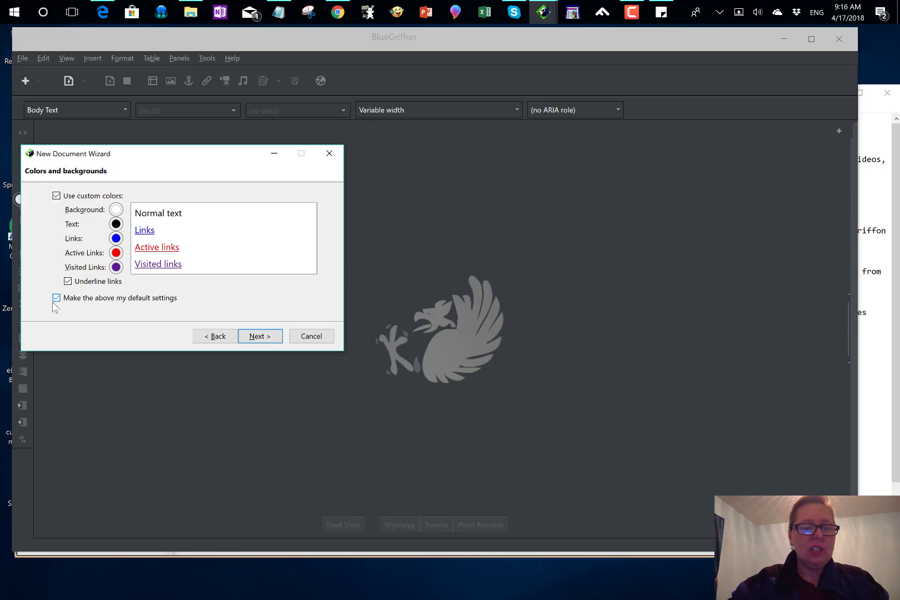
Accept the custom colors without a background image, and create the page with a one-column 100% row and no sidebar
{"action": "left_click", "coordinate": [263, 338]}
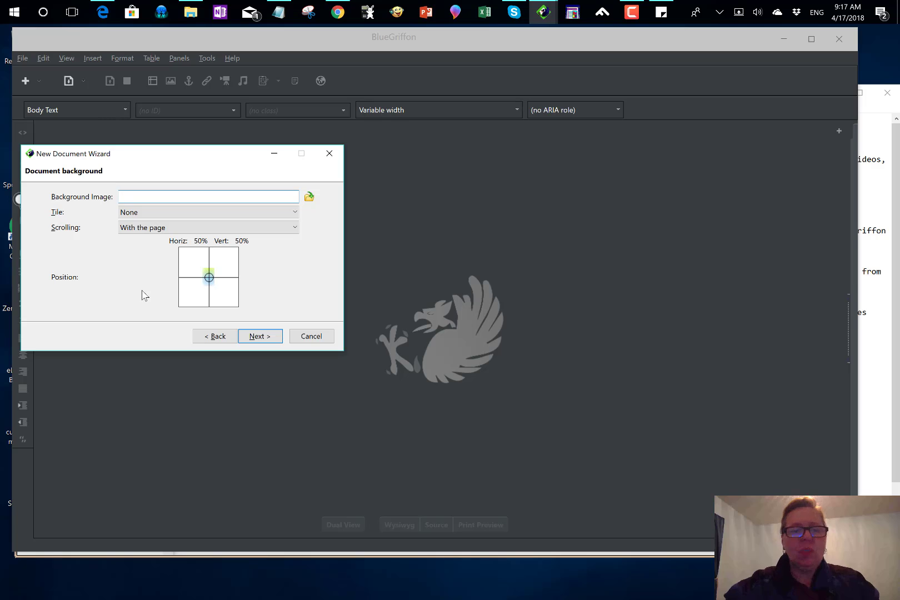
{"action": "left_click", "coordinate": [270, 340]}
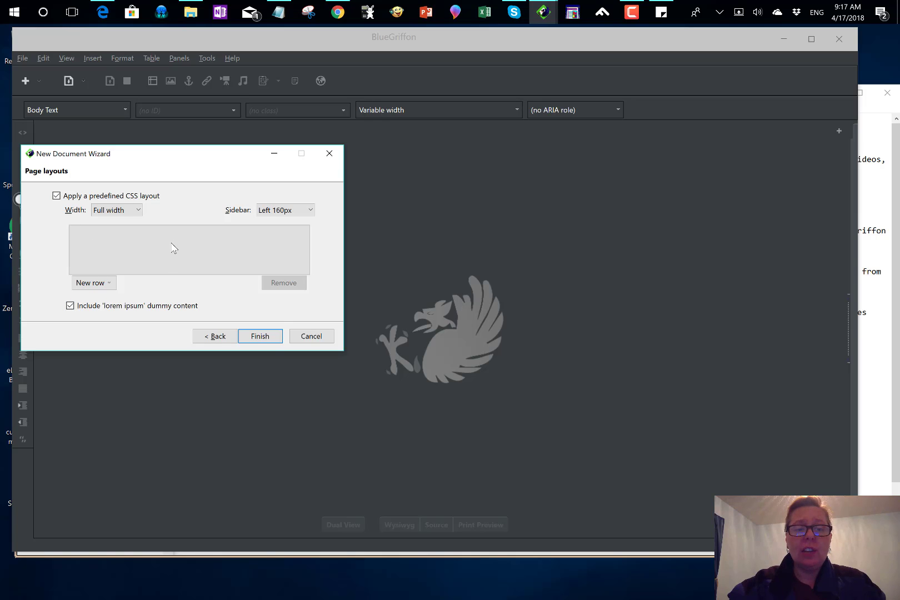
{"action": "left_click", "coordinate": [92, 283]}
{"action": "left_click", "coordinate": [98, 301]}
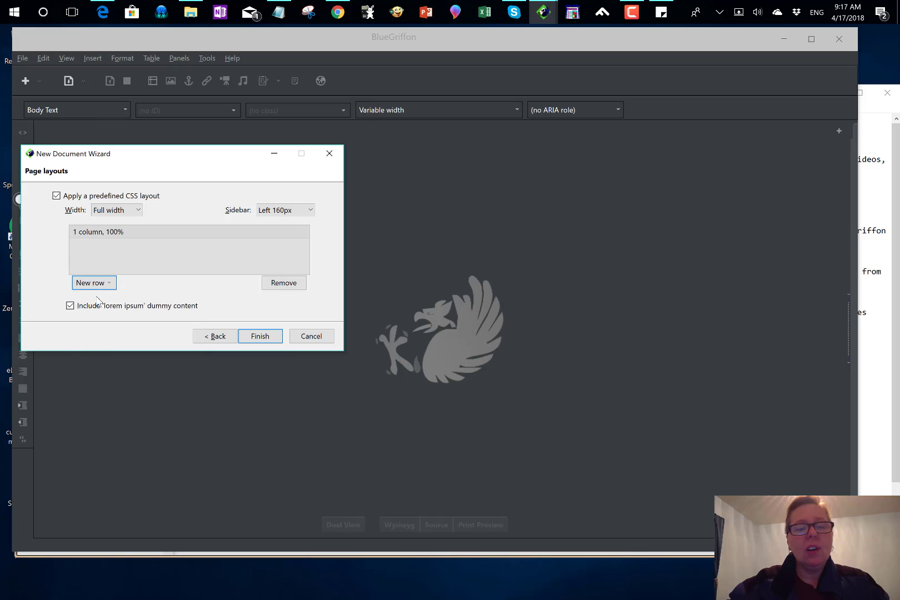
{"action": "left_click", "coordinate": [272, 215]}
{"action": "left_click", "coordinate": [275, 222]}
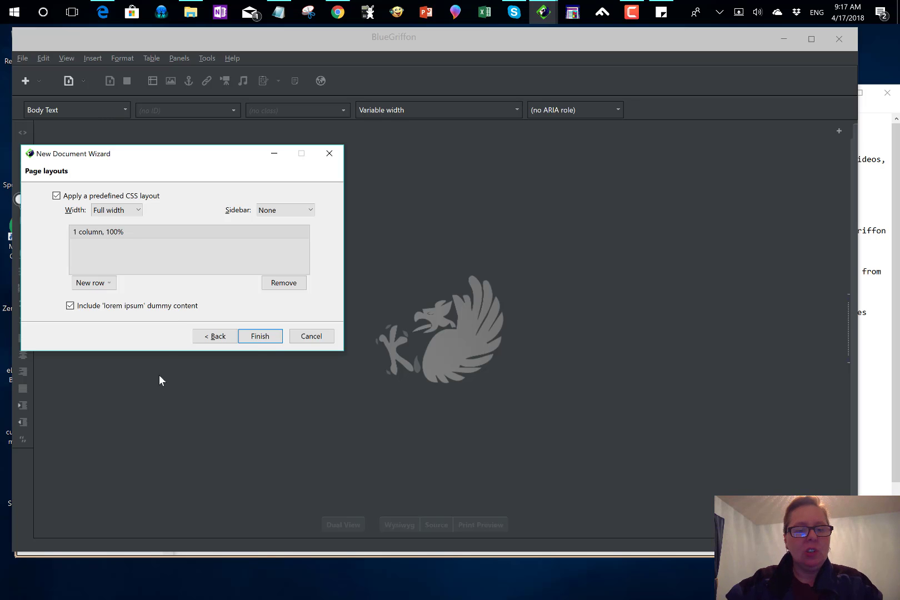
{"action": "left_click", "coordinate": [260, 337]}
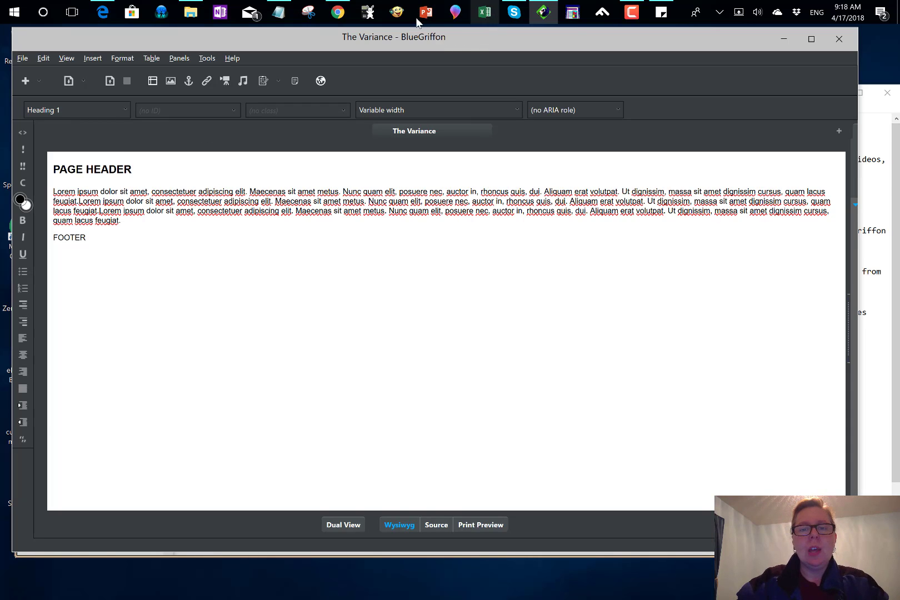
Check Step 3 in the Notepad notes and insert two empty paragraphs above the lorem ipsum text in BlueGriffon
{"action": "left_click", "coordinate": [890, 192]}
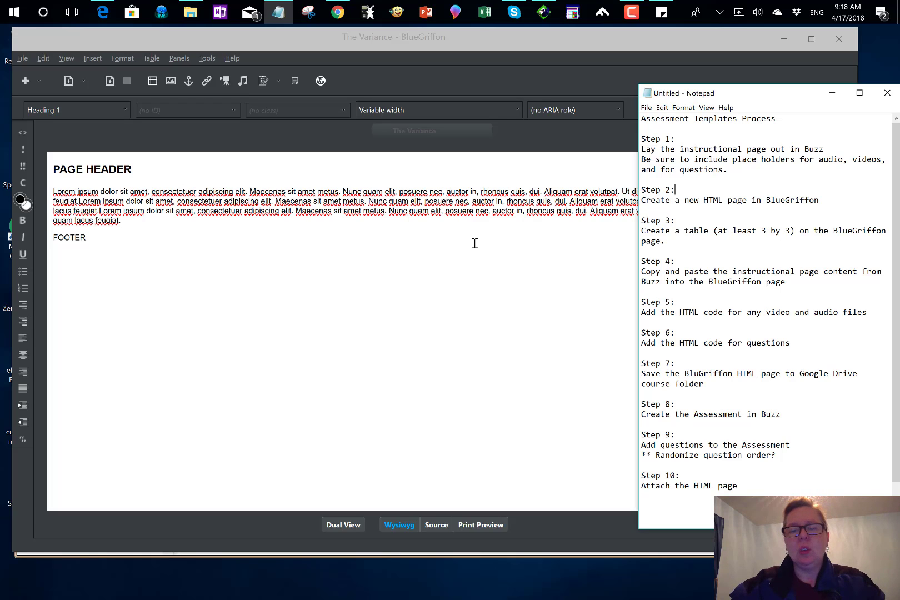
{"action": "left_click", "coordinate": [54, 192]}
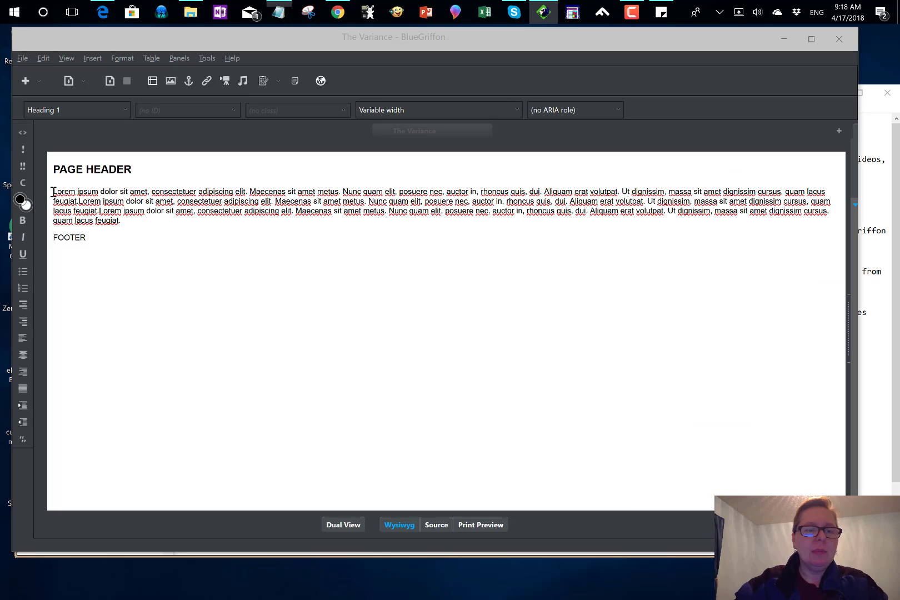
{"action": "key", "text": "Return"}
{"action": "key", "text": "Return"}
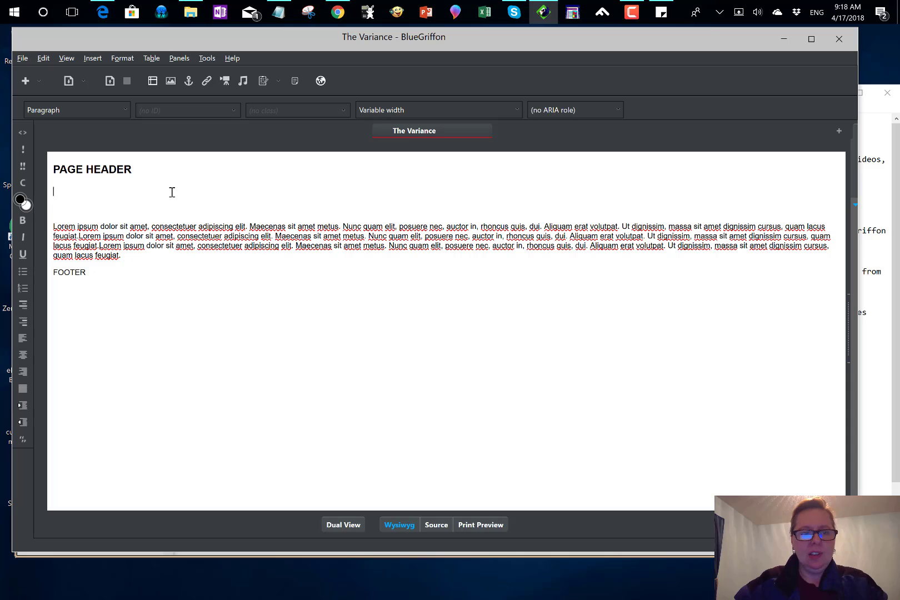
Insert a 3 by 3 table below the page header and enter XX in its center cell
{"action": "left_click", "coordinate": [152, 59]}
{"action": "mouse_move", "coordinate": [166, 74]}
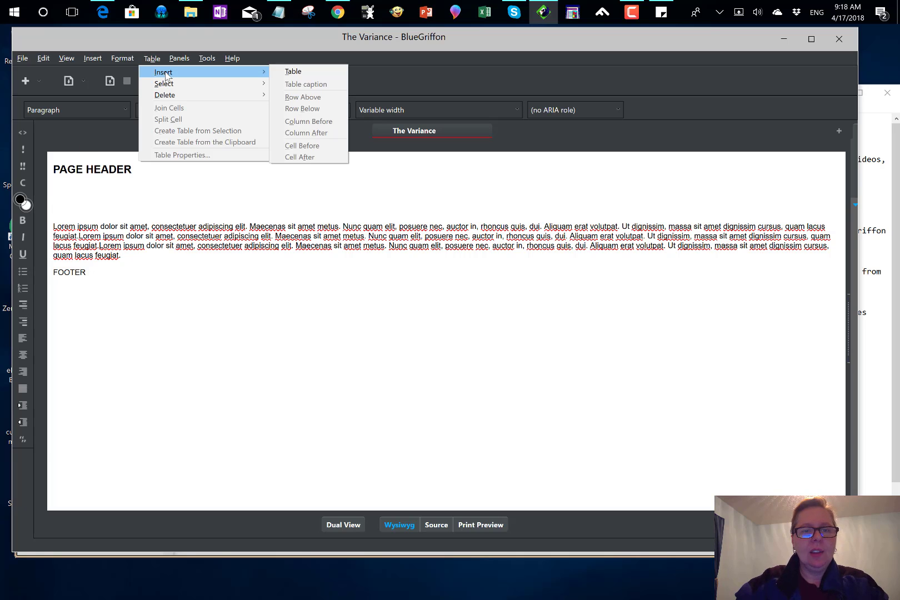
{"action": "left_click", "coordinate": [291, 76]}
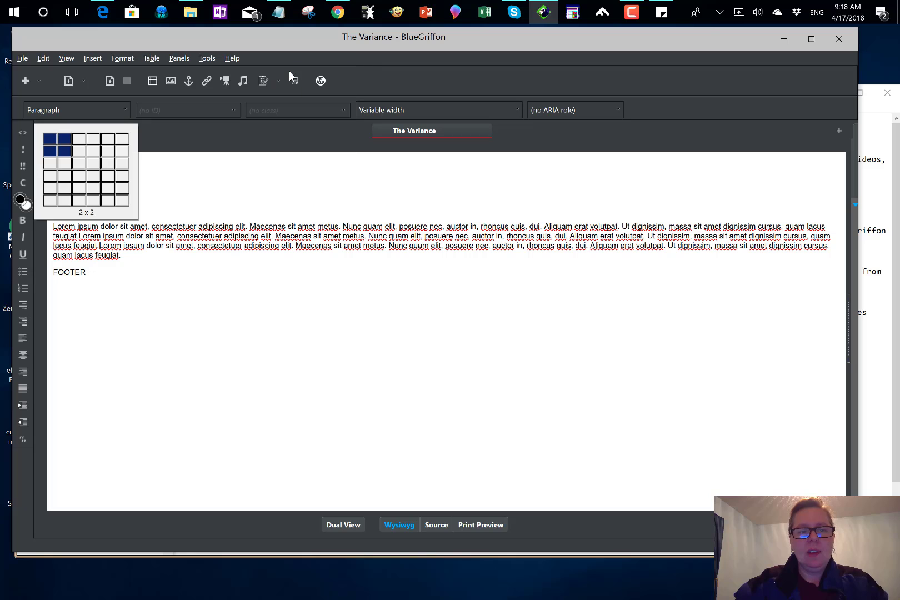
{"action": "left_click", "coordinate": [81, 166]}
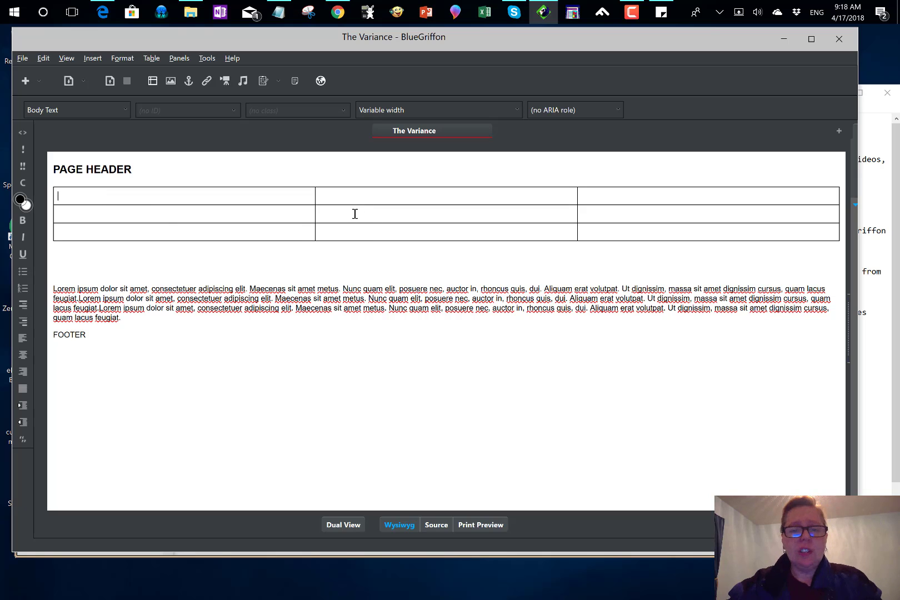
{"action": "type", "text": "xx"}
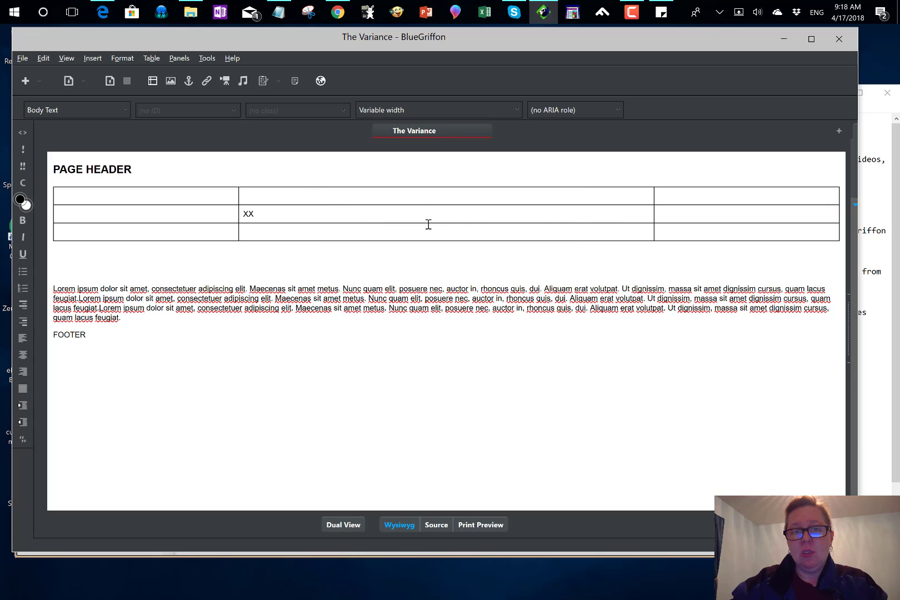
Check Step 4 in the Notepad notes, open HTML Prep - Variance for editing in Buzz in Chrome, and copy its entire rich text content
{"action": "left_click", "coordinate": [887, 147]}
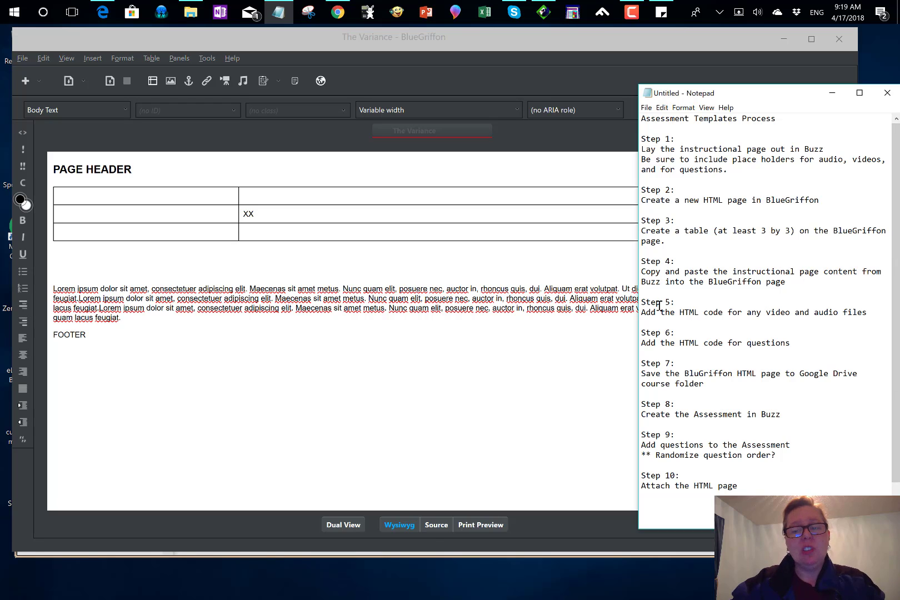
{"action": "left_click", "coordinate": [337, 12]}
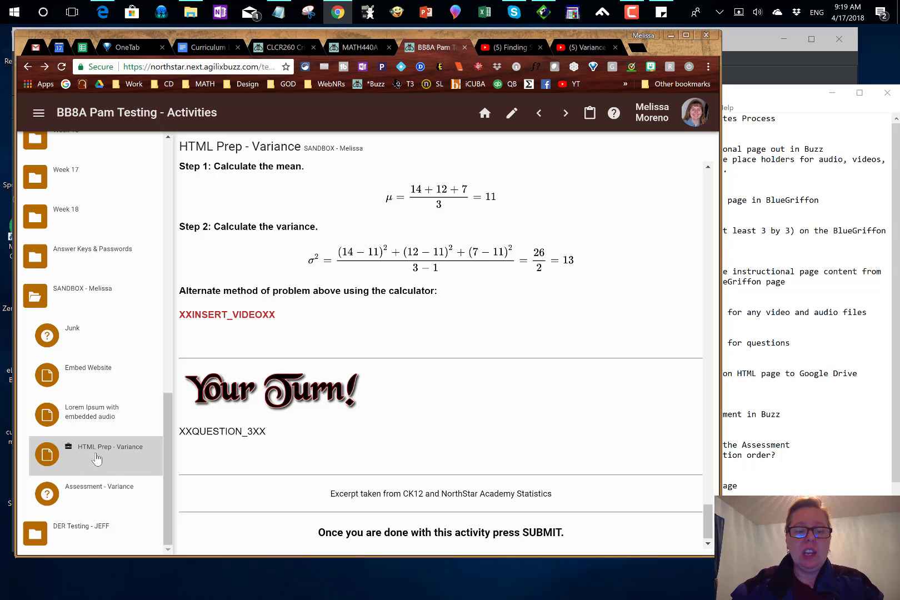
{"action": "left_click", "coordinate": [512, 115]}
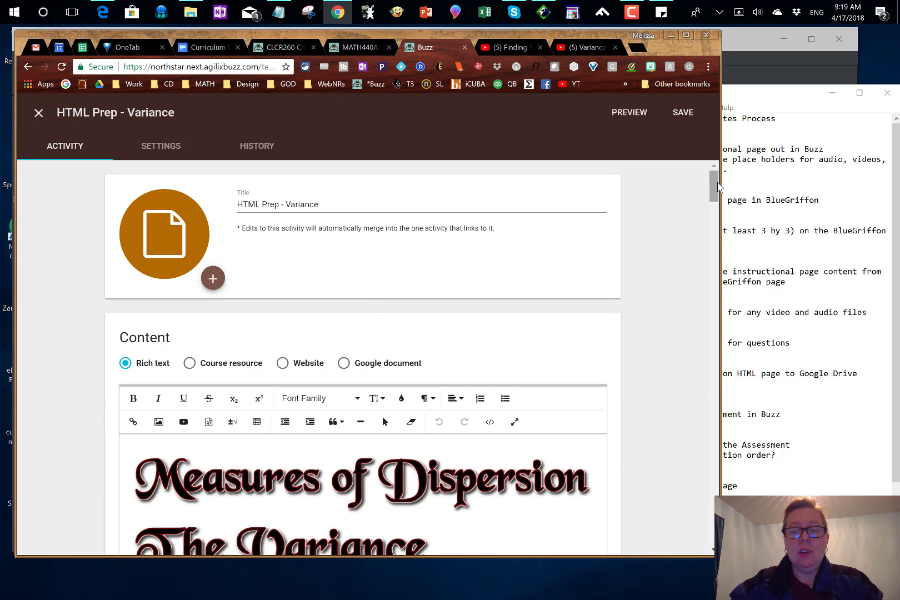
{"action": "scroll", "coordinate": [718, 187], "scroll_direction": "down", "scroll_amount": 10}
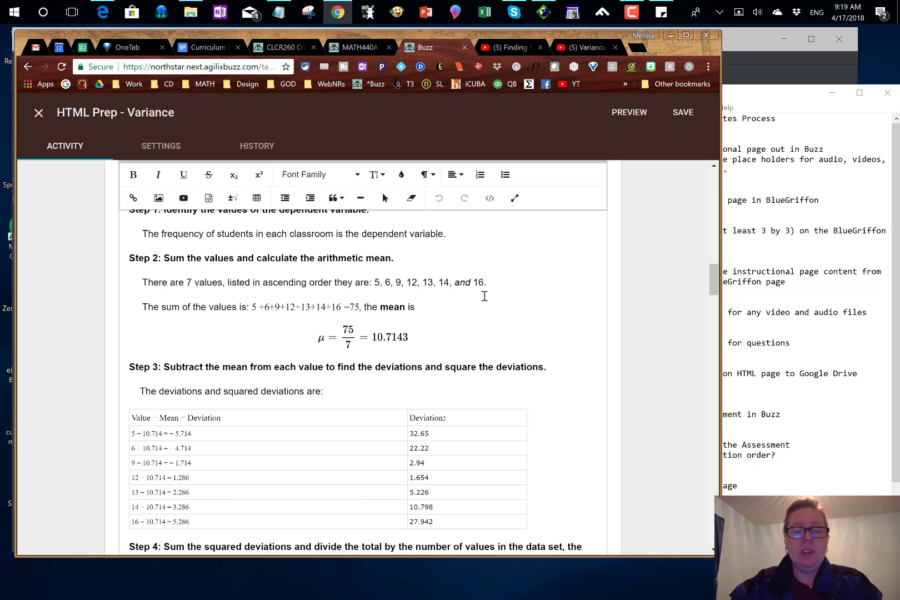
{"action": "left_click", "coordinate": [484, 296]}
{"action": "key", "text": "ctrl+a"}
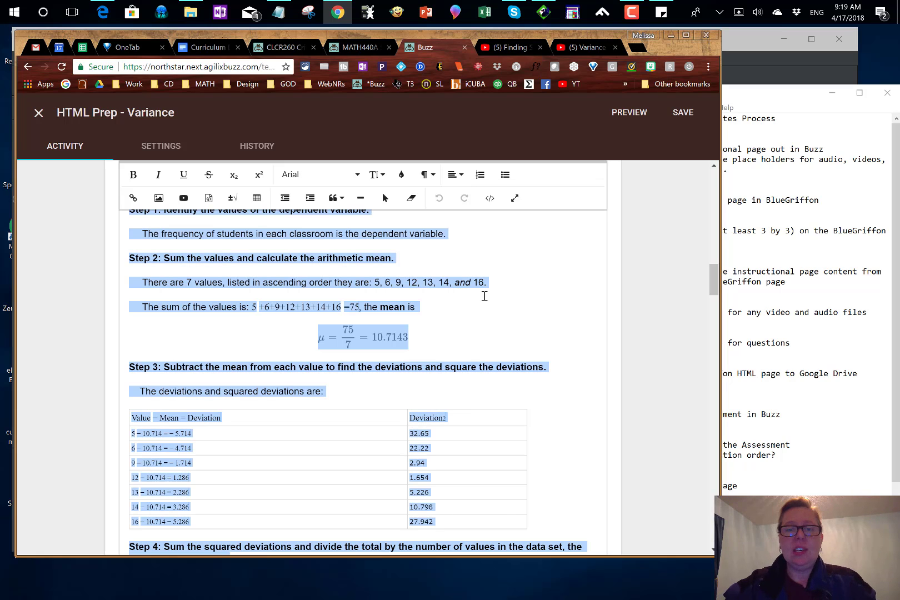
Replace the XX in the BlueGriffon table's center cell with the instructional content copied from Buzz
{"action": "left_click", "coordinate": [757, 55]}
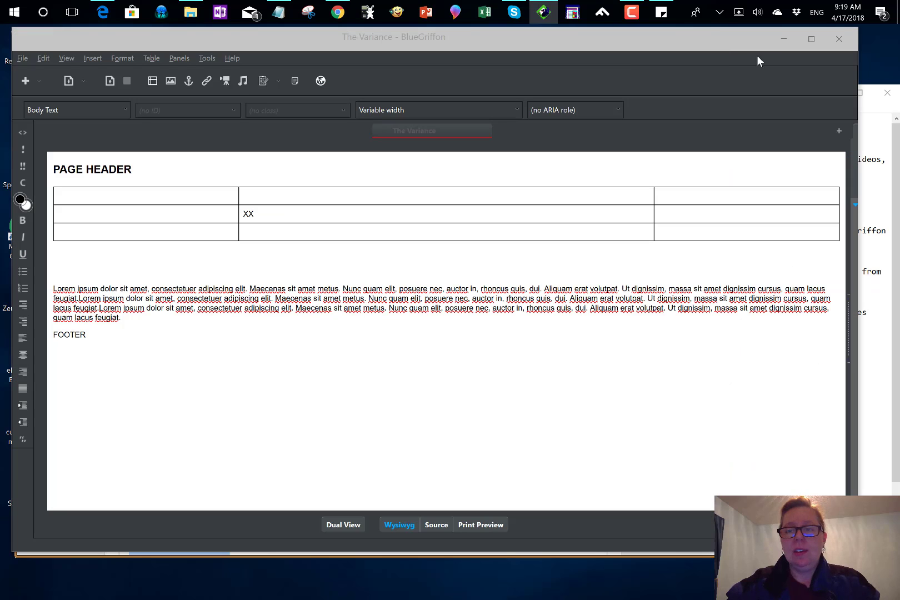
{"action": "double_click", "coordinate": [248, 213]}
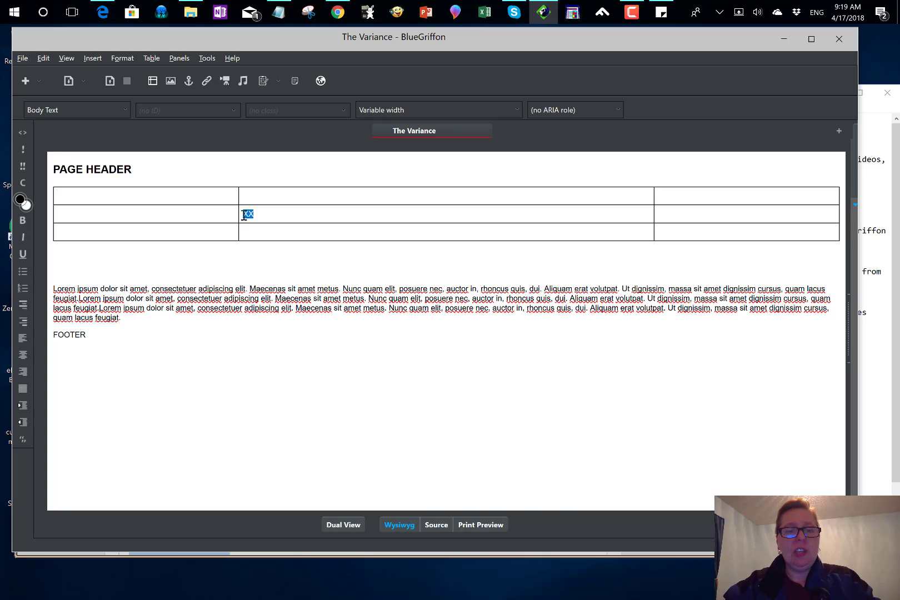
{"action": "key", "text": "ctrl+v"}
Review the pasted page in BlueGriffon from the header to the footer, including headings, equations, tables, and video and question placeholders
{"action": "scroll", "coordinate": [370, 257], "scroll_direction": "up", "scroll_amount": 6}
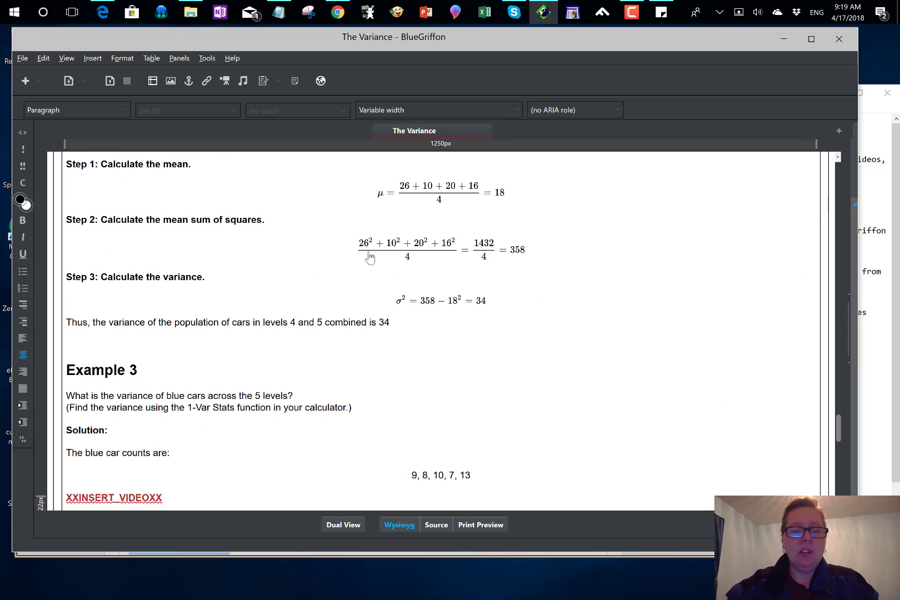
{"action": "scroll", "coordinate": [370, 258], "scroll_direction": "up", "scroll_amount": 20}
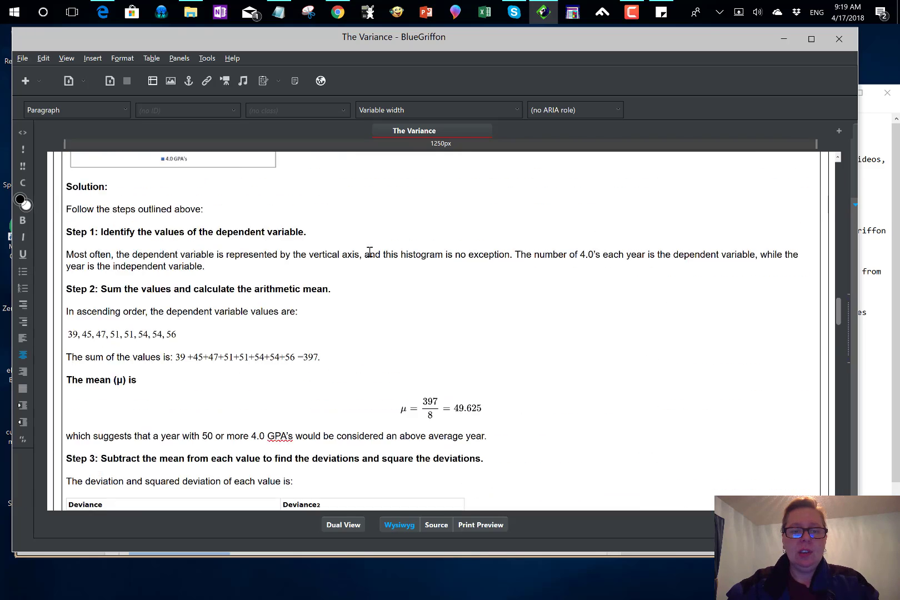
{"action": "scroll", "coordinate": [371, 253], "scroll_direction": "up", "scroll_amount": 20}
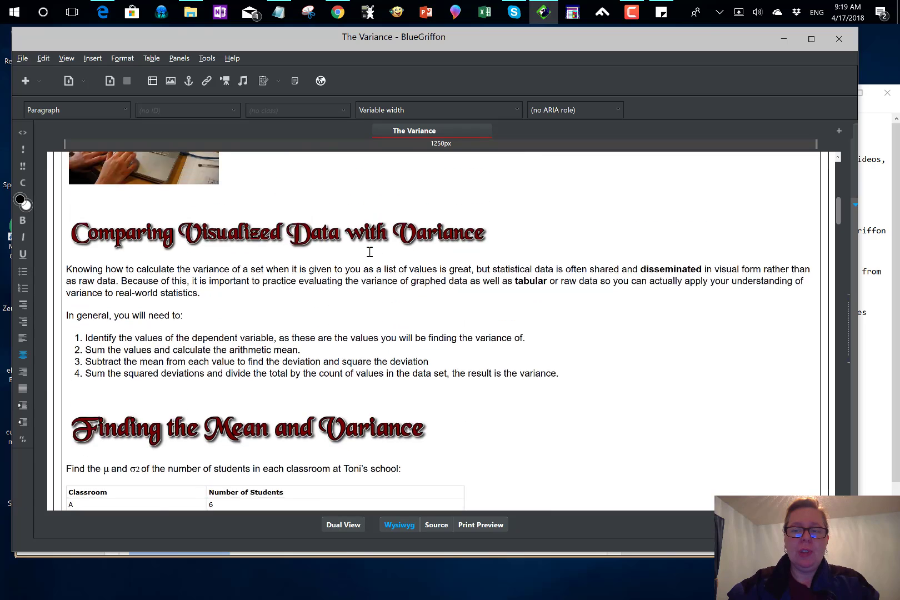
{"action": "scroll", "coordinate": [369, 252], "scroll_direction": "up", "scroll_amount": 5}
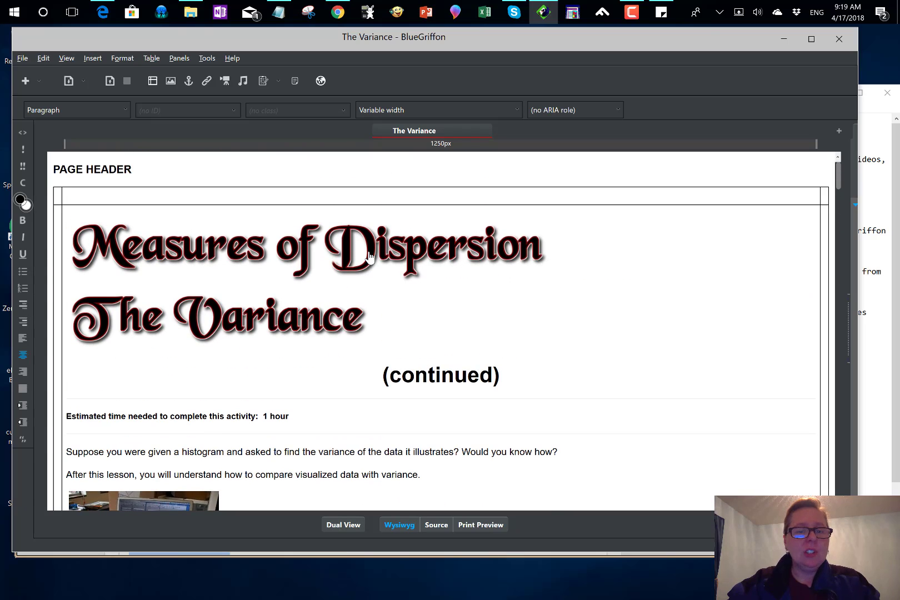
{"action": "scroll", "coordinate": [369, 254], "scroll_direction": "down", "scroll_amount": 5}
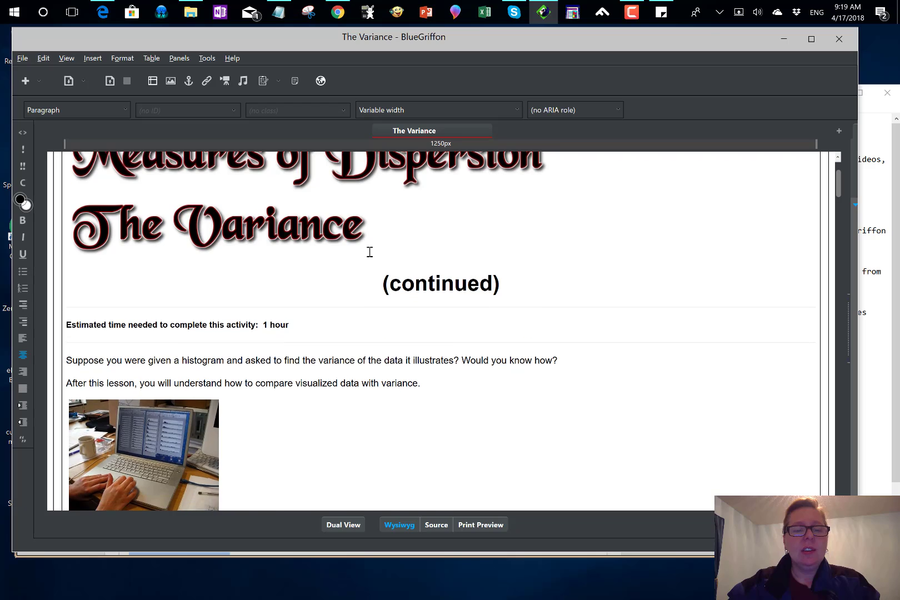
{"action": "scroll", "coordinate": [369, 253], "scroll_direction": "down", "scroll_amount": 5}
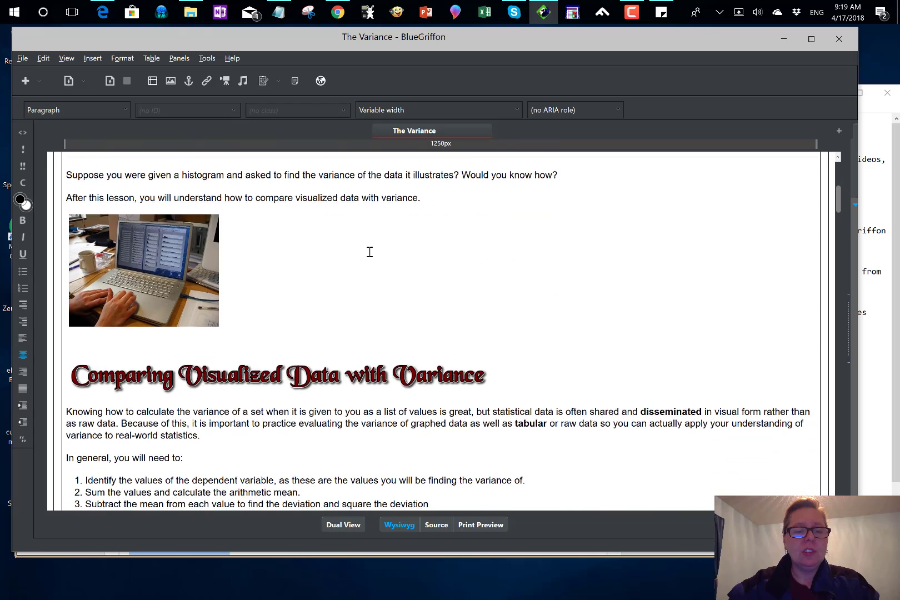
{"action": "scroll", "coordinate": [369, 253], "scroll_direction": "up", "scroll_amount": 10}
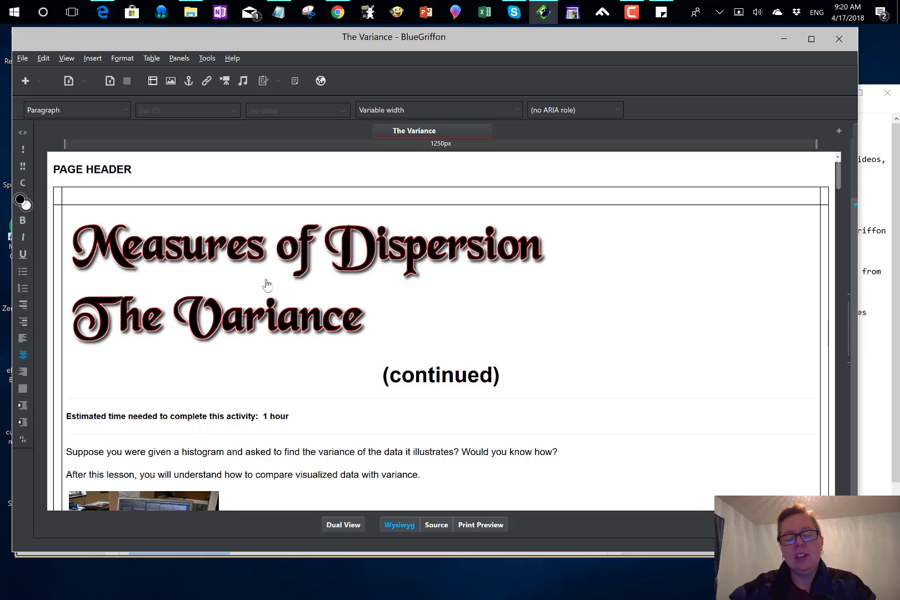
{"action": "scroll", "coordinate": [428, 368], "scroll_direction": "down", "scroll_amount": 8}
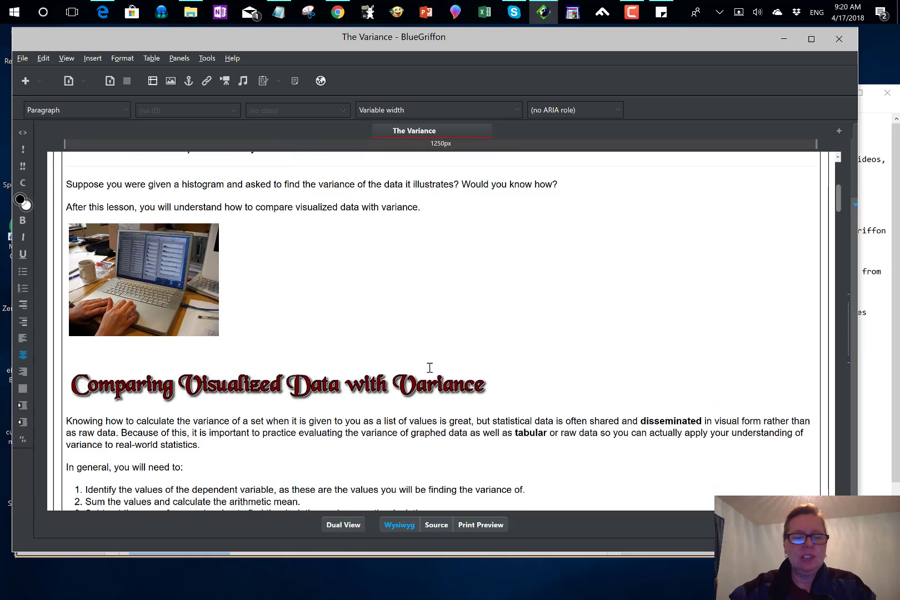
{"action": "scroll", "coordinate": [429, 367], "scroll_direction": "down", "scroll_amount": 20}
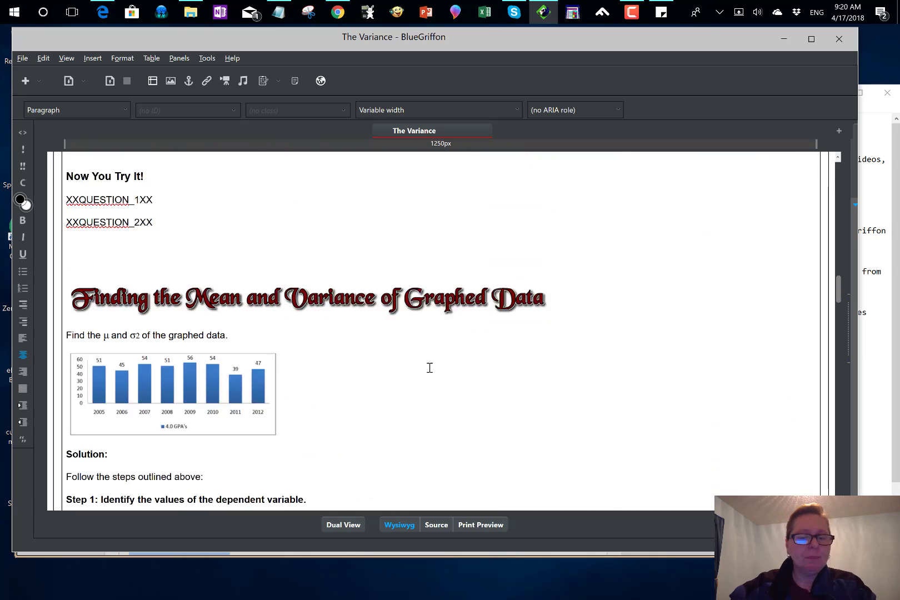
{"action": "scroll", "coordinate": [430, 368], "scroll_direction": "down", "scroll_amount": 20}
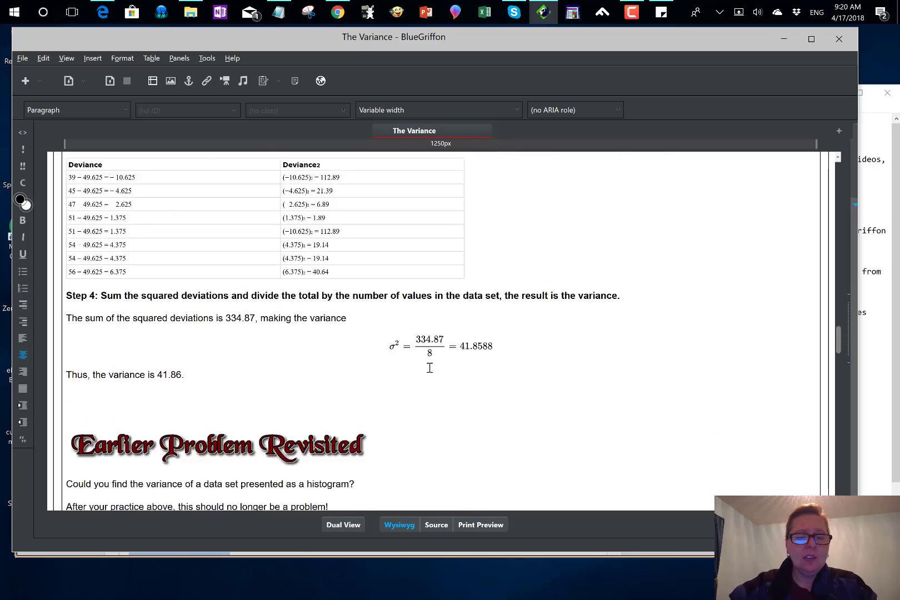
{"action": "scroll", "coordinate": [429, 368], "scroll_direction": "down", "scroll_amount": 20}
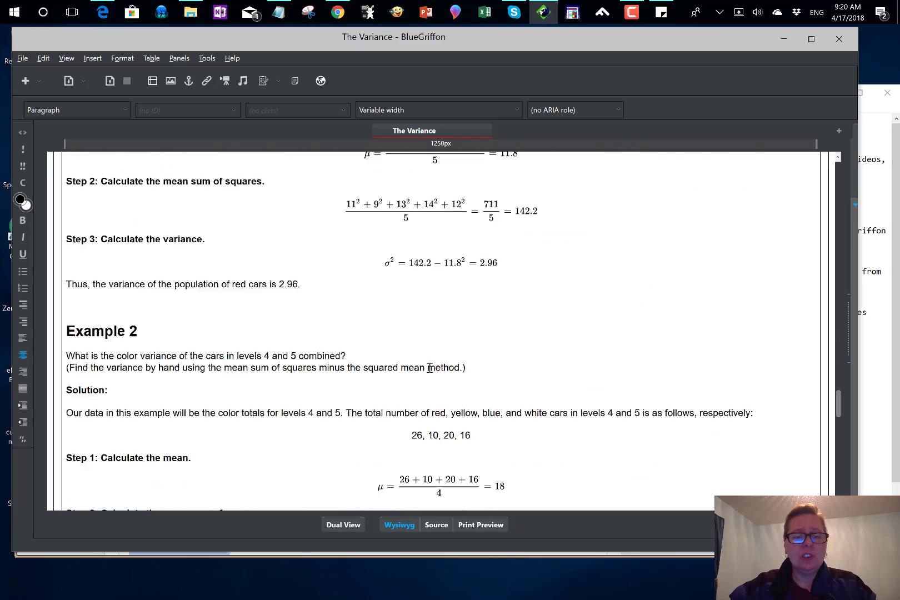
{"action": "scroll", "coordinate": [429, 368], "scroll_direction": "down", "scroll_amount": 20}
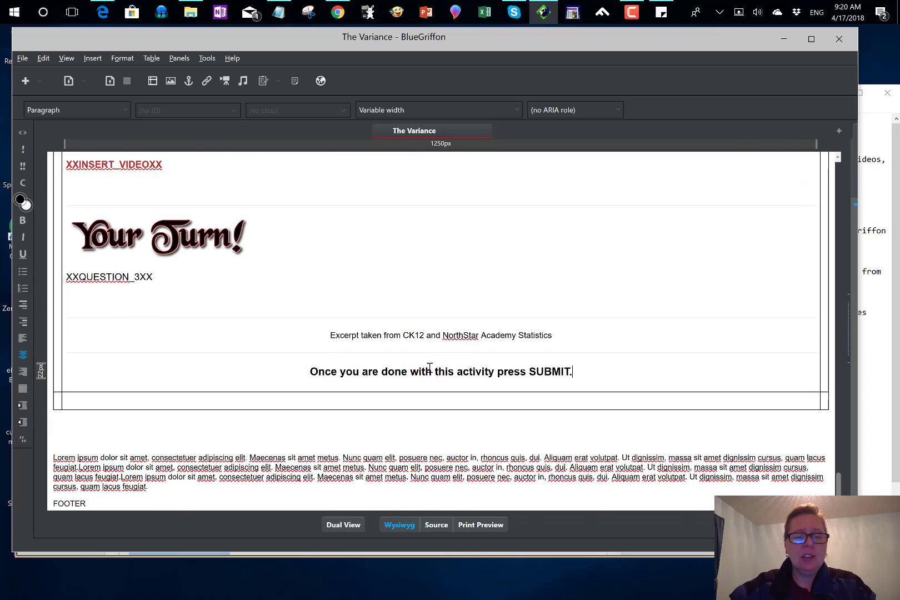
{"action": "scroll", "coordinate": [429, 367], "scroll_direction": "up", "scroll_amount": 2}
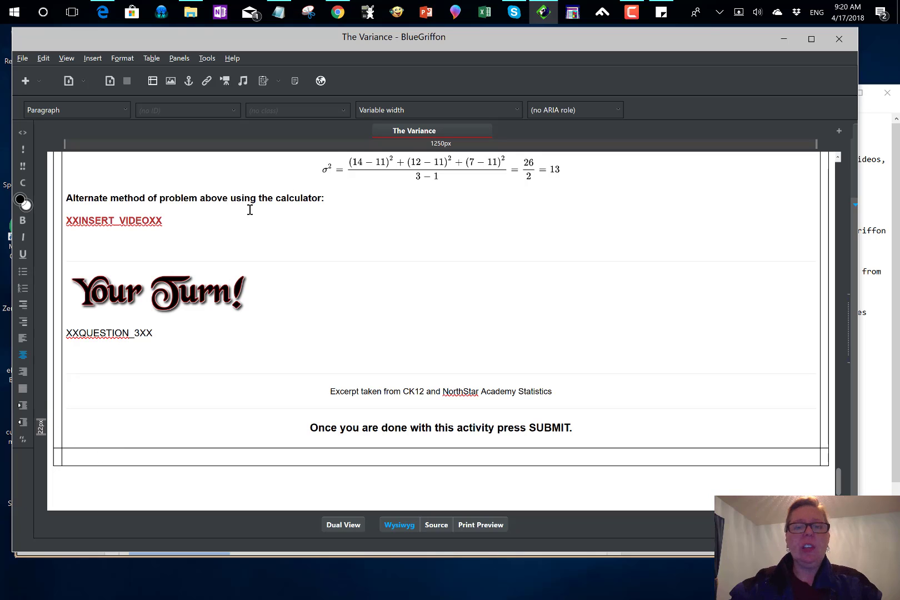
View the finished W2D1 - 1.2 The Median page of MATH440A in Chrome as a bordered table example, and return to BlueGriffon
{"action": "left_click", "coordinate": [338, 13]}
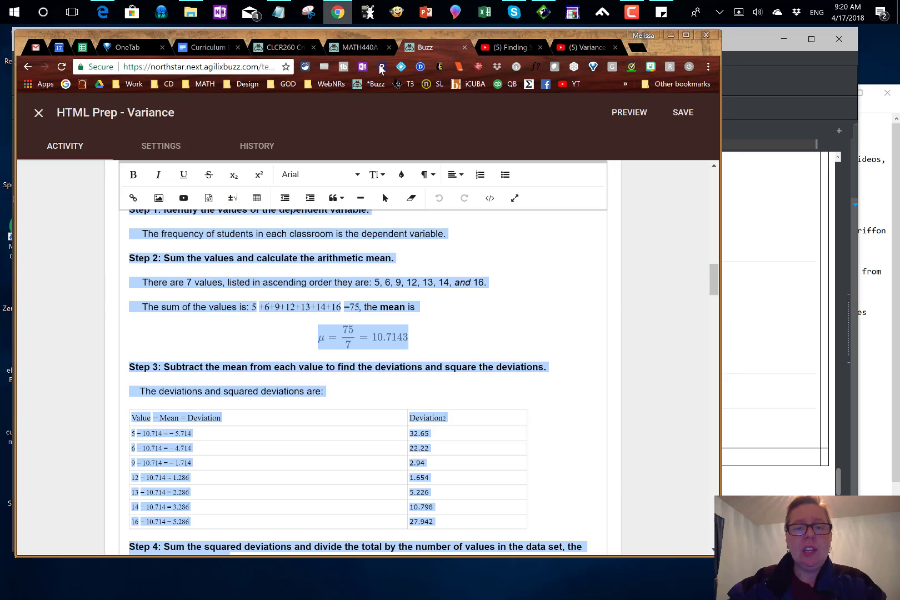
{"action": "left_click", "coordinate": [358, 47]}
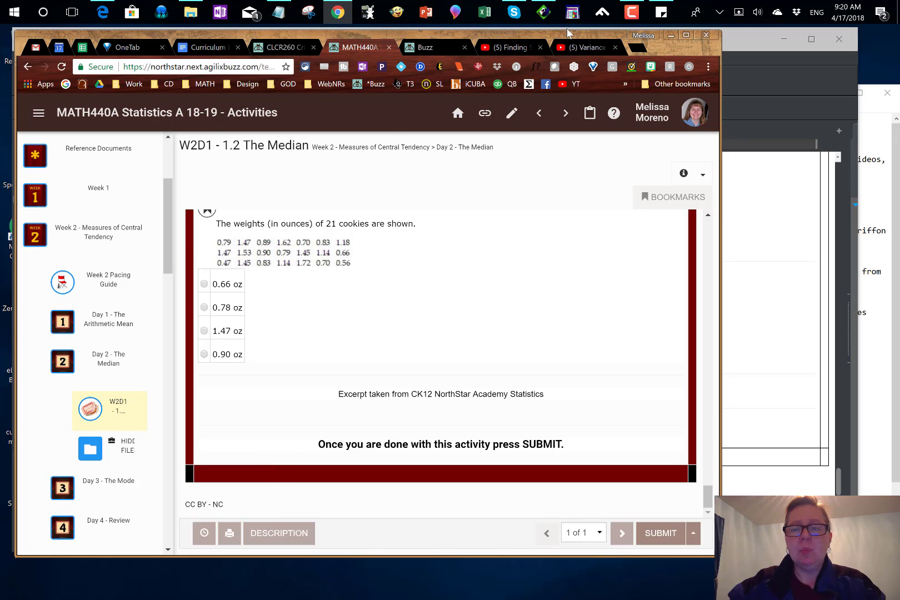
{"action": "left_click", "coordinate": [738, 47]}
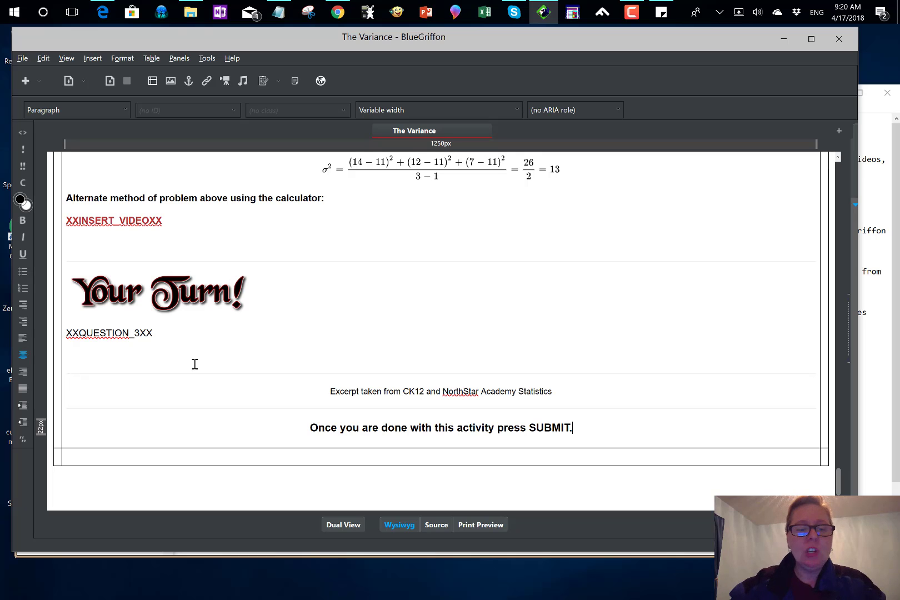
Check Step 5 in the Notepad notes and copy the YouTube embed code for Finding Sample Variance in Chrome with suggested videos turned off
{"action": "left_click", "coordinate": [895, 309]}
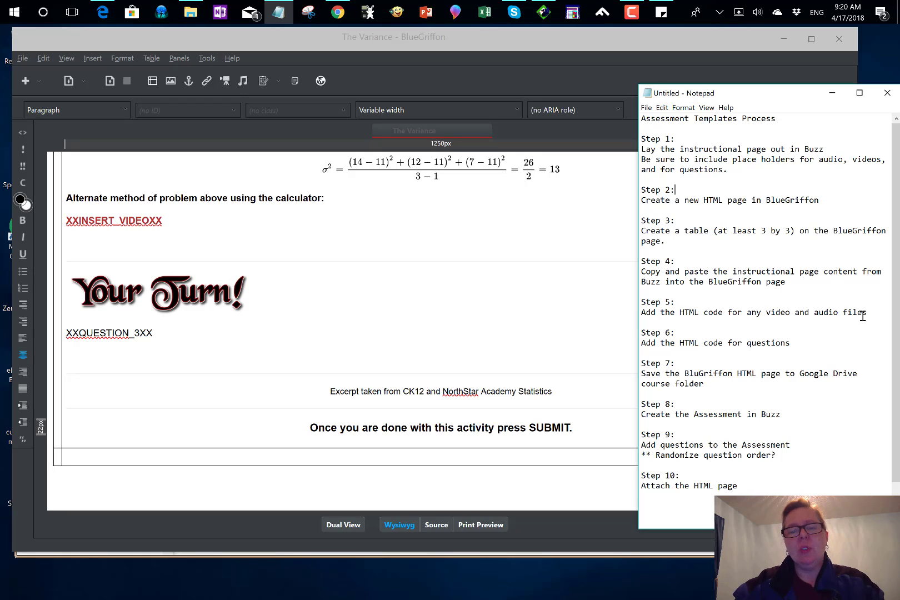
{"action": "left_click", "coordinate": [338, 14]}
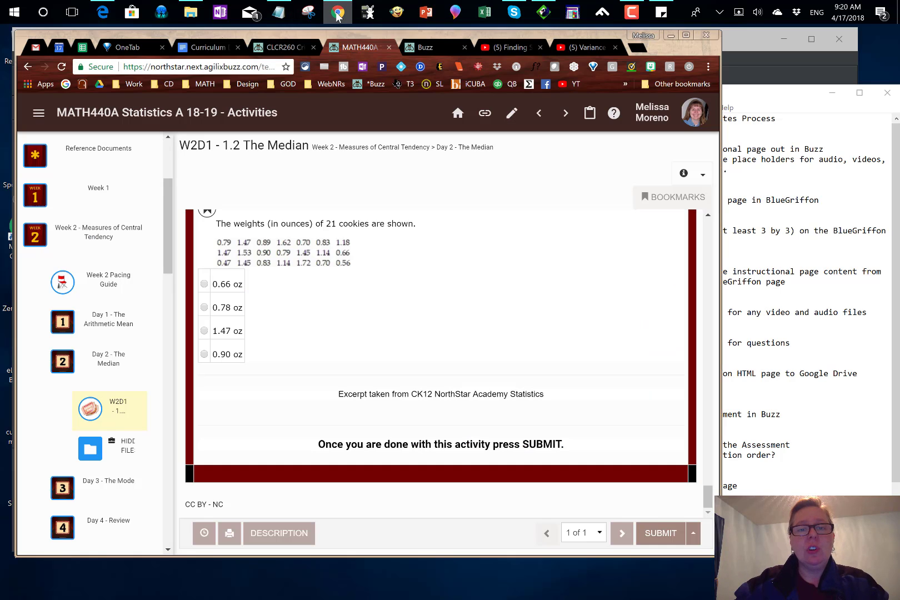
{"action": "left_click", "coordinate": [508, 48]}
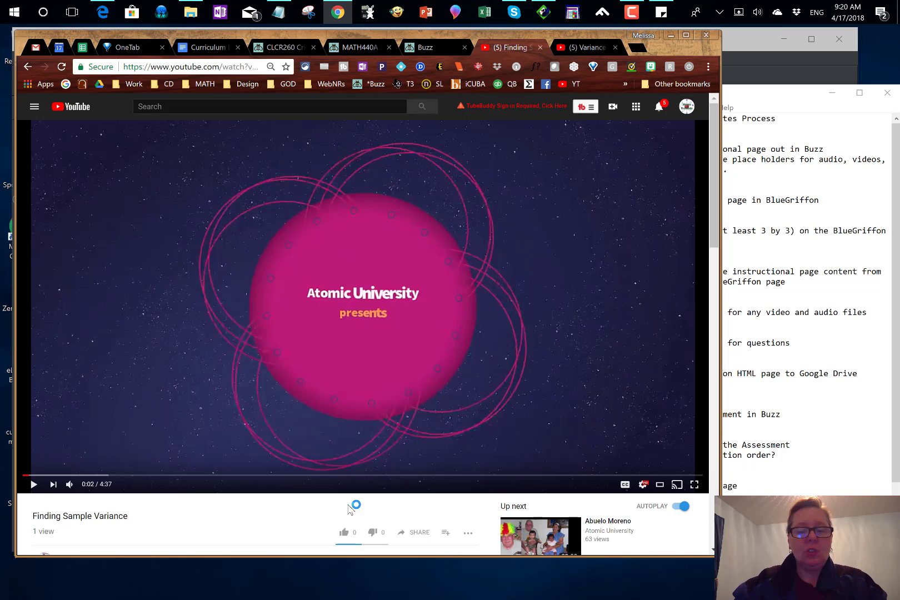
{"action": "left_click", "coordinate": [416, 538]}
{"action": "left_click", "coordinate": [557, 511]}
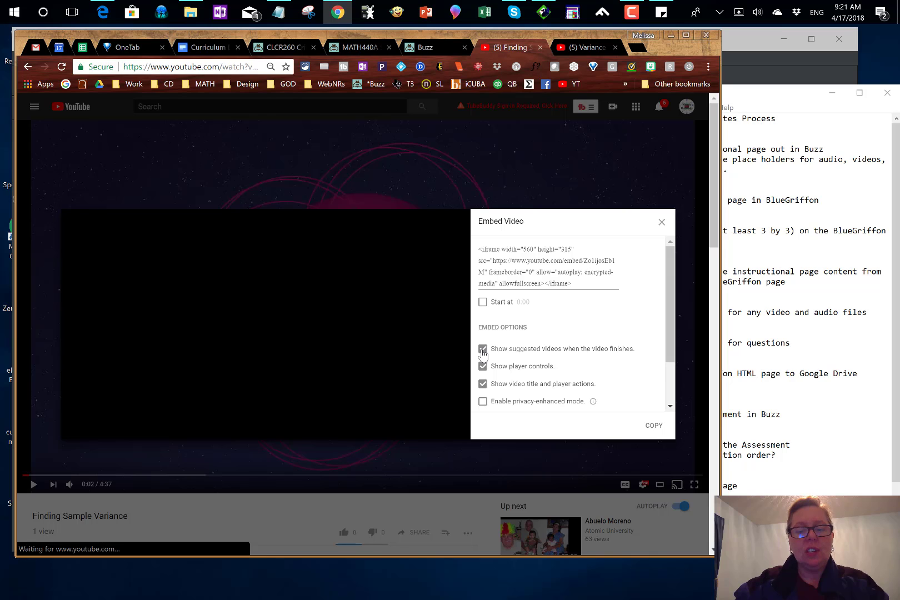
{"action": "left_click", "coordinate": [483, 352]}
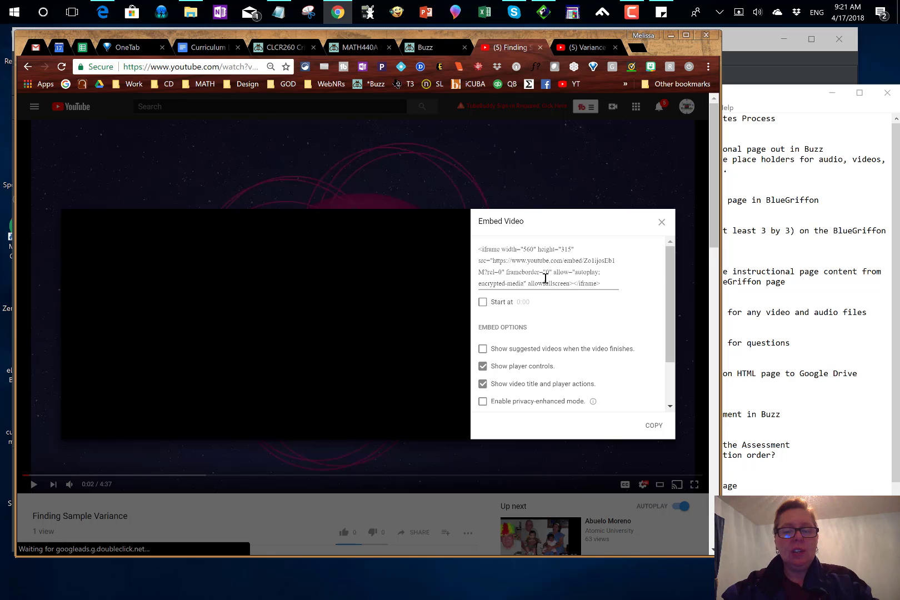
{"action": "left_click", "coordinate": [545, 278]}
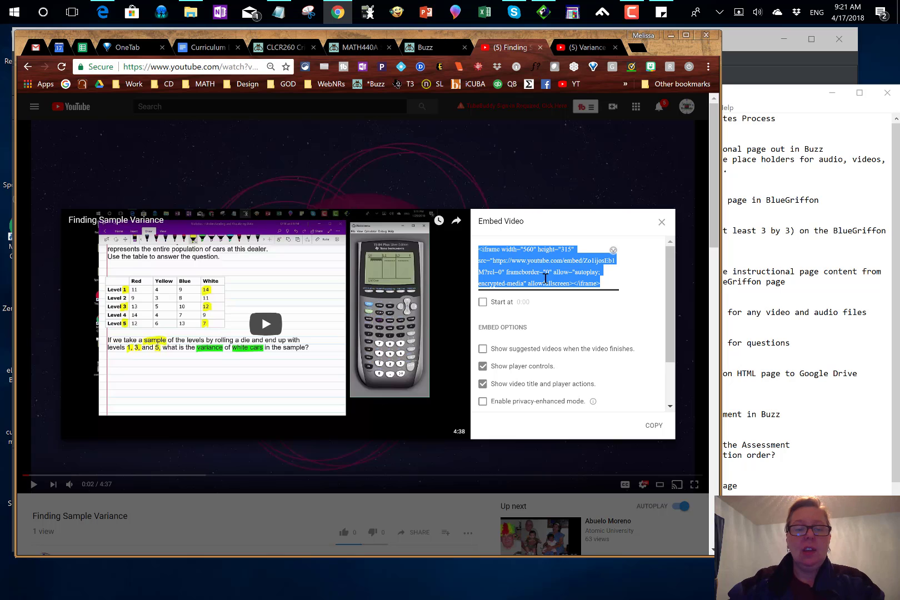
Replace the XXINSERT_VIDEOXX placeholder under Example 3 with the 560 by 315 YouTube iframe code in BlueGriffon's source, and check it in Wysiwyg view
{"action": "left_click", "coordinate": [733, 49]}
{"action": "scroll", "coordinate": [369, 291], "scroll_direction": "up", "scroll_amount": 10}
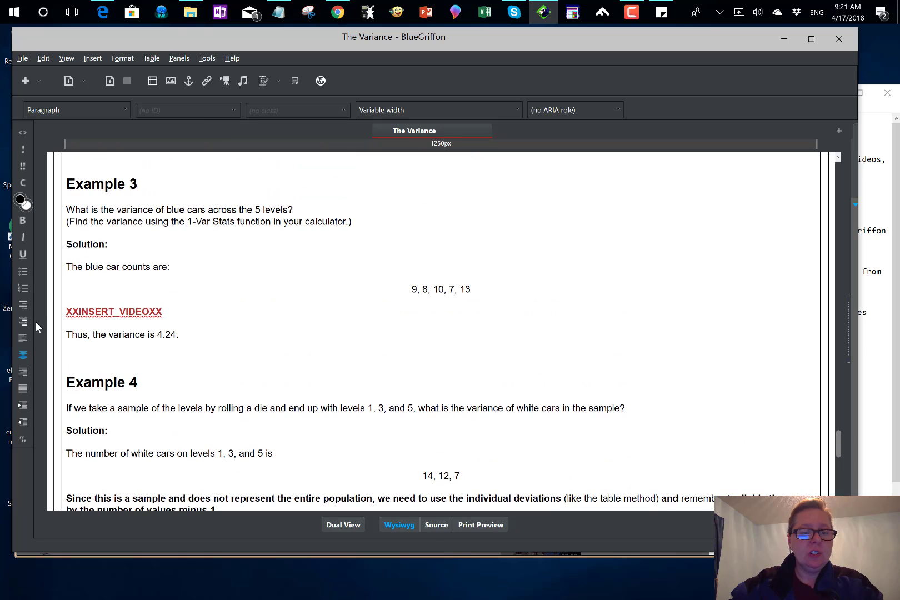
{"action": "left_click", "coordinate": [69, 312]}
{"action": "left_click_drag", "start_coordinate": [69, 312], "coordinate": [161, 314]}
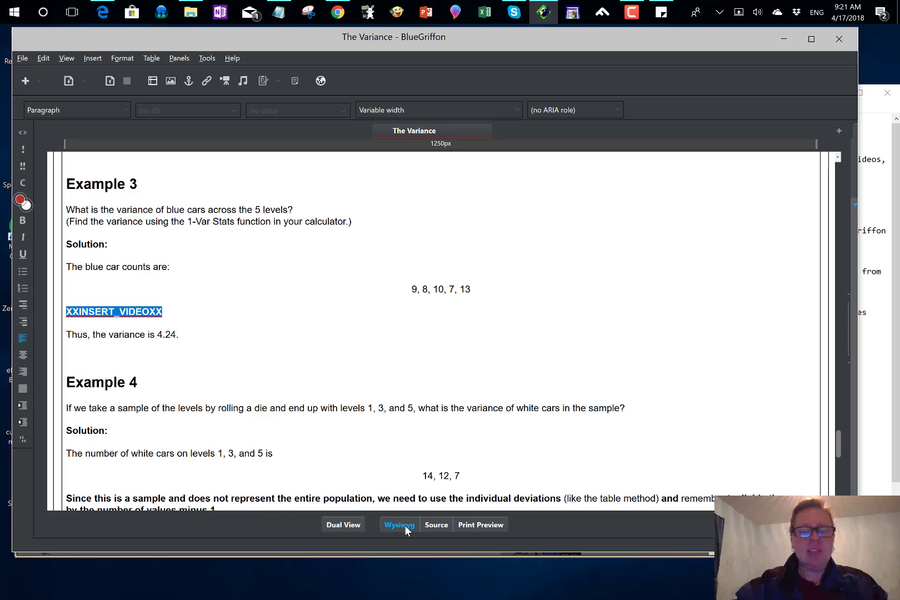
{"action": "left_click", "coordinate": [439, 526]}
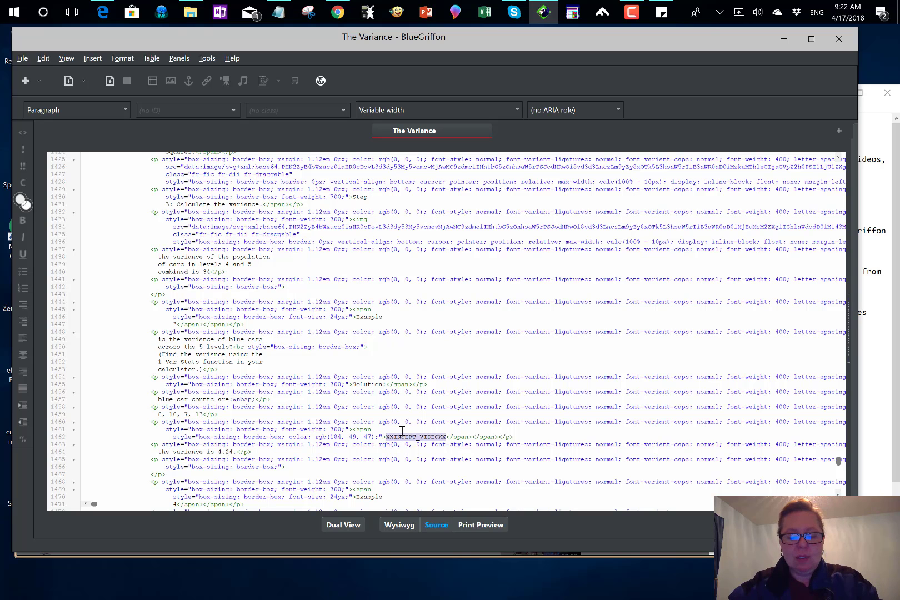
{"action": "type", "text": "<iframe width=\"560\" height=\"315\" src=\"https://www.youtube.com/embed/Zo1ljcsEblM?rel=0\" frameborder=\"0\" allow=\"autoplay; encrypted-media\" allowfullscreen></iframe>"}
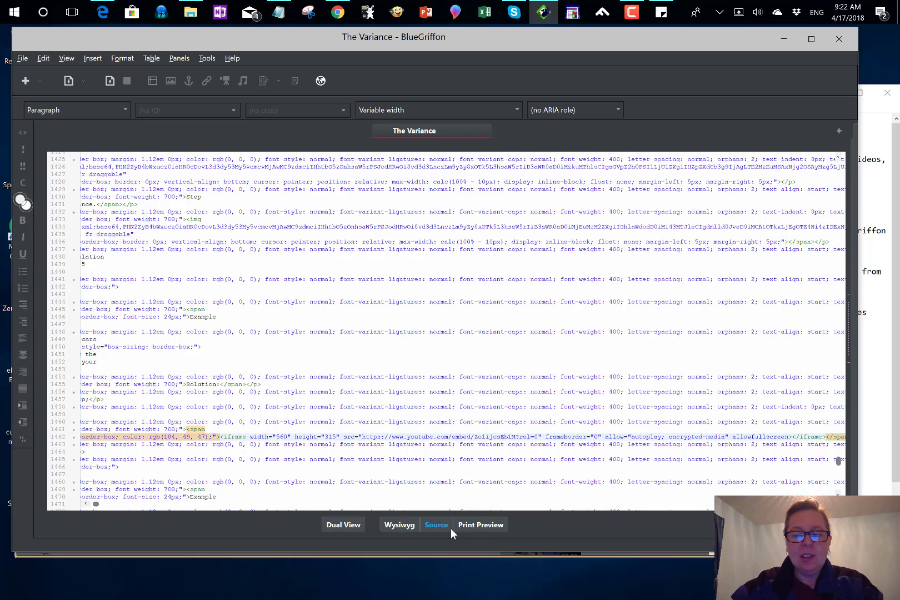
{"action": "left_click", "coordinate": [399, 525]}
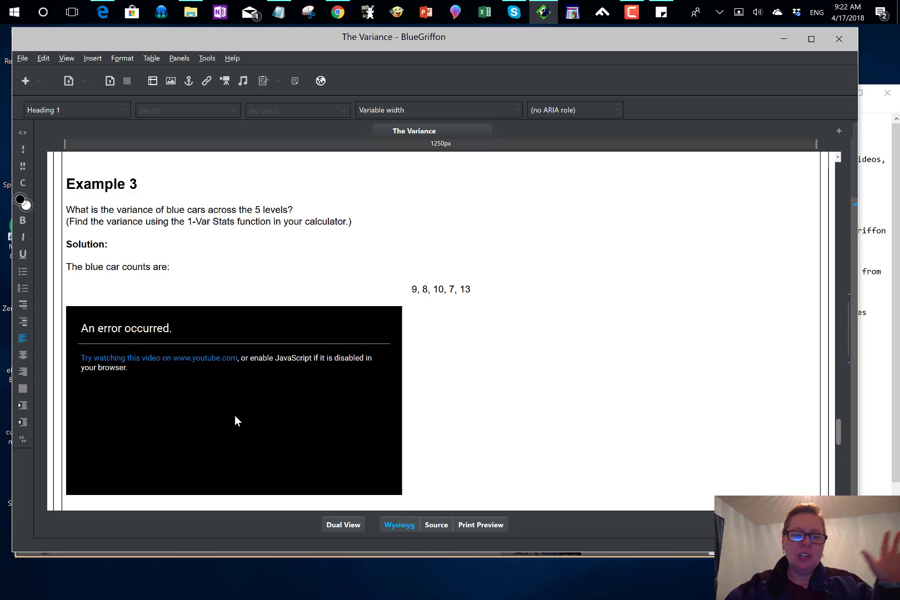
{"action": "scroll", "coordinate": [283, 437], "scroll_direction": "down", "scroll_amount": 1}
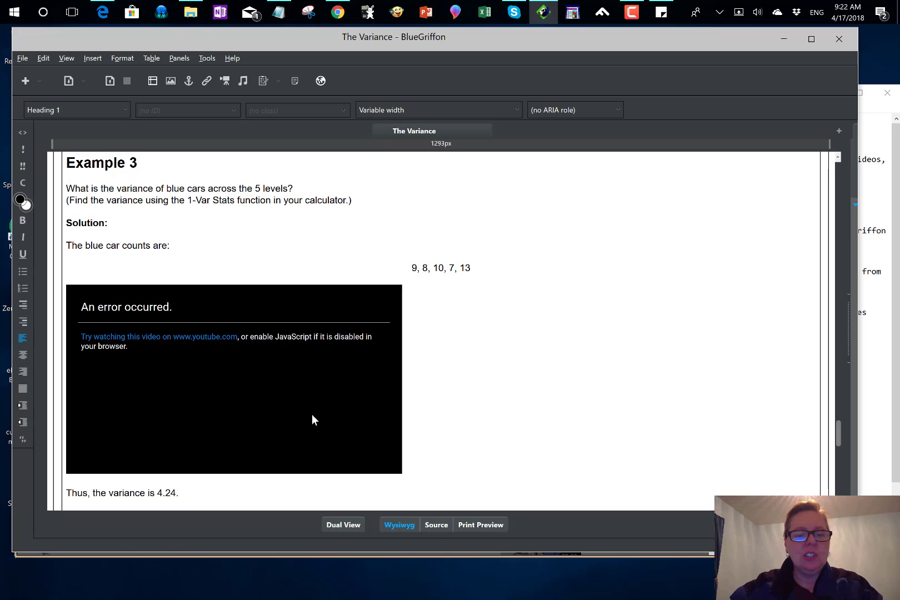
Find the XXINSERT_VIDEOXX placeholder under Example 4, and copy the YouTube embed code for Variance Using 1 VarStats in Chrome with suggested videos turned off
{"action": "scroll", "coordinate": [312, 414], "scroll_direction": "down", "scroll_amount": 5}
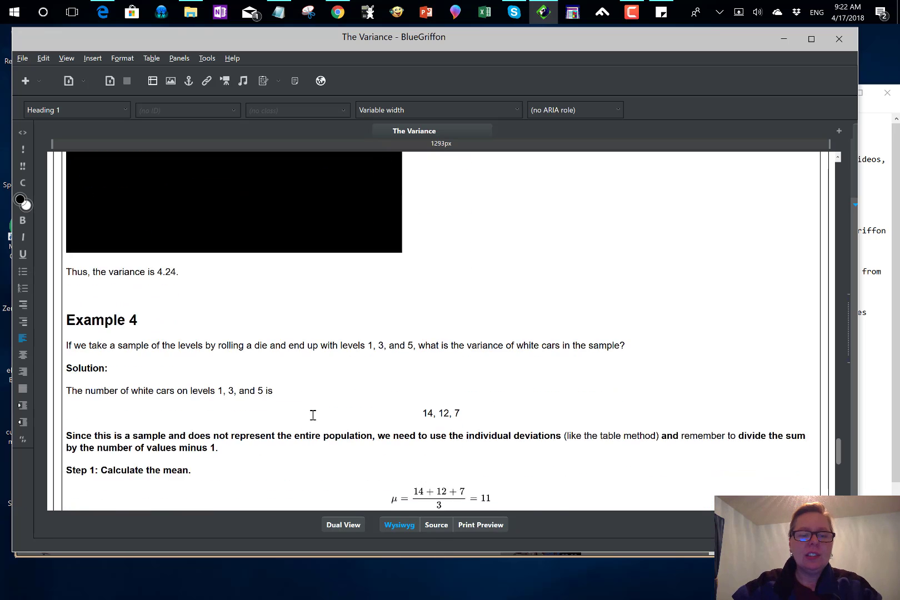
{"action": "scroll", "coordinate": [313, 416], "scroll_direction": "down", "scroll_amount": 5}
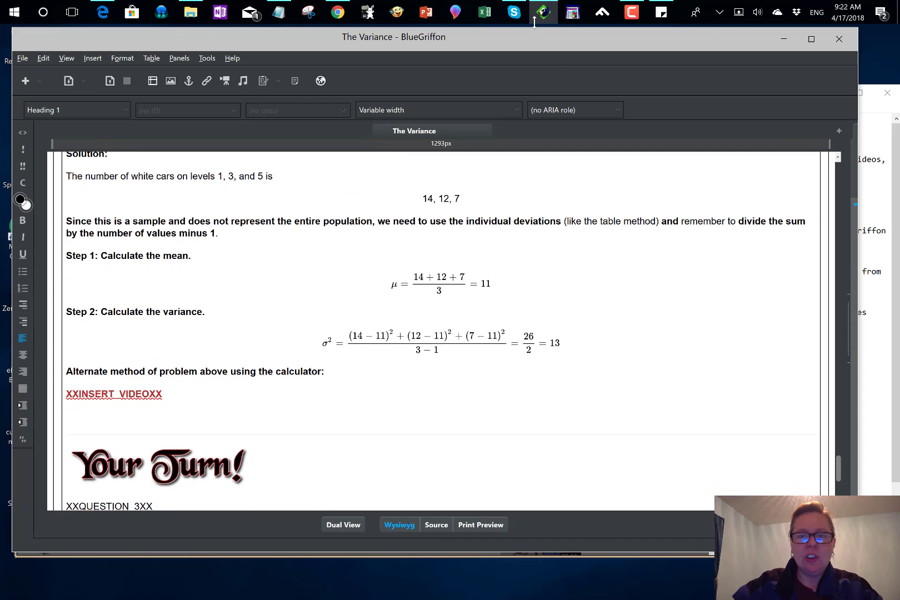
{"action": "left_click", "coordinate": [338, 12]}
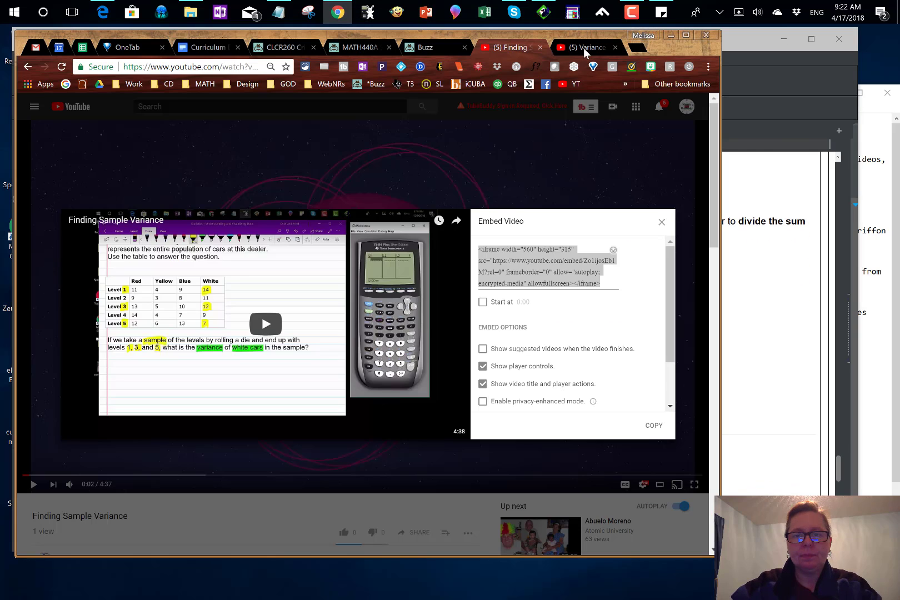
{"action": "left_click", "coordinate": [583, 47]}
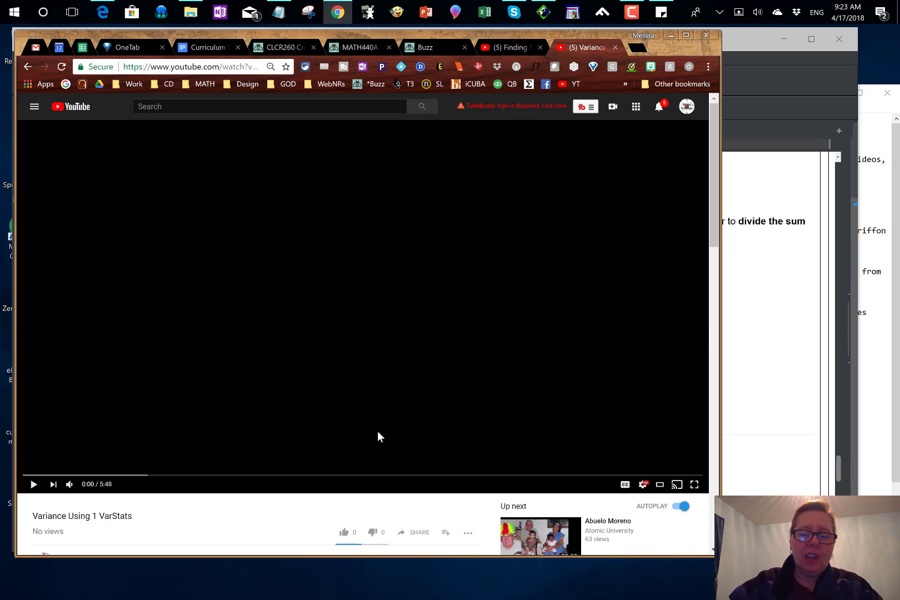
{"action": "left_click", "coordinate": [415, 533]}
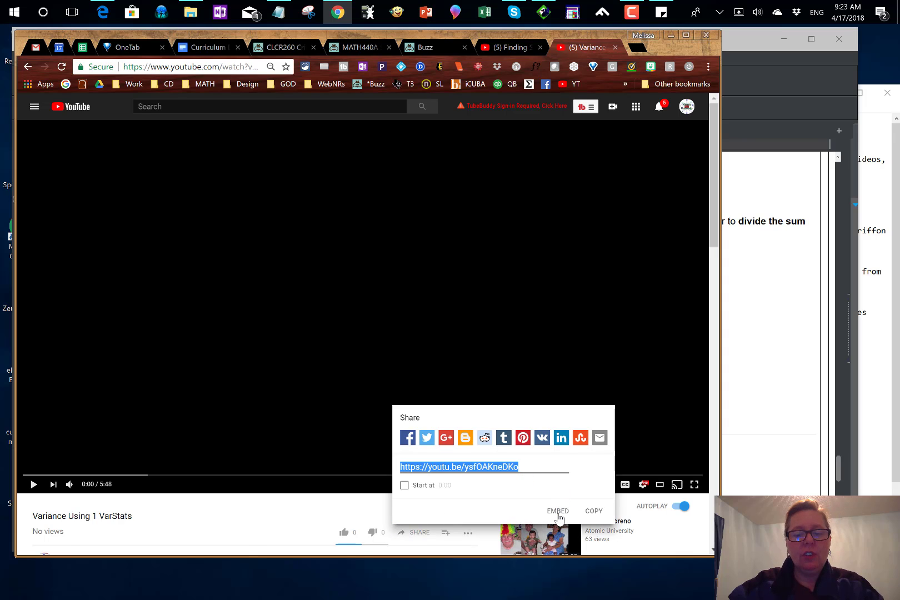
{"action": "left_click", "coordinate": [559, 514]}
{"action": "left_click", "coordinate": [483, 349]}
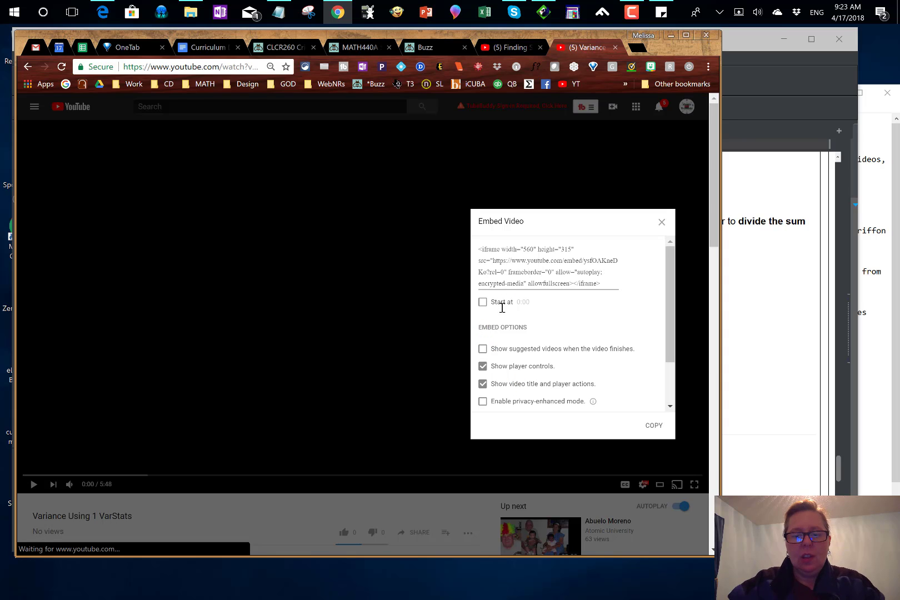
{"action": "left_click", "coordinate": [508, 272]}
{"action": "key", "text": "ctrl+c"}
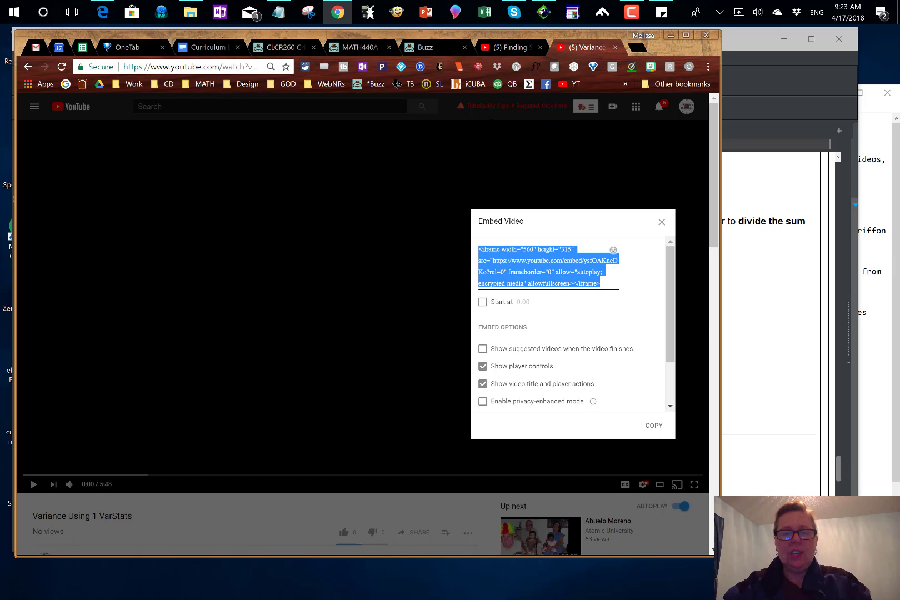
Replace the XXINSERT_VIDEOXX placeholder under Example 4 with the copied 560 by 315 iframe code in BlueGriffon's source, and check it in Wysiwyg view
{"action": "left_click", "coordinate": [760, 108]}
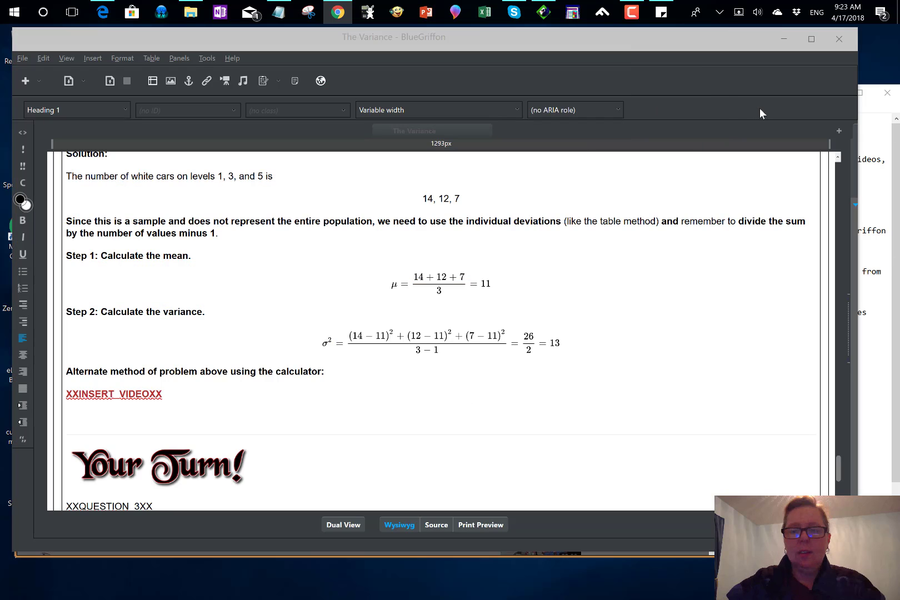
{"action": "double_click", "coordinate": [93, 393]}
{"action": "left_click", "coordinate": [71, 393]}
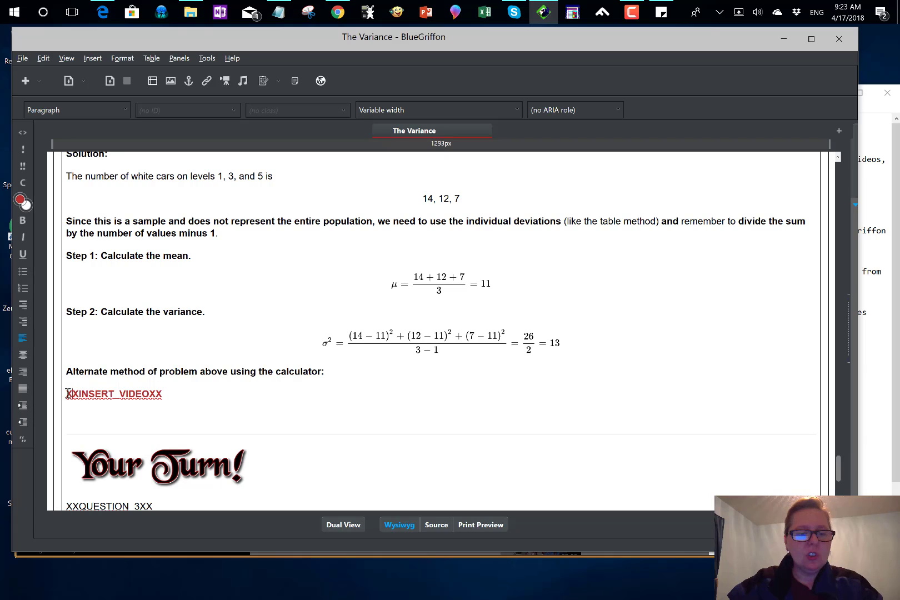
{"action": "left_click_drag", "start_coordinate": [66, 394], "coordinate": [160, 394]}
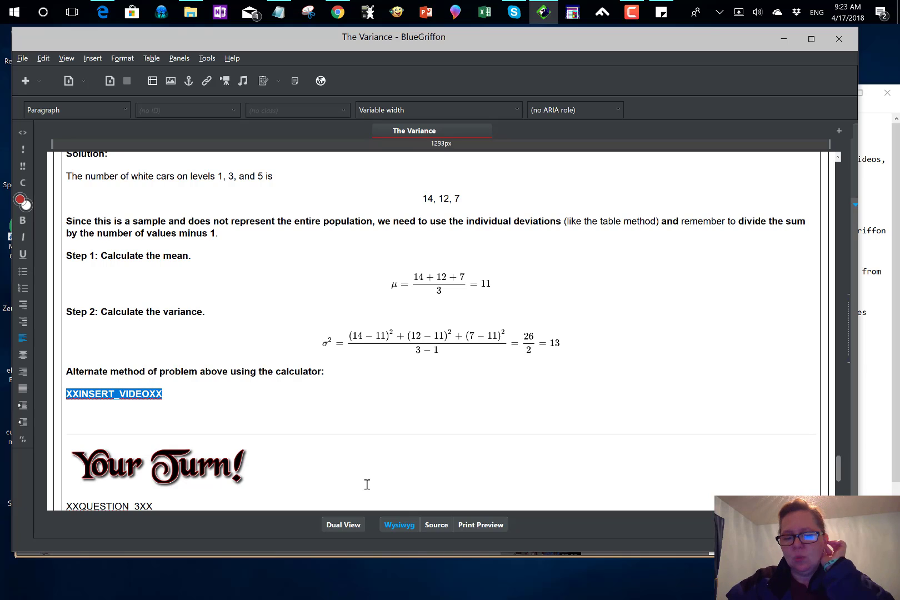
{"action": "left_click", "coordinate": [439, 528]}
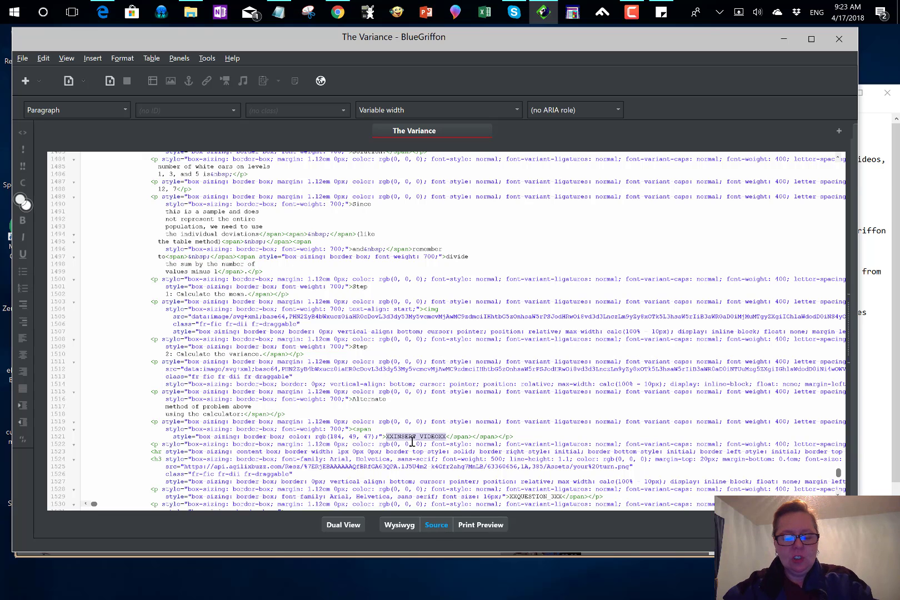
{"action": "key", "text": "ctrl+v"}
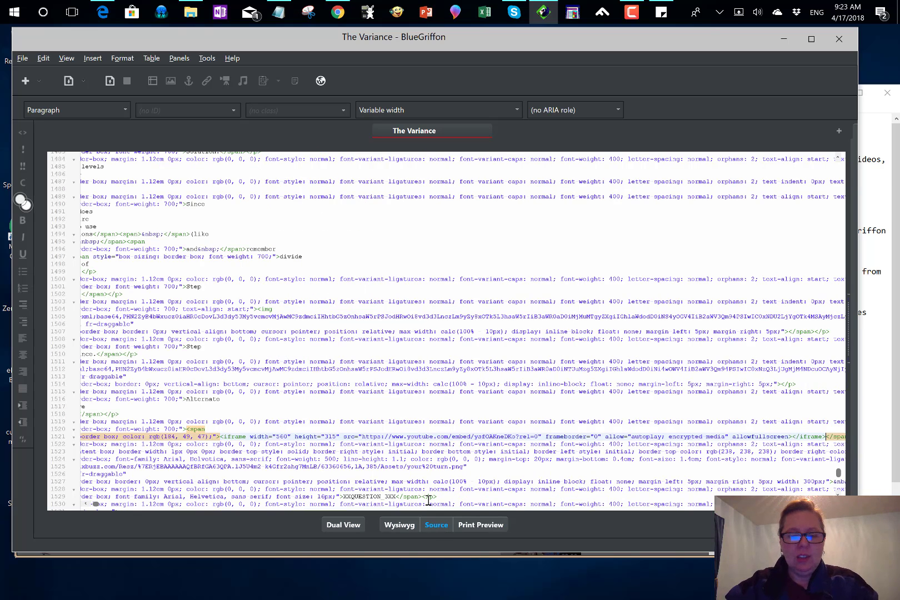
{"action": "left_click", "coordinate": [399, 525]}
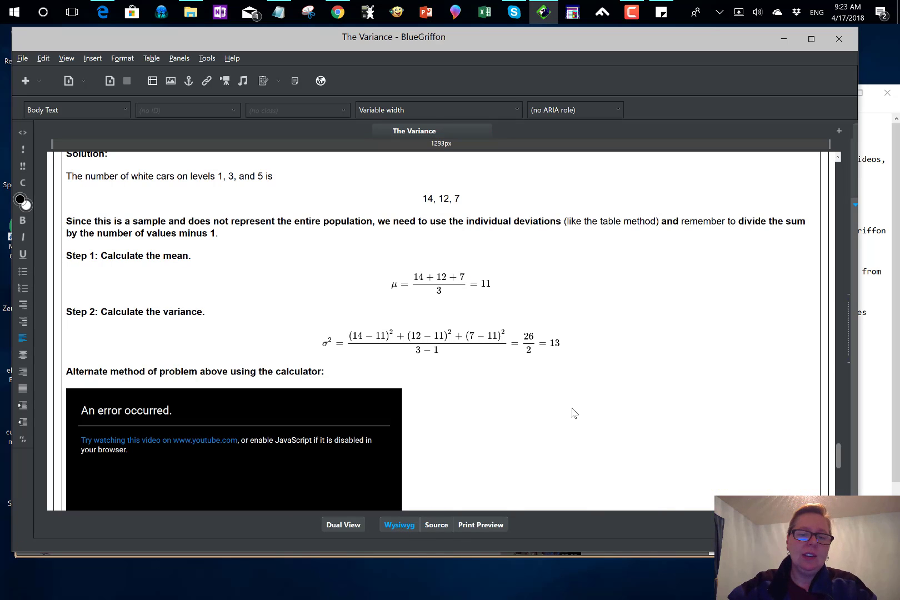
{"action": "scroll", "coordinate": [574, 414], "scroll_direction": "down", "scroll_amount": 3}
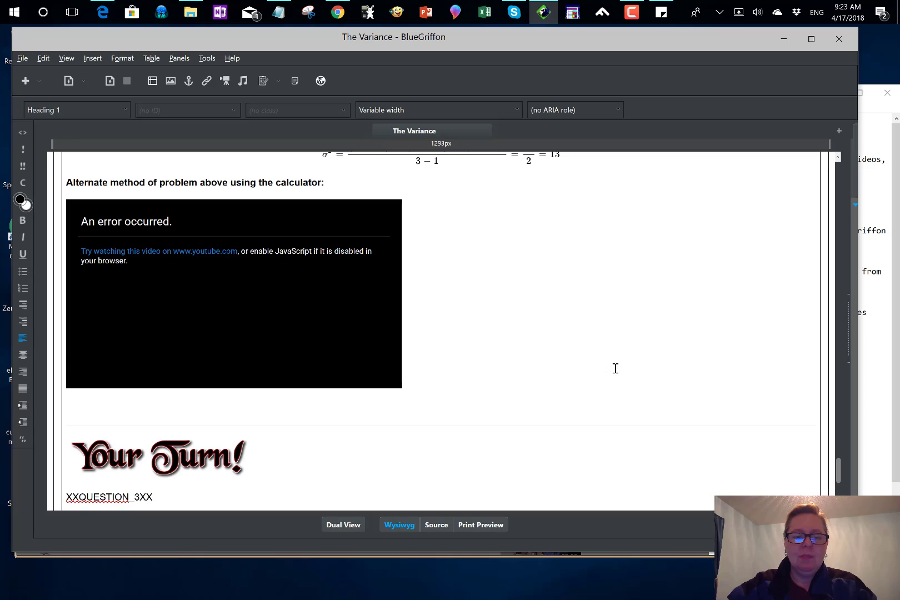
Copy the question code <a:question index="XX"/> from Step 6 of the Notepad notes
{"action": "left_click", "coordinate": [887, 278]}
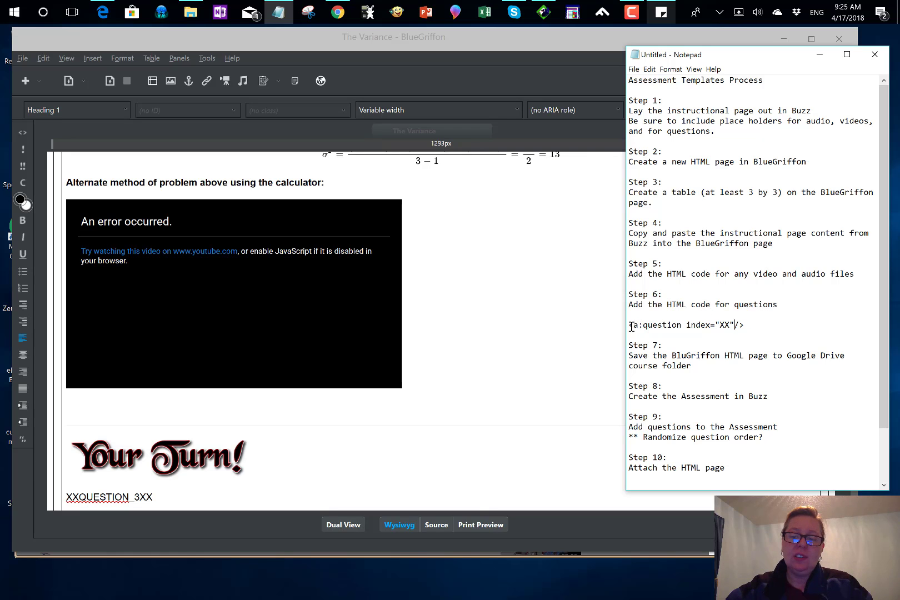
{"action": "left_click_drag", "start_coordinate": [629, 325], "coordinate": [743, 326]}
{"action": "key", "text": "ctrl+c"}
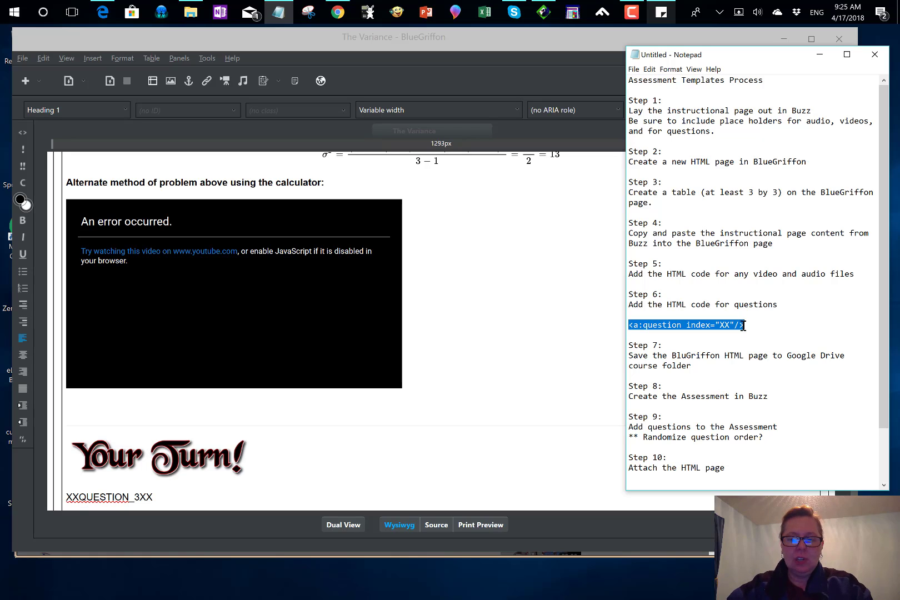
Replace the XXQUESTION_1XX placeholder under Now You Try It! with <a:question index="1"/> in BlueGriffon's source
{"action": "left_click", "coordinate": [459, 450]}
{"action": "scroll", "coordinate": [482, 306], "scroll_direction": "up", "scroll_amount": 20}
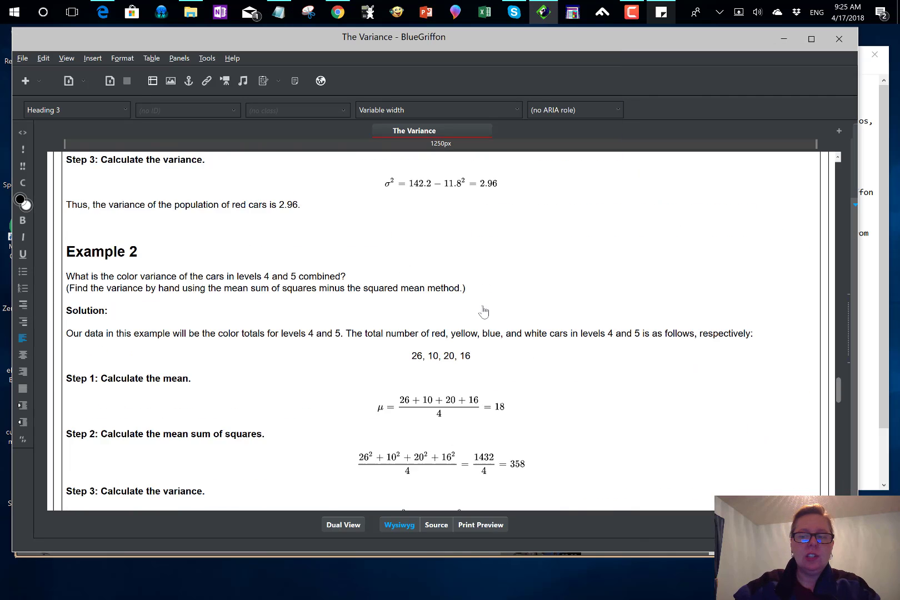
{"action": "scroll", "coordinate": [483, 306], "scroll_direction": "up", "scroll_amount": 20}
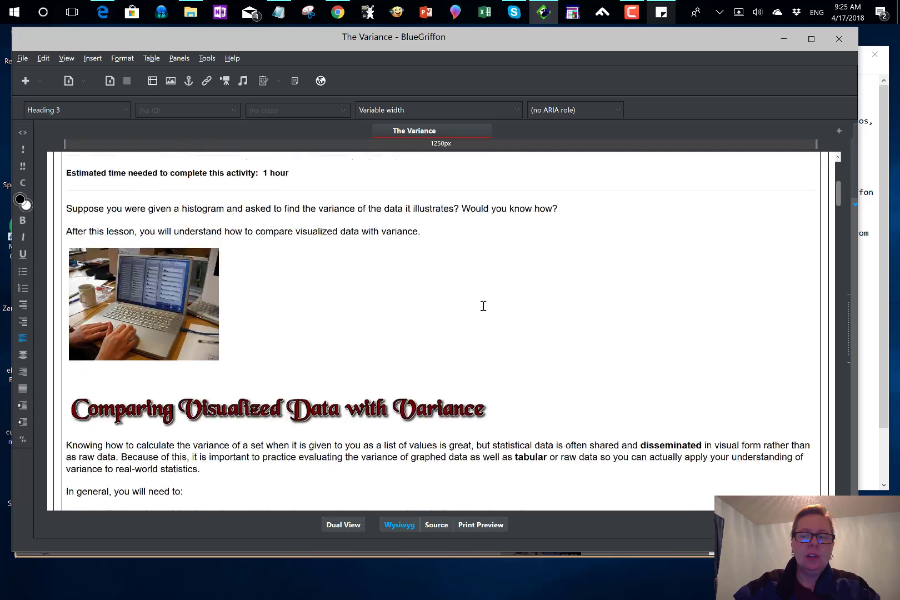
{"action": "scroll", "coordinate": [483, 306], "scroll_direction": "down", "scroll_amount": 12}
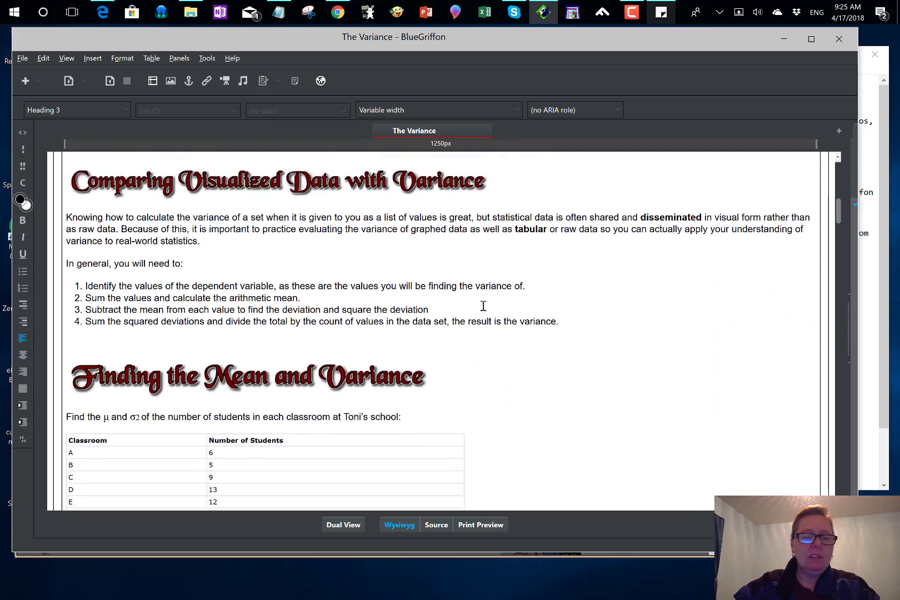
{"action": "scroll", "coordinate": [483, 307], "scroll_direction": "down", "scroll_amount": 10}
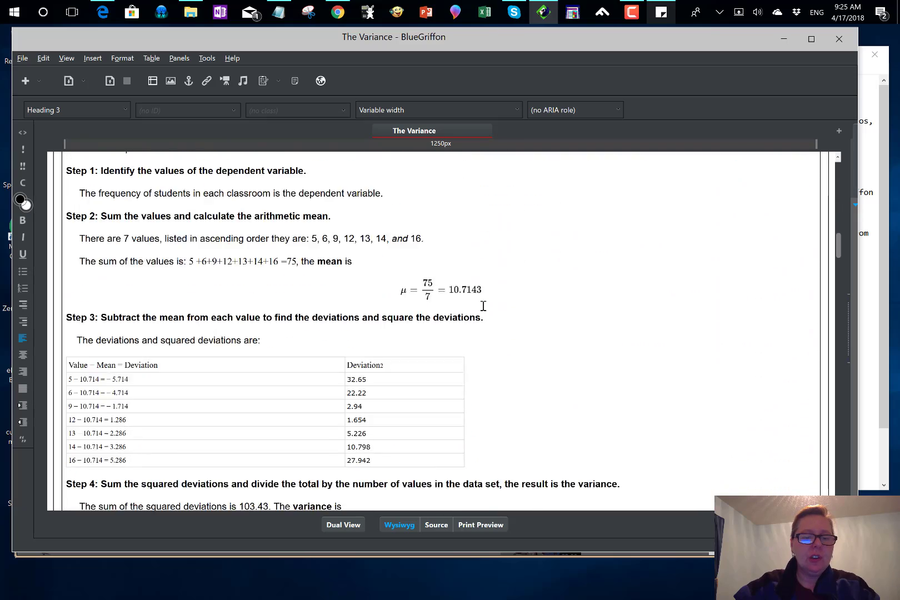
{"action": "scroll", "coordinate": [483, 306], "scroll_direction": "down", "scroll_amount": 4}
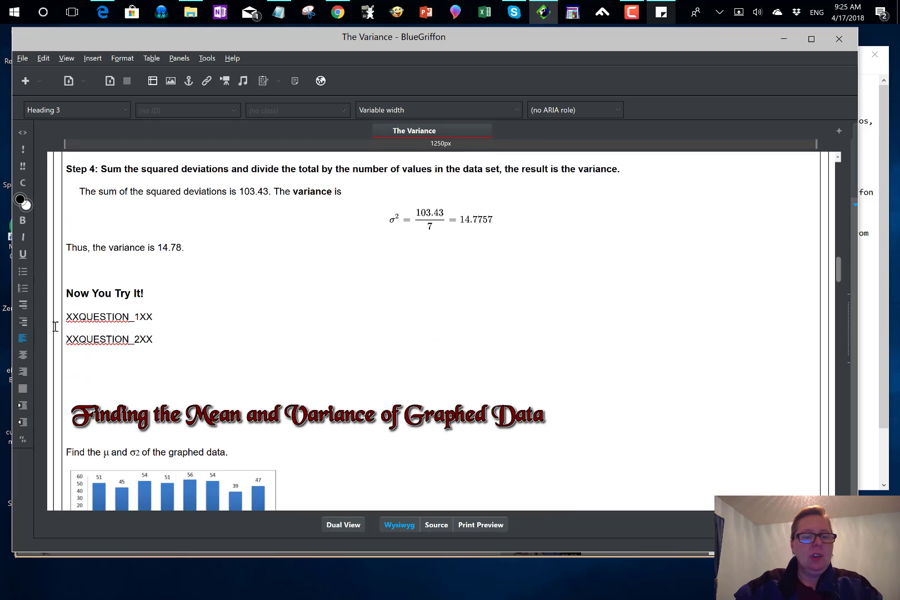
{"action": "left_click_drag", "start_coordinate": [66, 316], "coordinate": [150, 316]}
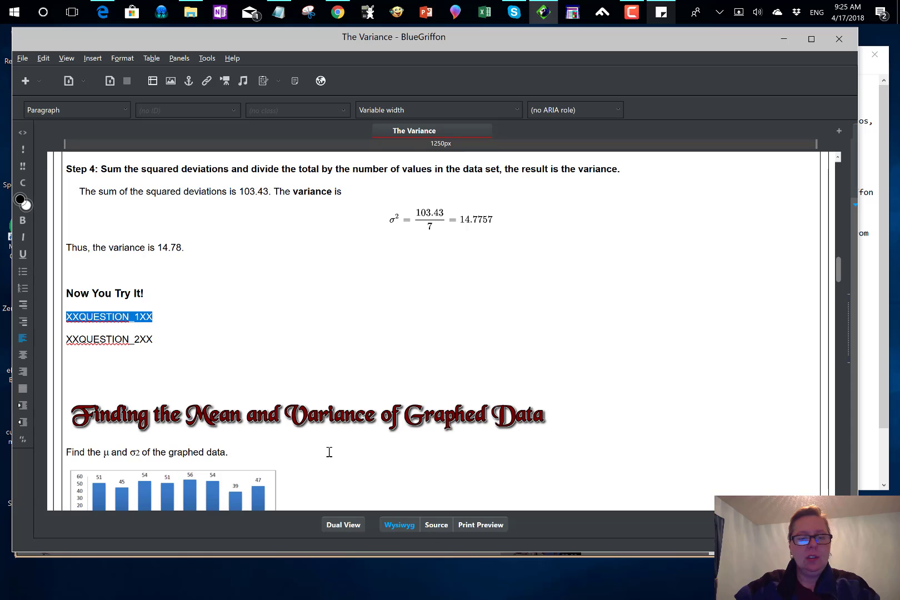
{"action": "left_click", "coordinate": [436, 525]}
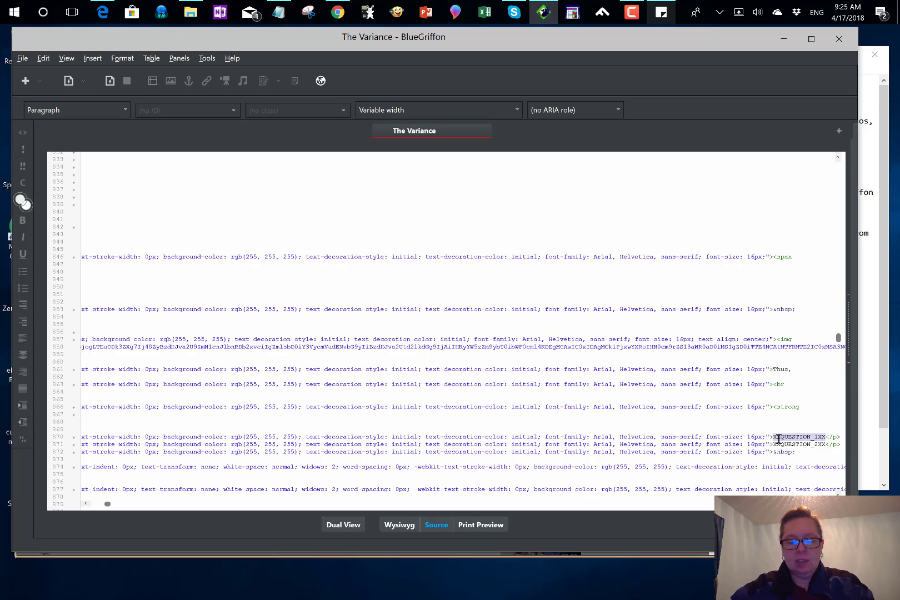
{"action": "key", "text": "ctrl+v"}
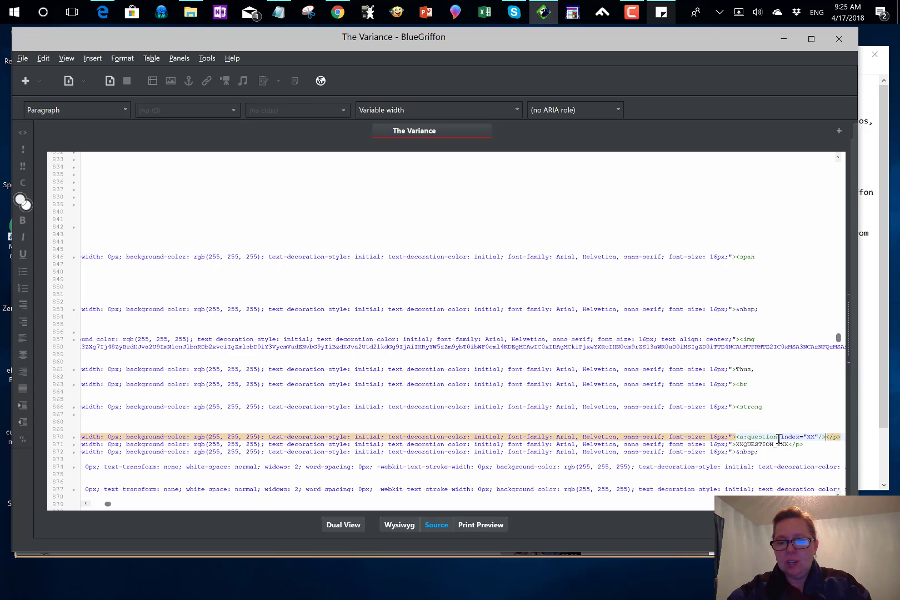
{"action": "left_click", "coordinate": [815, 439]}
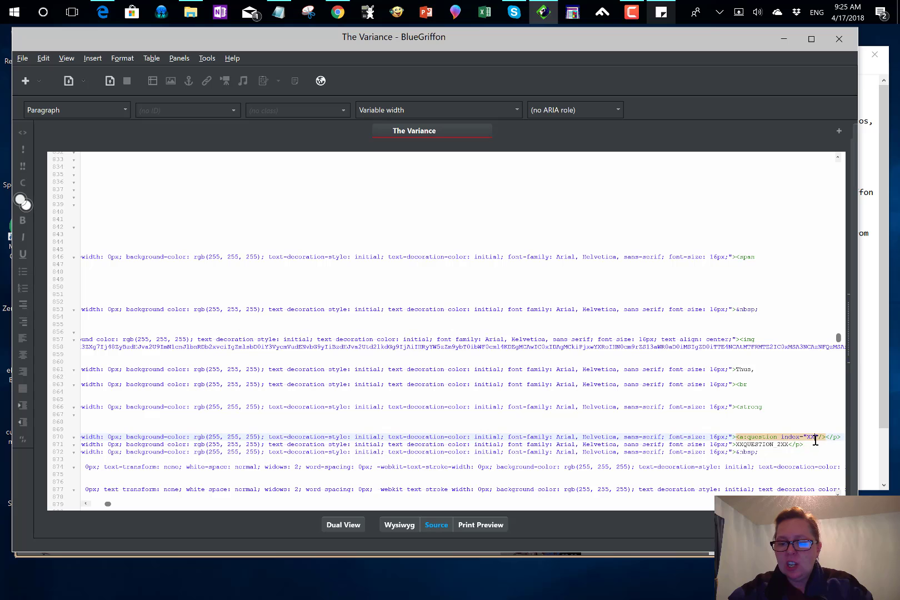
{"action": "key", "text": "BackSpace"}
{"action": "key", "text": "BackSpace"}
{"action": "type", "text": "1"}
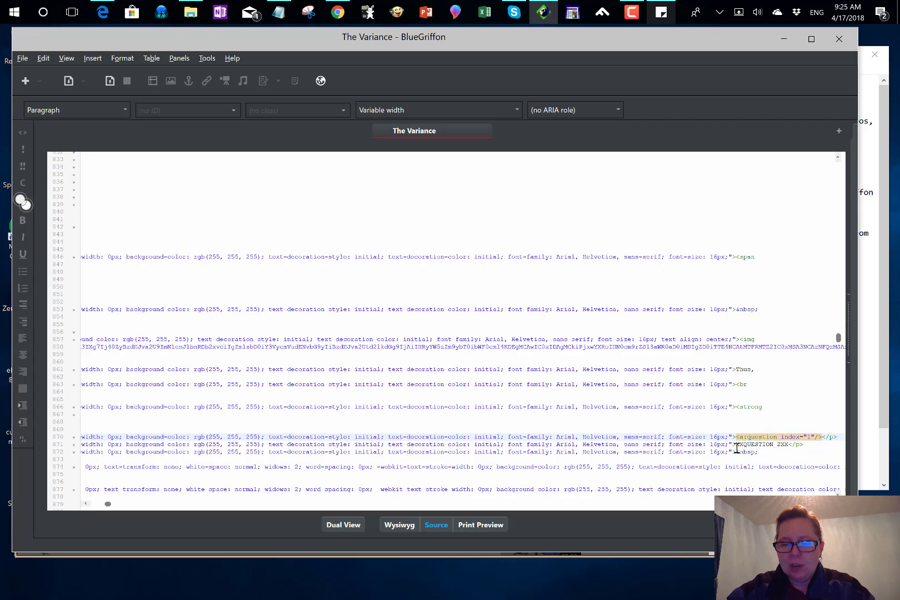
Replace the XXQUESTION_2XX placeholder with <a:question index="2"/> in the source, and return to Wysiwyg view
{"action": "left_click_drag", "start_coordinate": [736, 446], "coordinate": [788, 446]}
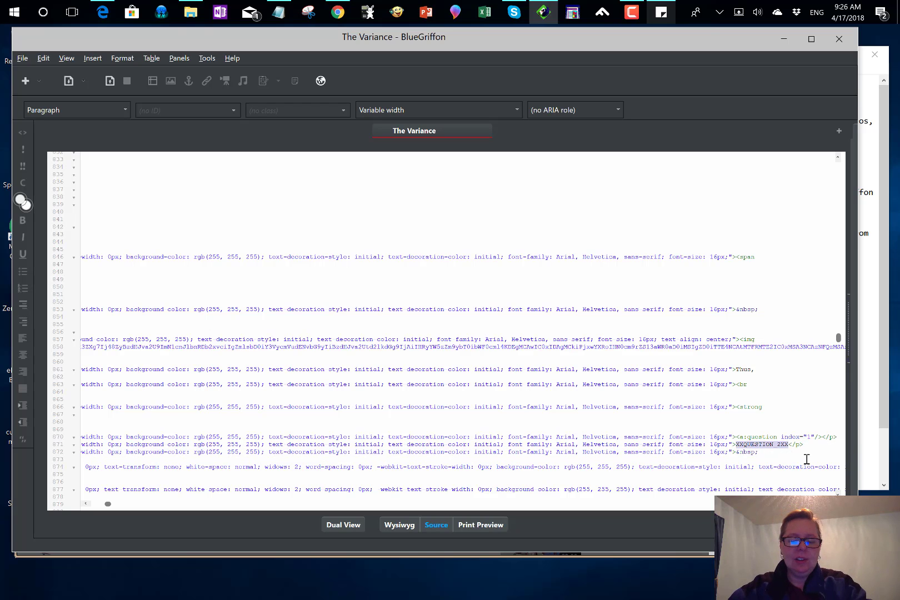
{"action": "key", "text": "ctrl+v"}
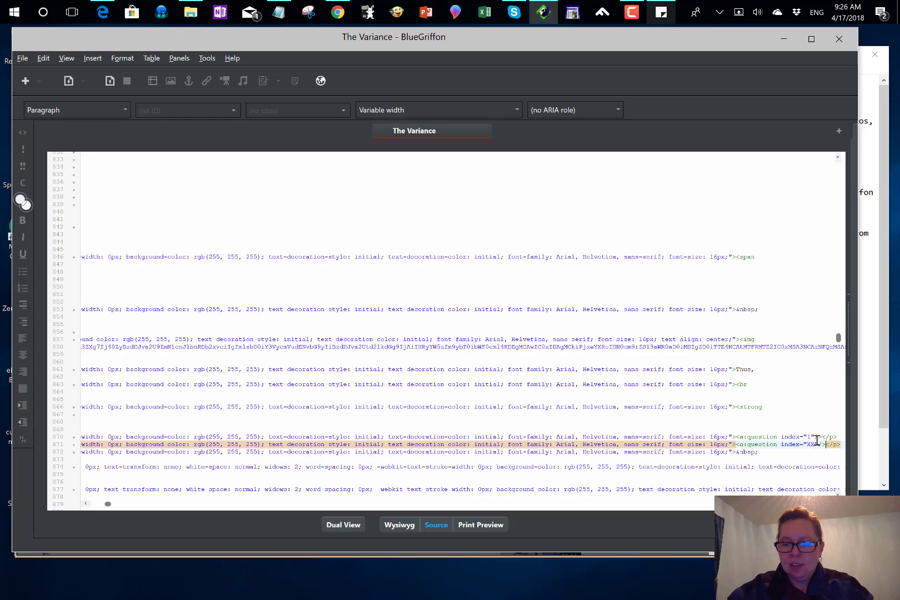
{"action": "left_click", "coordinate": [814, 445]}
{"action": "key", "text": "BackSpace"}
{"action": "key", "text": "BackSpace"}
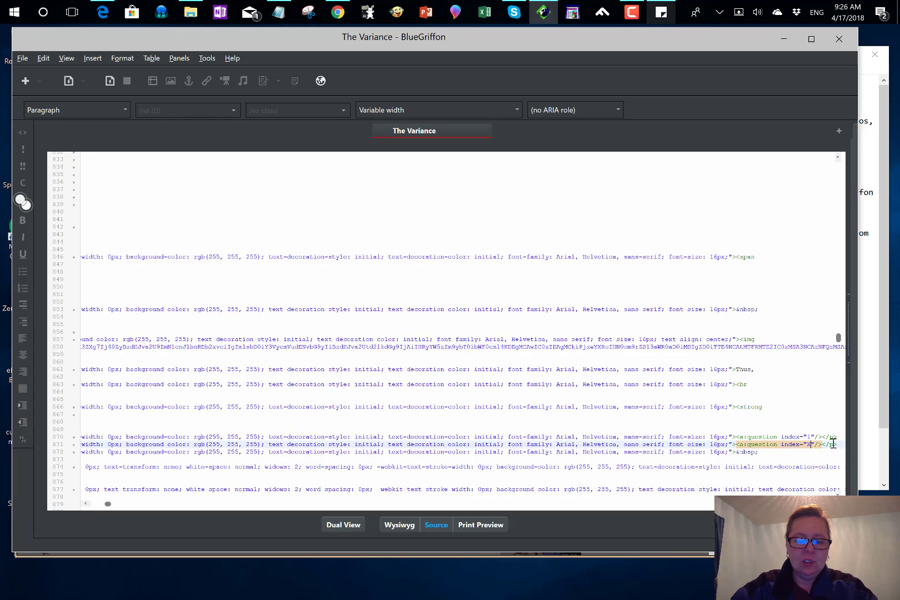
{"action": "type", "text": "2"}
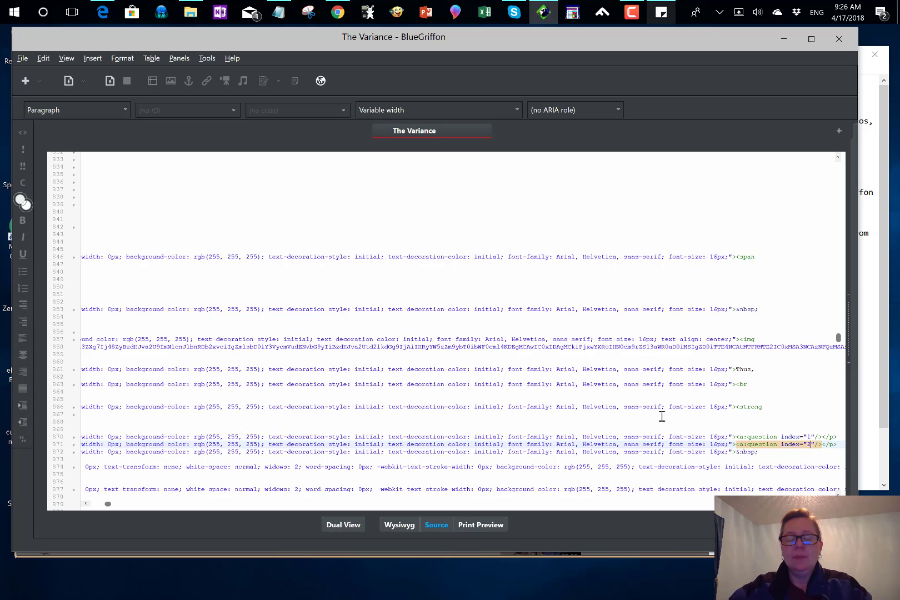
{"action": "left_click", "coordinate": [400, 527]}
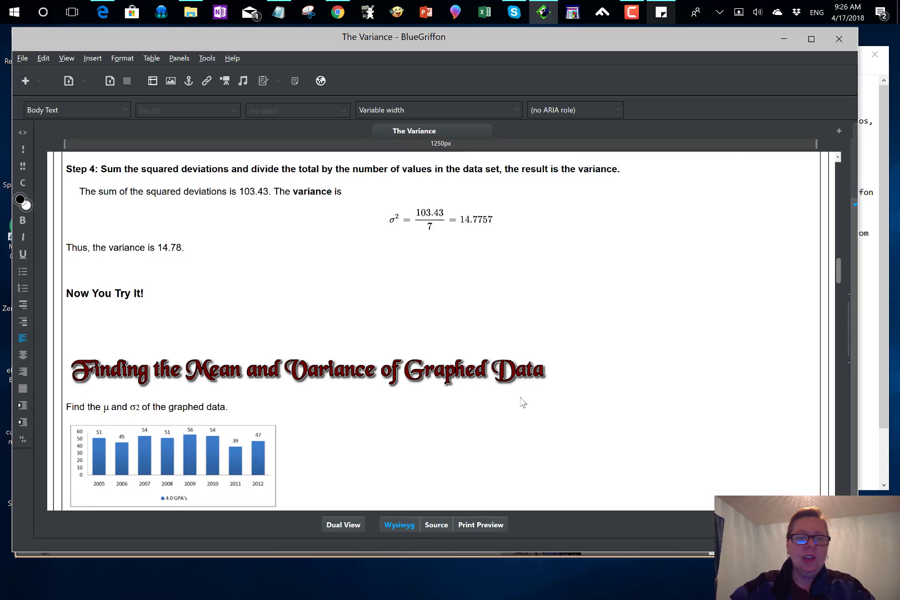
Replace the XXQUESTION_3XX placeholder under Your Turn! with <a:question index="3"/> in the source, and return to Wysiwyg view
{"action": "scroll", "coordinate": [149, 313], "scroll_direction": "down", "scroll_amount": 3}
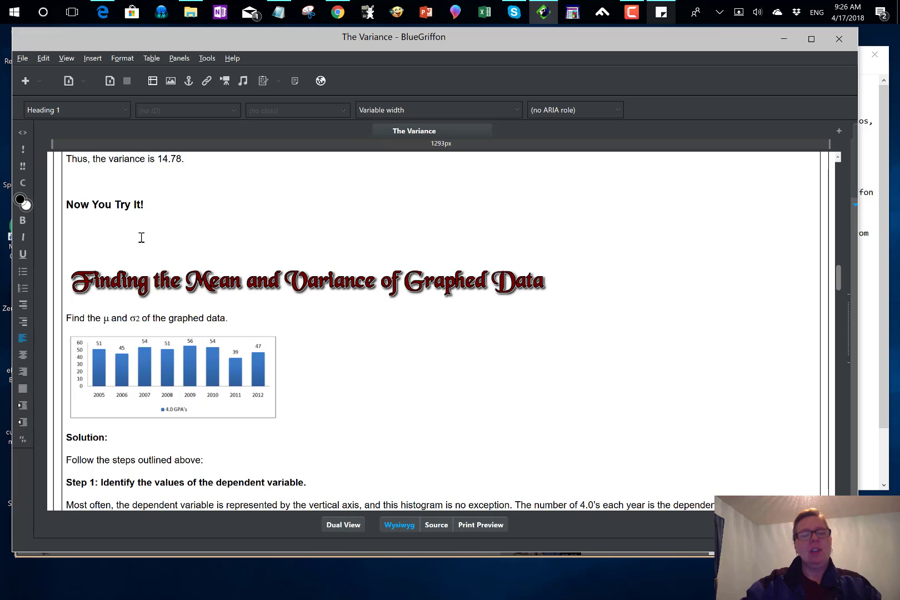
{"action": "scroll", "coordinate": [141, 237], "scroll_direction": "down", "scroll_amount": 10}
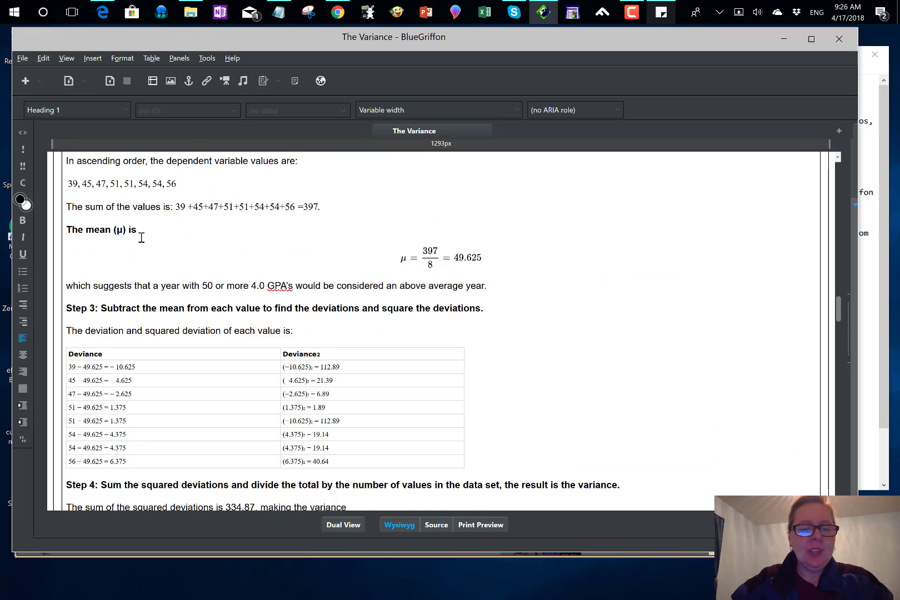
{"action": "scroll", "coordinate": [141, 237], "scroll_direction": "down", "scroll_amount": 15}
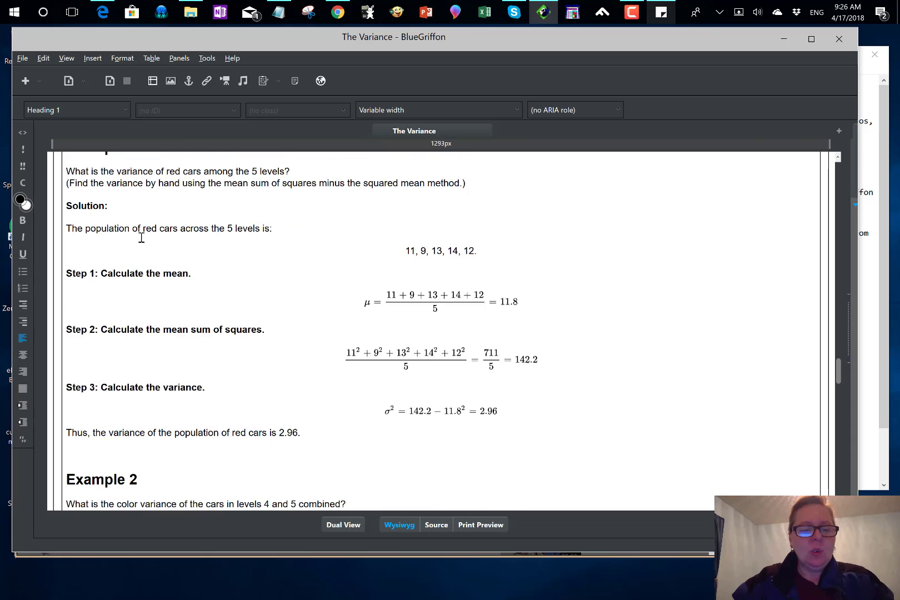
{"action": "scroll", "coordinate": [141, 237], "scroll_direction": "down", "scroll_amount": 9}
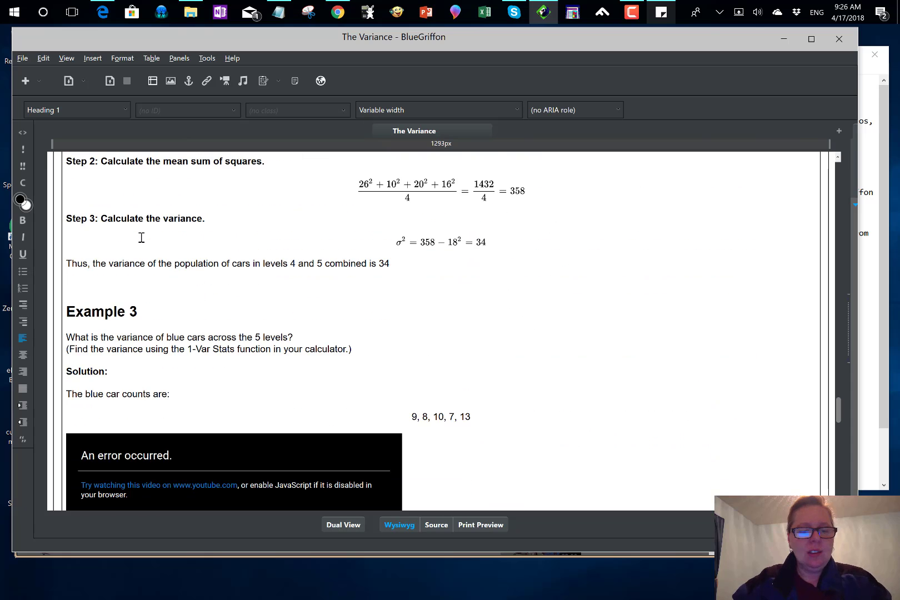
{"action": "scroll", "coordinate": [141, 237], "scroll_direction": "down", "scroll_amount": 15}
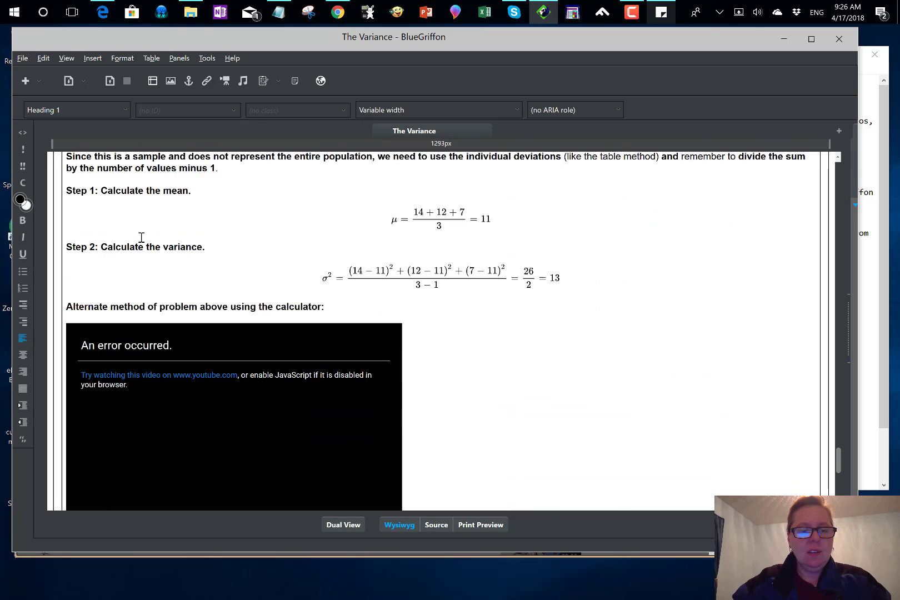
{"action": "scroll", "coordinate": [141, 239], "scroll_direction": "down", "scroll_amount": 3}
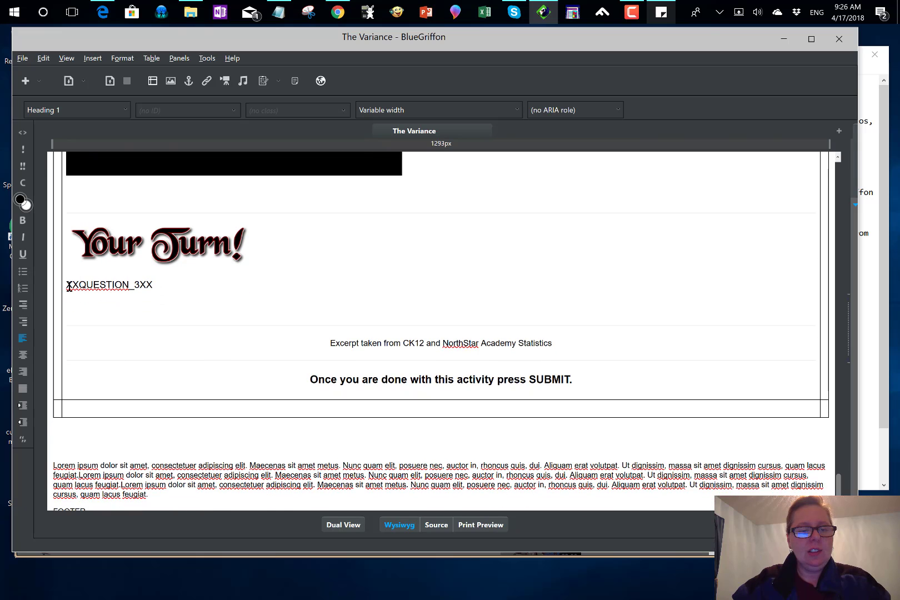
{"action": "left_click_drag", "start_coordinate": [65, 285], "coordinate": [151, 286]}
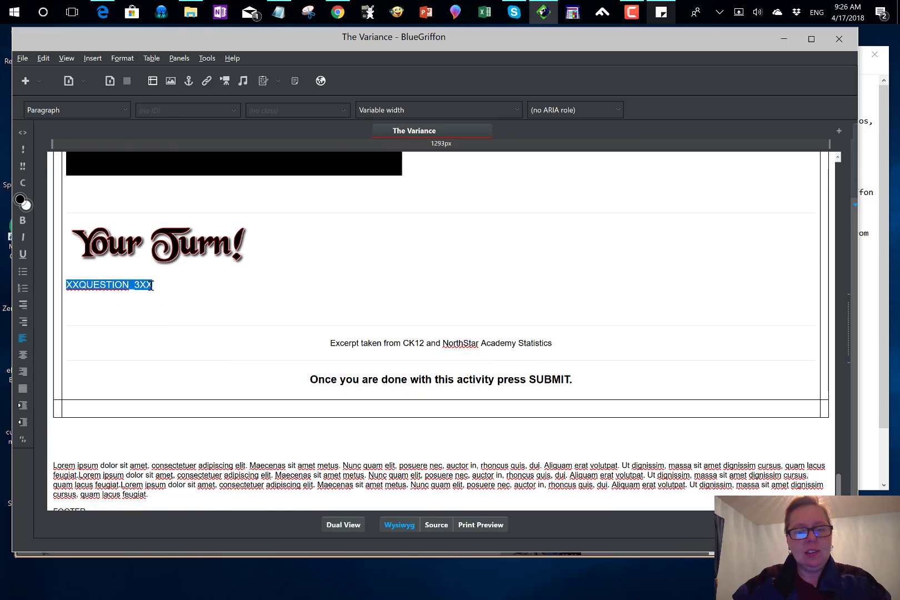
{"action": "left_click", "coordinate": [437, 527]}
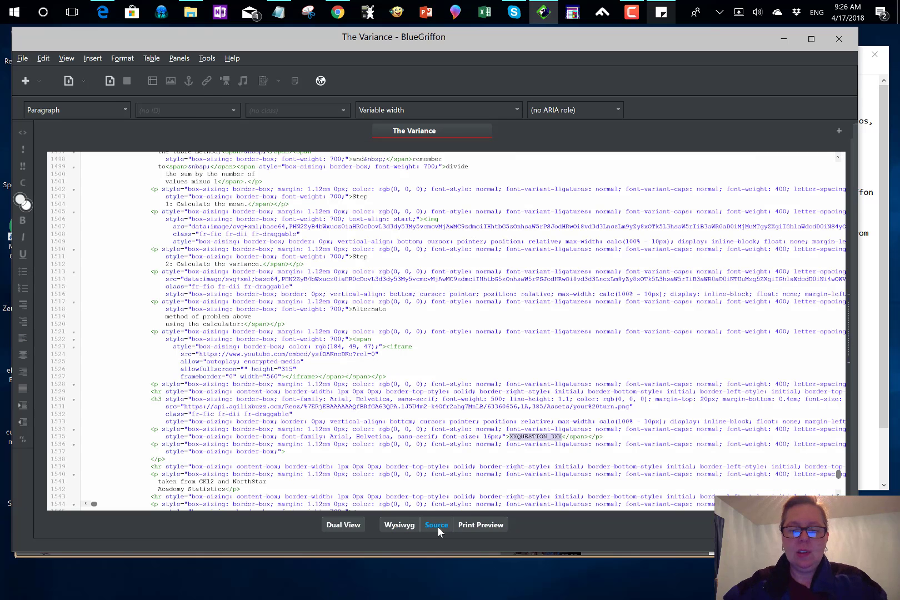
{"action": "type", "text": "<a:question index=\"XX\"/>"}
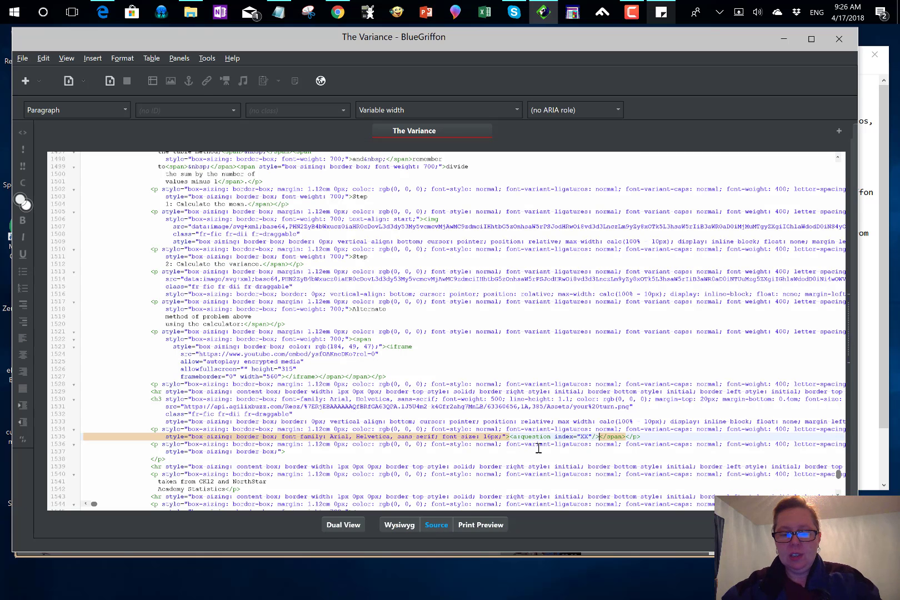
{"action": "left_click", "coordinate": [588, 439]}
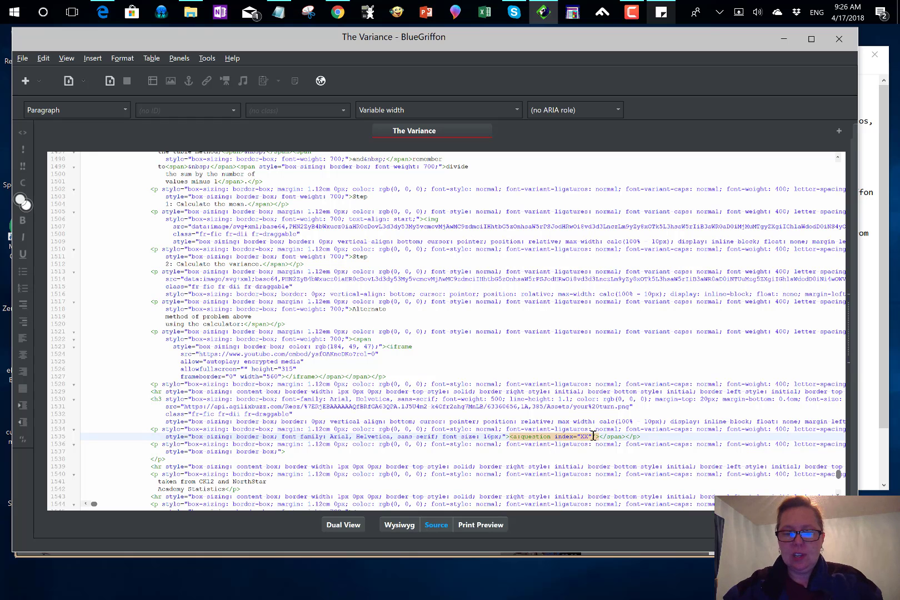
{"action": "key", "text": "BackSpace"}
{"action": "key", "text": "BackSpace"}
{"action": "type", "text": "3"}
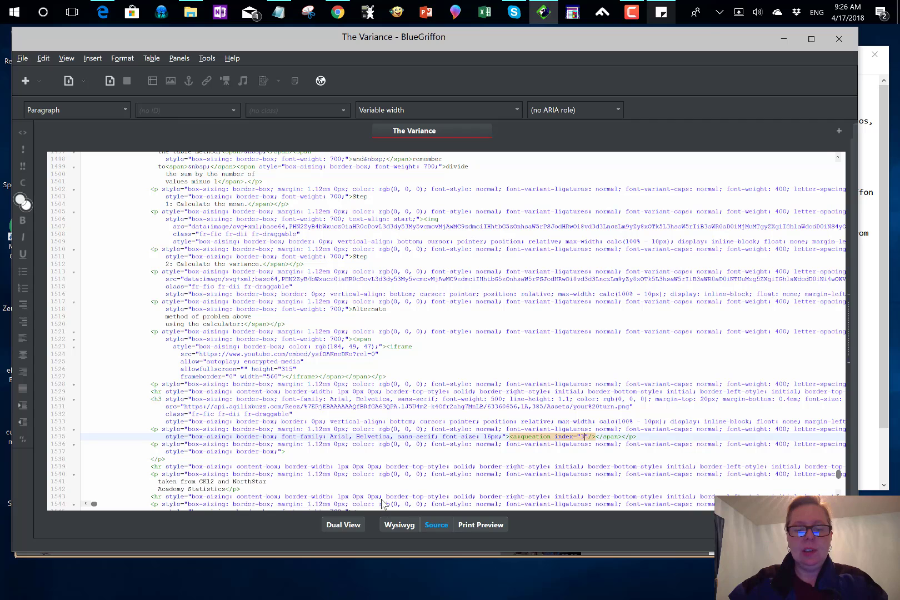
{"action": "left_click", "coordinate": [399, 526]}
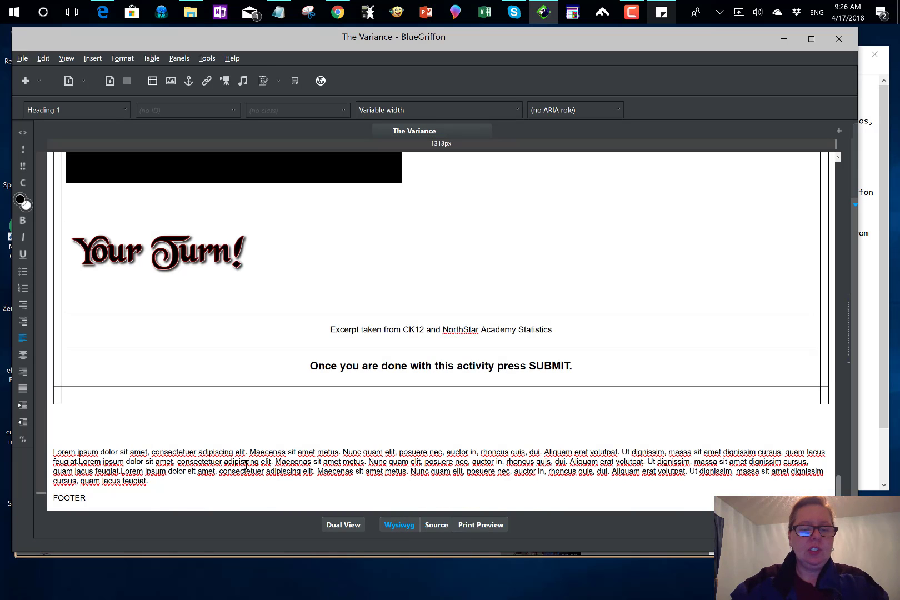
Delete the Lorem ipsum filler paragraph and the FOOTER text below the table
{"action": "left_click_drag", "start_coordinate": [148, 481], "coordinate": [46, 456]}
{"action": "key", "text": "BackSpace"}
{"action": "key", "text": "BackSpace"}
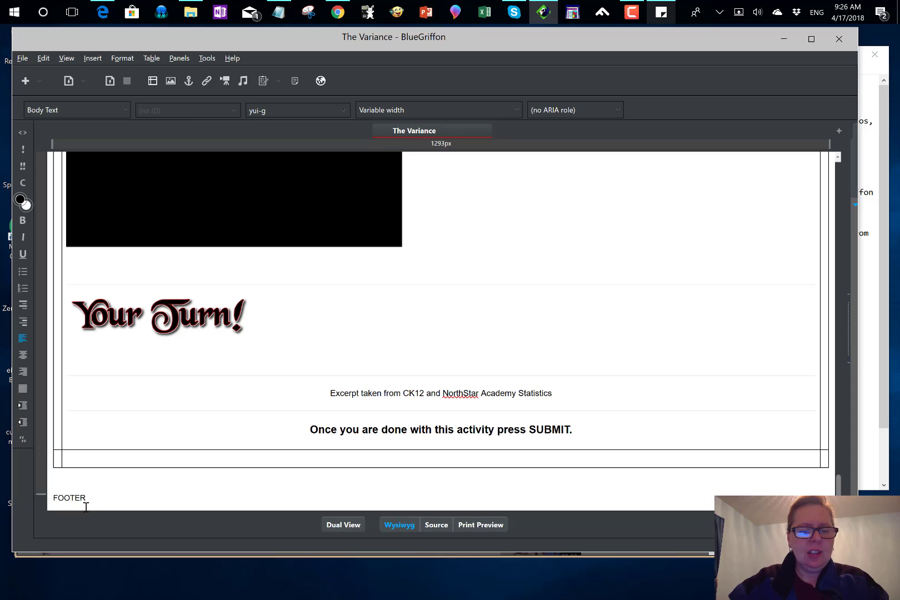
{"action": "left_click_drag", "start_coordinate": [81, 501], "coordinate": [49, 502]}
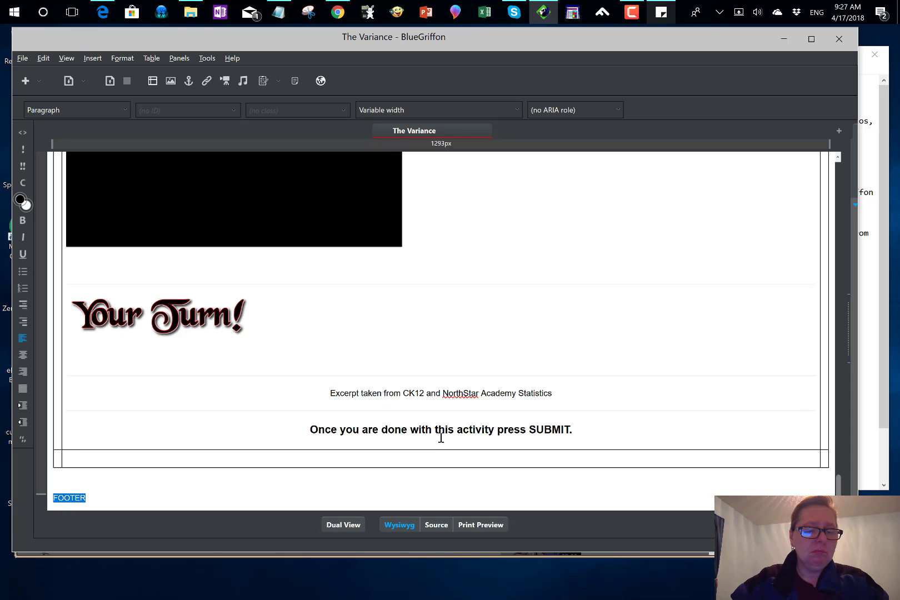
{"action": "key", "text": "Delete"}
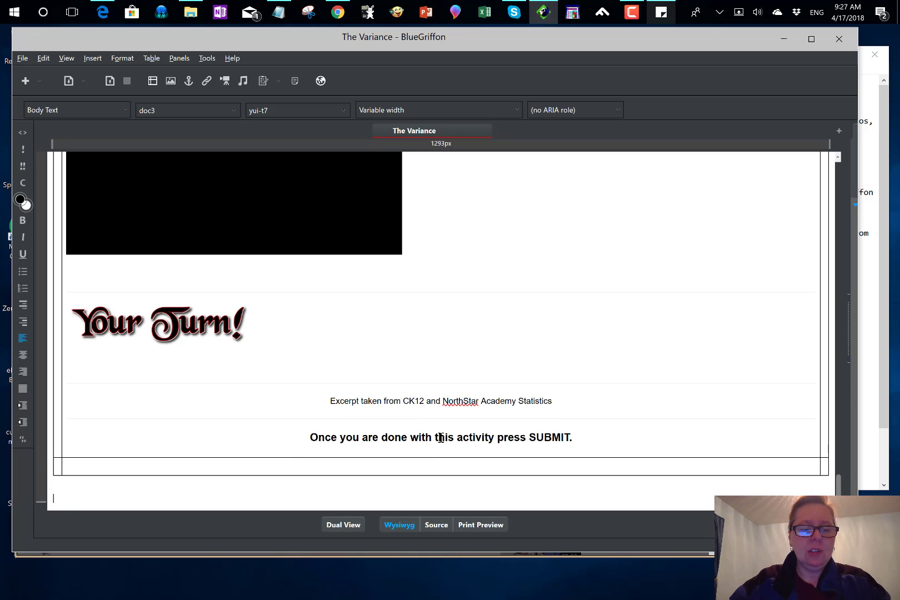
Delete the PAGE HEADER heading above the table at the start of the page
{"action": "scroll", "coordinate": [441, 438], "scroll_direction": "up", "scroll_amount": 20}
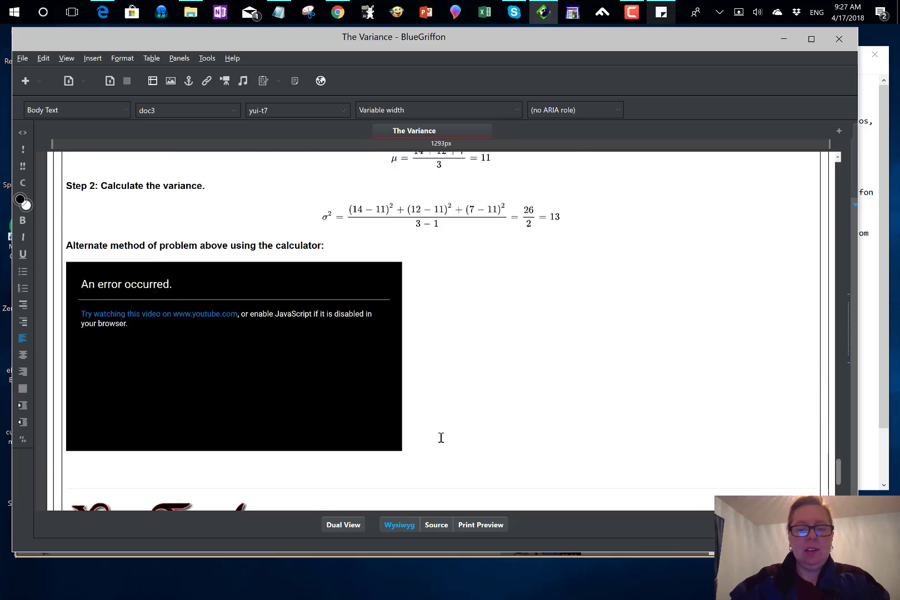
{"action": "scroll", "coordinate": [440, 438], "scroll_direction": "up", "scroll_amount": 20}
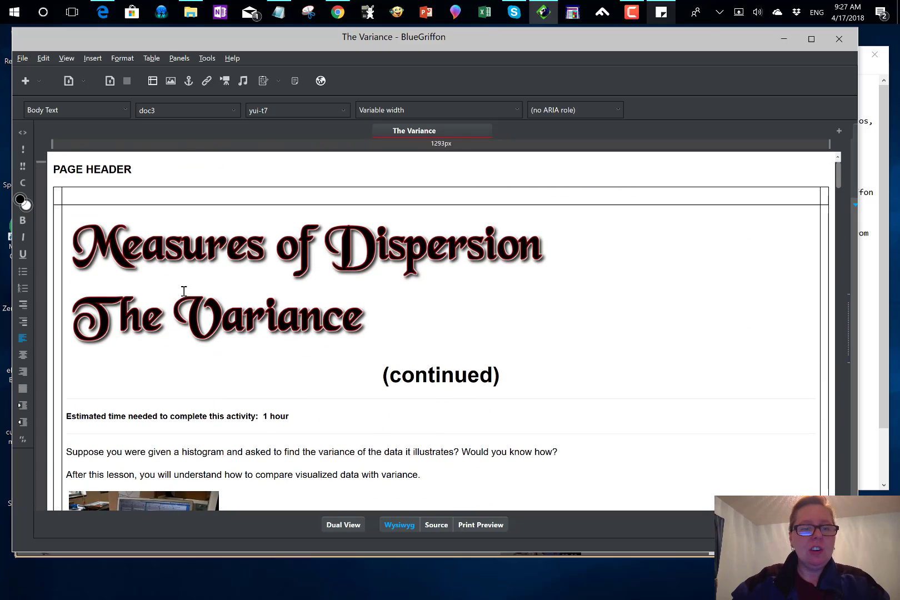
{"action": "triple_click", "coordinate": [72, 174]}
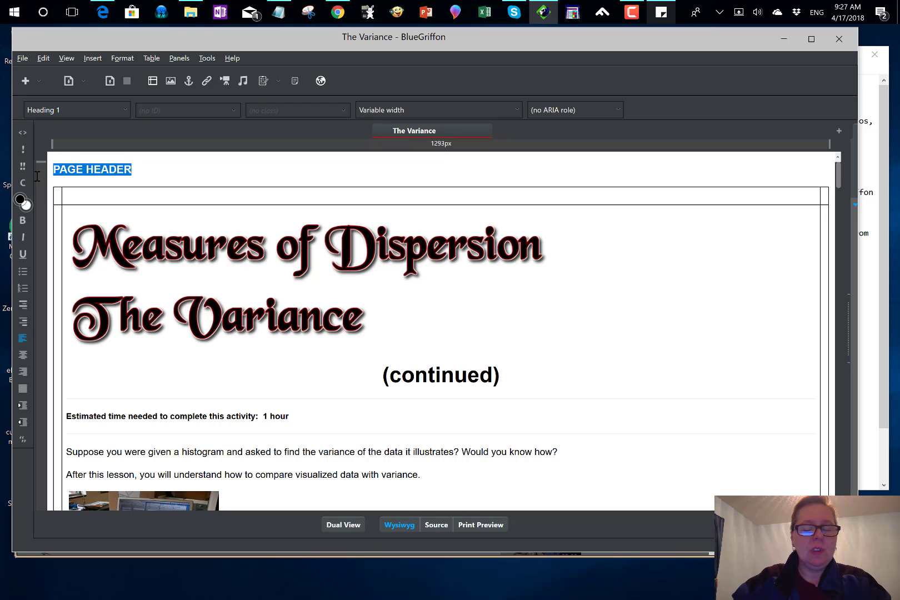
{"action": "key", "text": "Delete"}
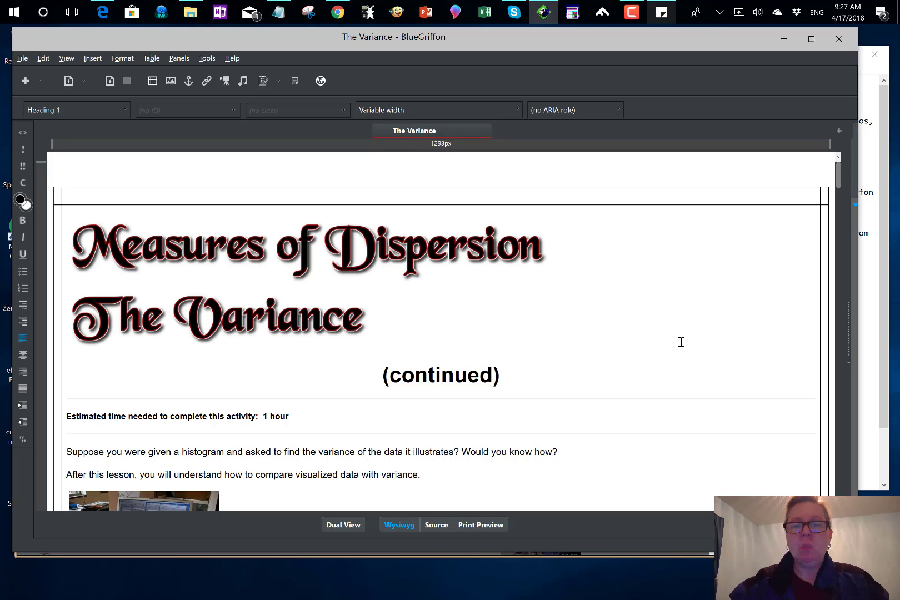
Check Step 7 in the Notepad notes and save the BlueGriffon page as The Variance.html in the Desktop's Junk folder
{"action": "left_click", "coordinate": [886, 224]}
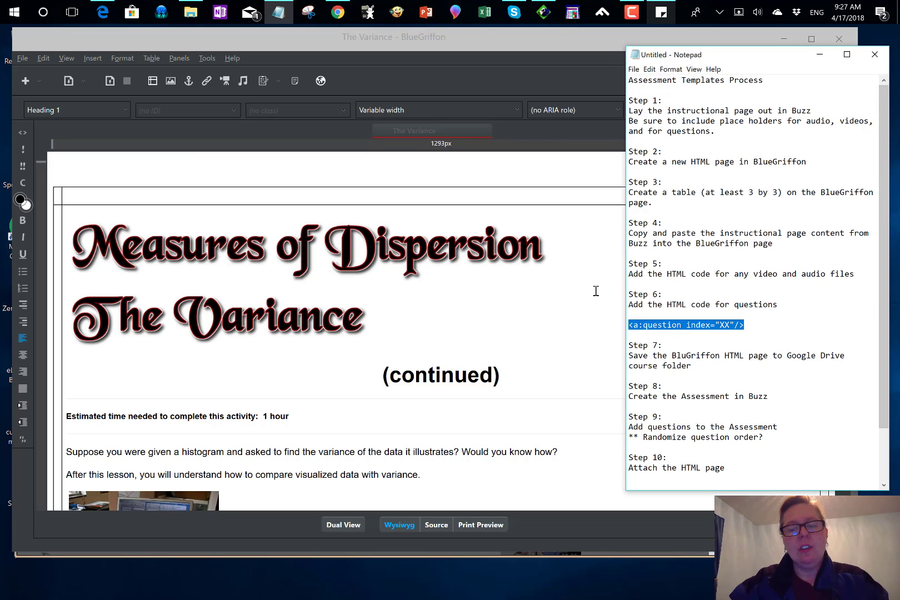
{"action": "left_click", "coordinate": [418, 45]}
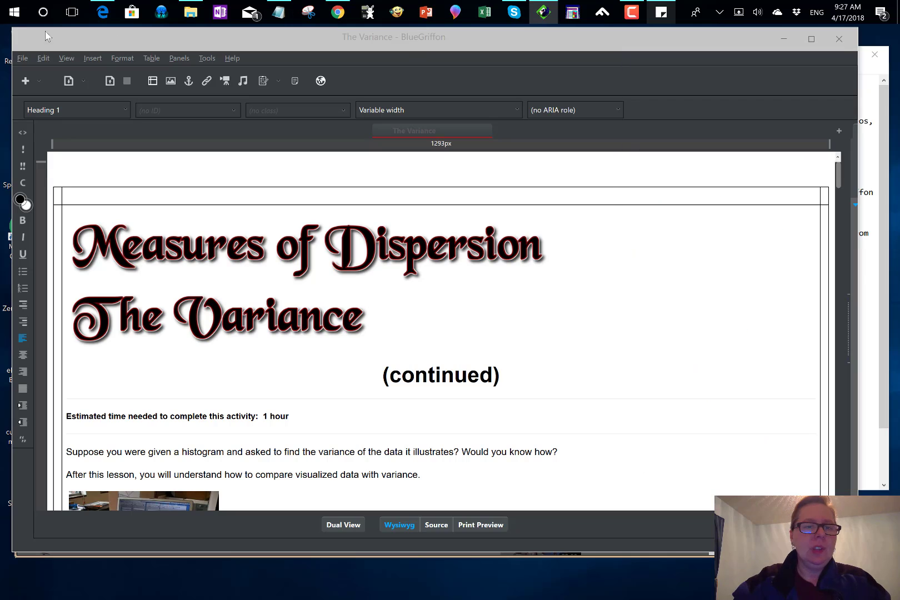
{"action": "left_click", "coordinate": [23, 58]}
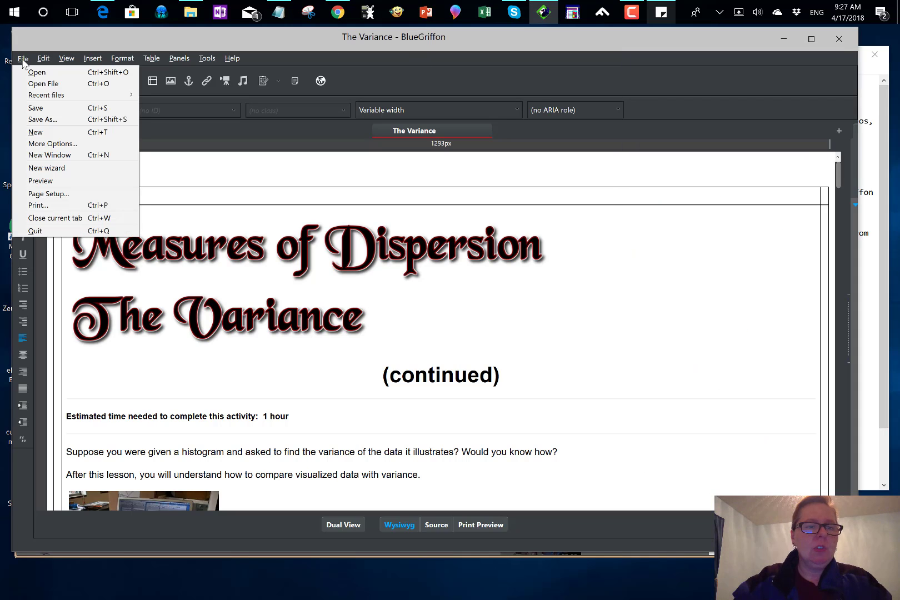
{"action": "left_click", "coordinate": [53, 123]}
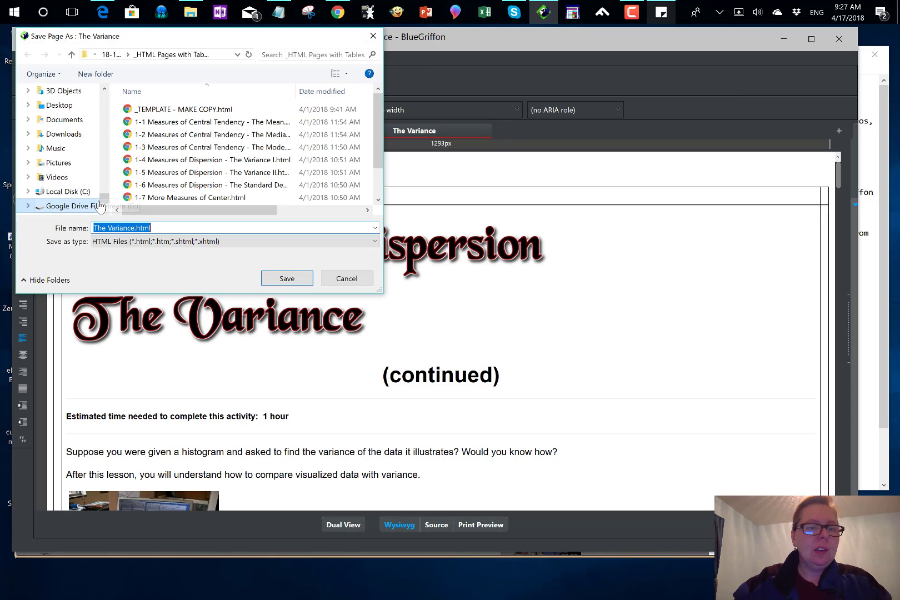
{"action": "left_click_drag", "start_coordinate": [104, 201], "coordinate": [95, 106]}
{"action": "scroll", "coordinate": [83, 112], "scroll_direction": "up", "scroll_amount": 2}
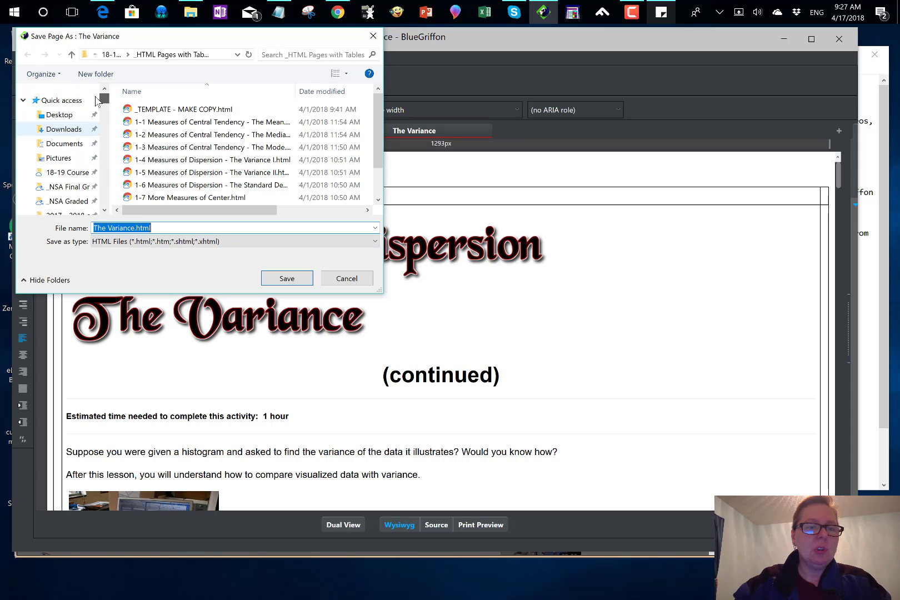
{"action": "left_click", "coordinate": [61, 115]}
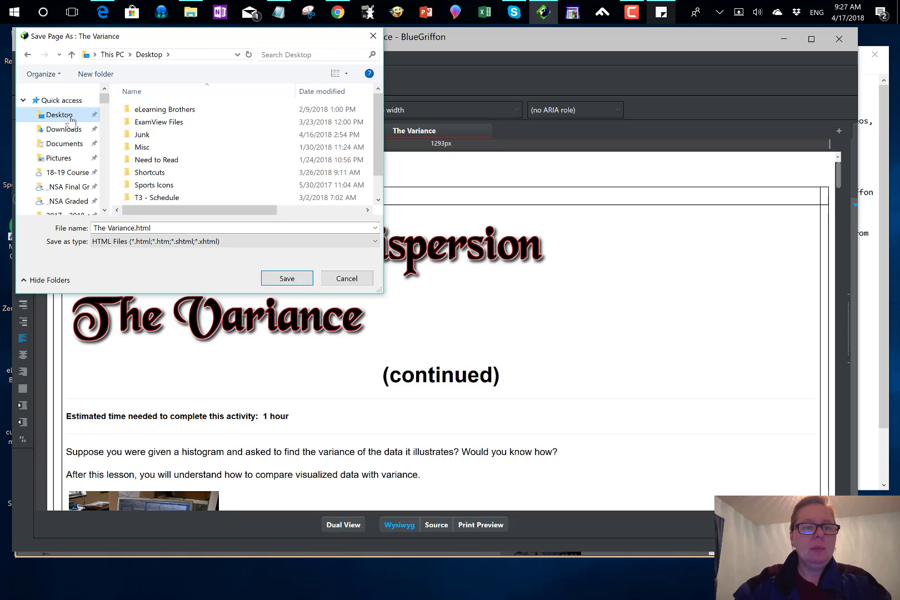
{"action": "double_click", "coordinate": [143, 135]}
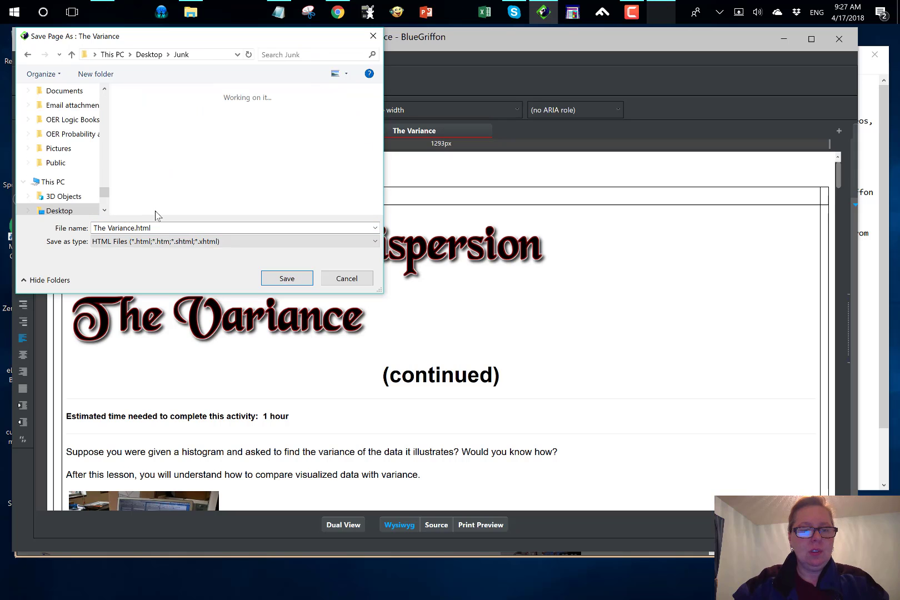
{"action": "left_click", "coordinate": [288, 278]}
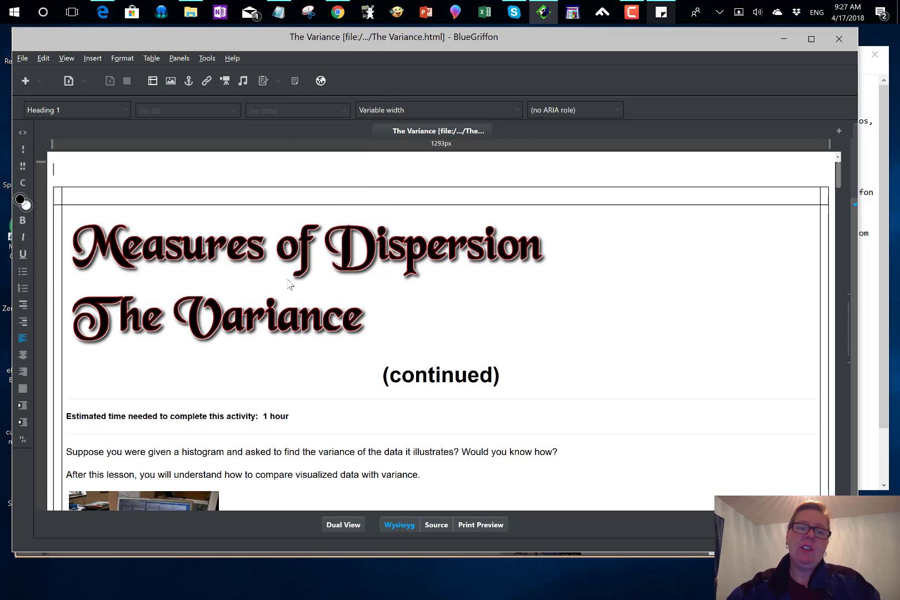
Minimize BlueGriffon, switch to Buzz in Chrome, and close the HTML Prep - Variance page editor to return to the course activities
{"action": "left_click", "coordinate": [784, 39]}
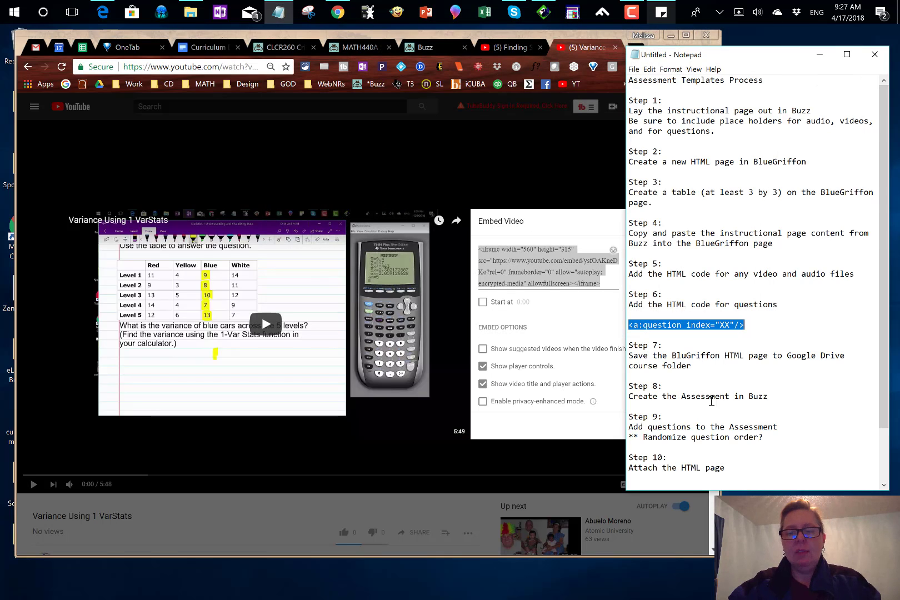
{"action": "left_click", "coordinate": [423, 47]}
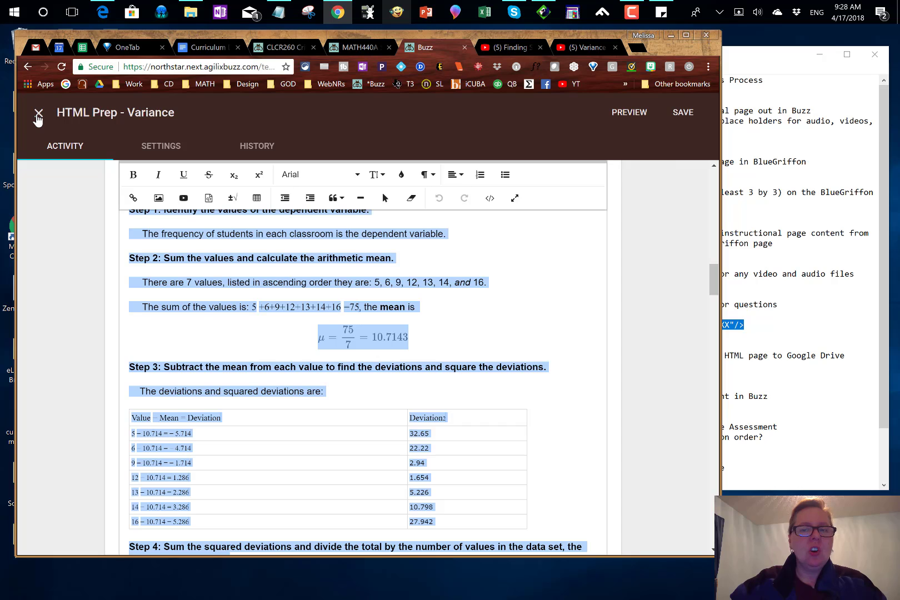
{"action": "left_click", "coordinate": [38, 114]}
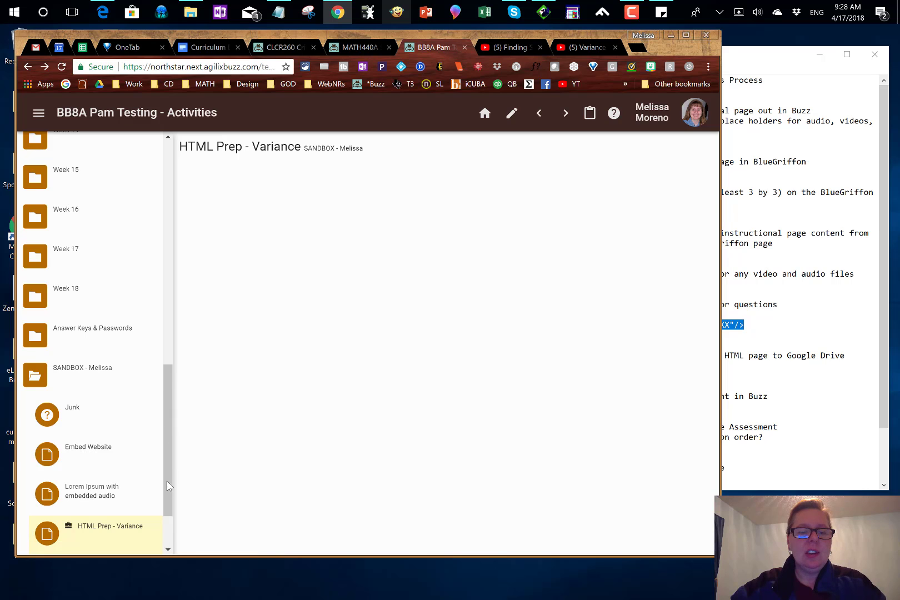
{"action": "left_click_drag", "start_coordinate": [167, 486], "coordinate": [166, 512]}
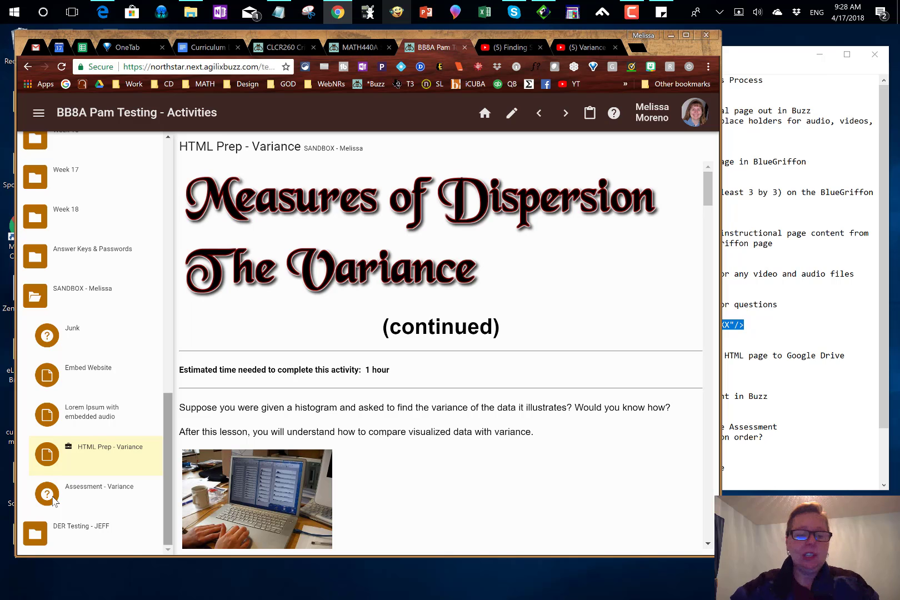
Open the editor of the MATH440A Statistics A 18-19 course and bring the weekly folders of its syllabus into view
{"action": "key", "text": "ctrl+shift+Tab"}
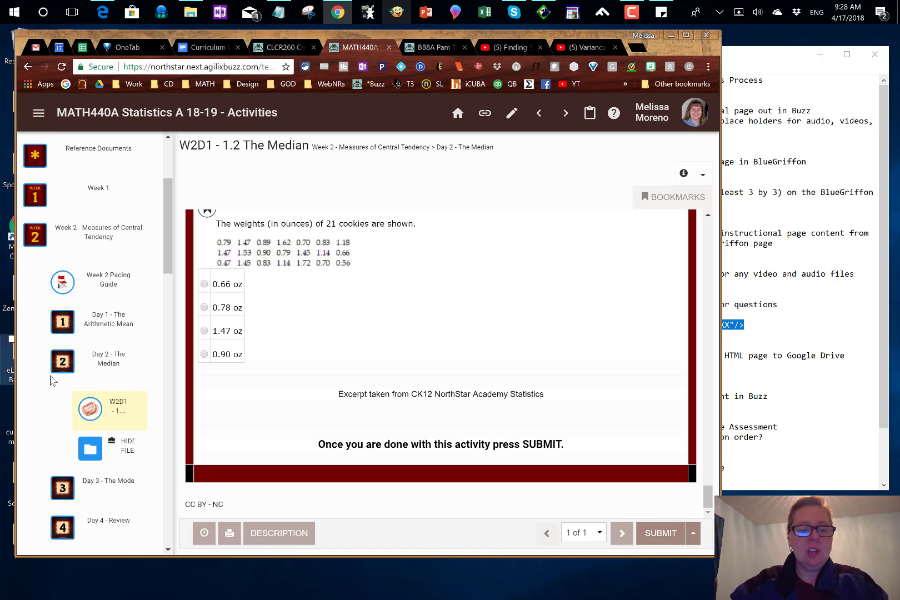
{"action": "left_click", "coordinate": [39, 114]}
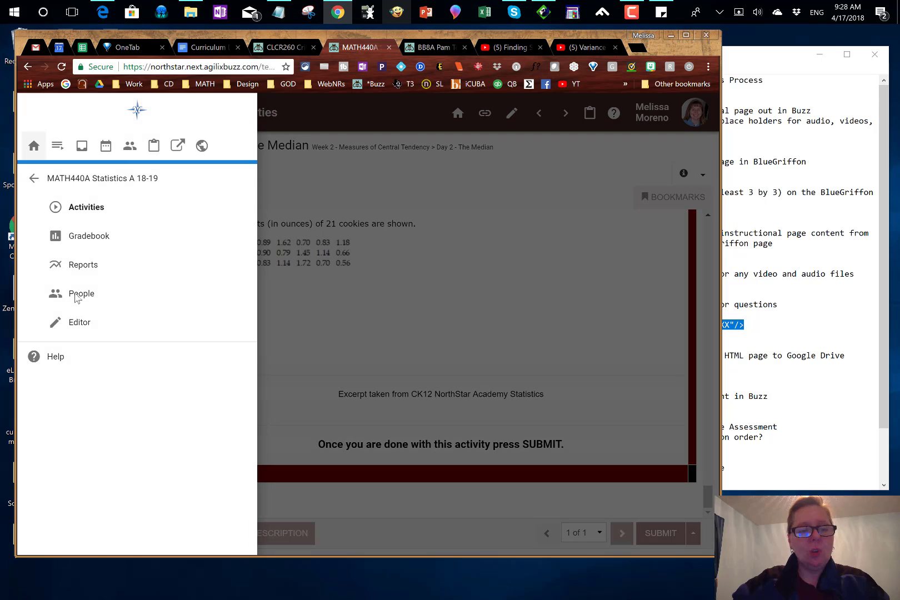
{"action": "left_click", "coordinate": [76, 328]}
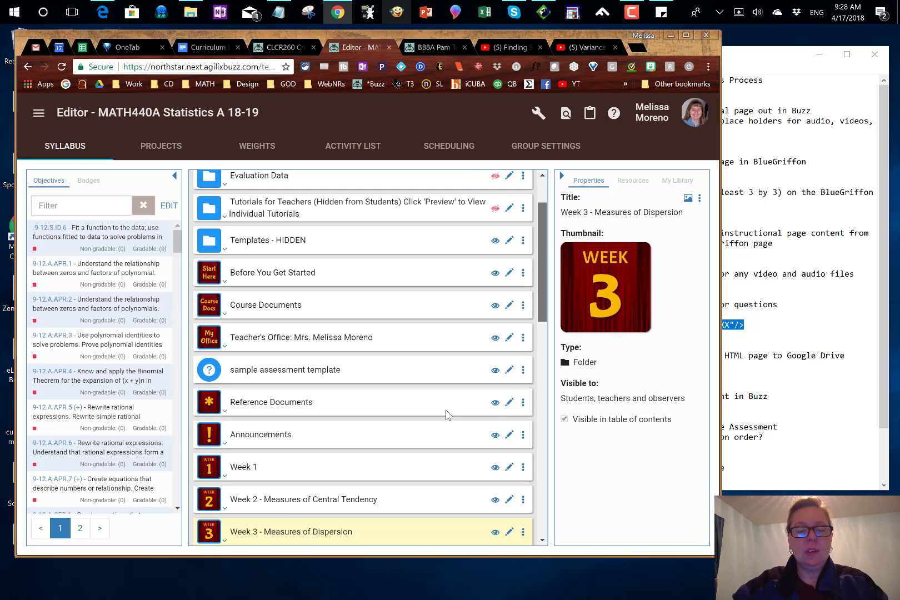
{"action": "scroll", "coordinate": [408, 461], "scroll_direction": "down", "scroll_amount": 4}
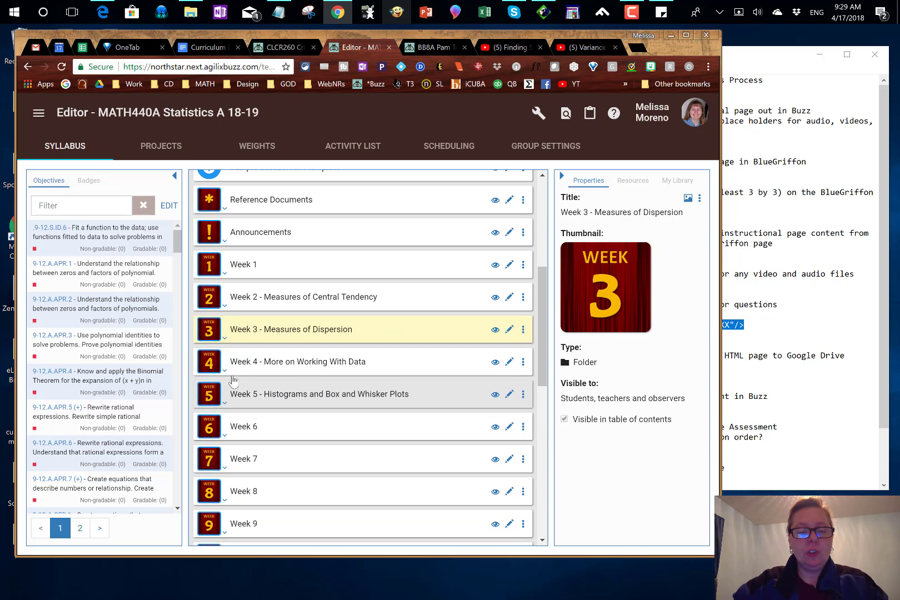
Add a new Assessment to the Week 3 - Measures of Dispersion folder and open its Content section for writing
{"action": "left_click", "coordinate": [224, 339]}
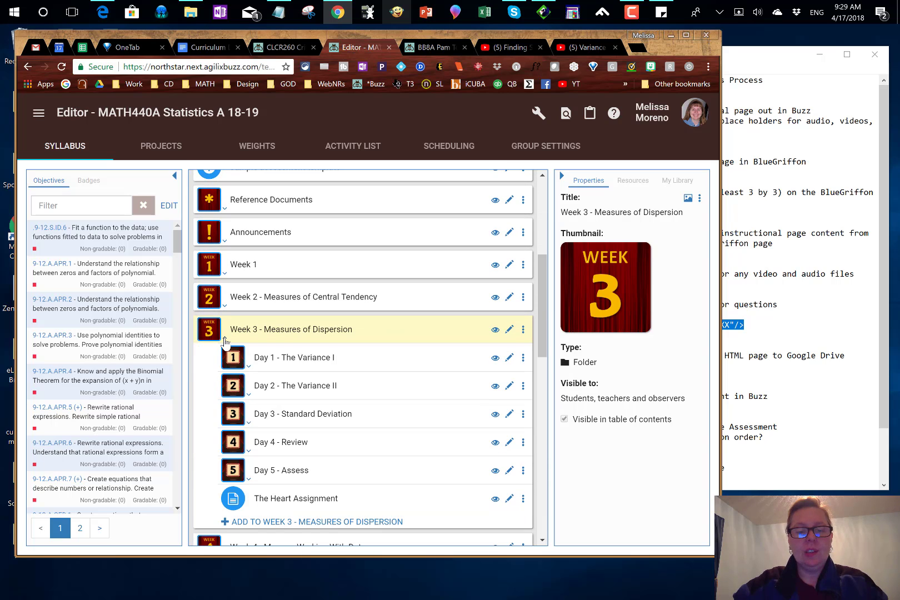
{"action": "left_click", "coordinate": [300, 522]}
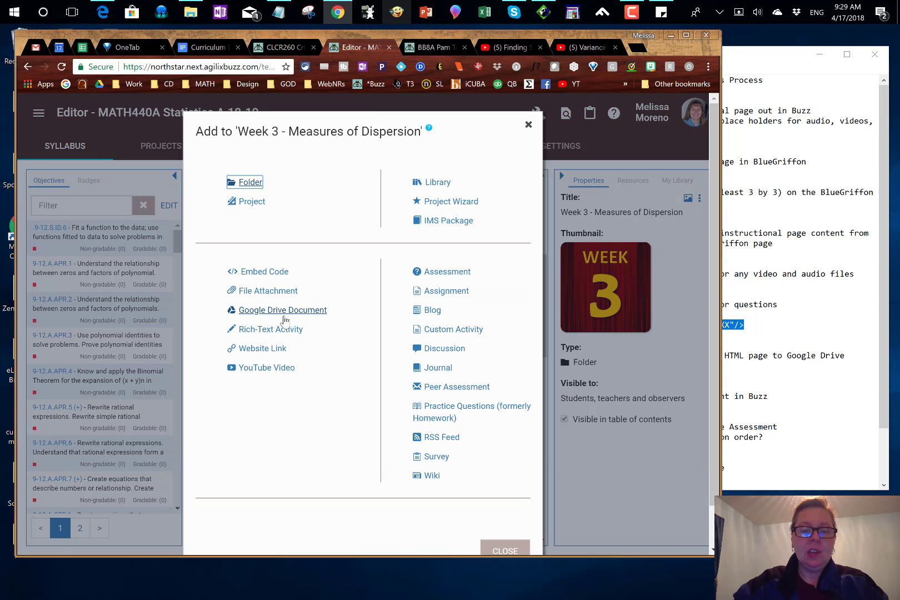
{"action": "left_click", "coordinate": [443, 272]}
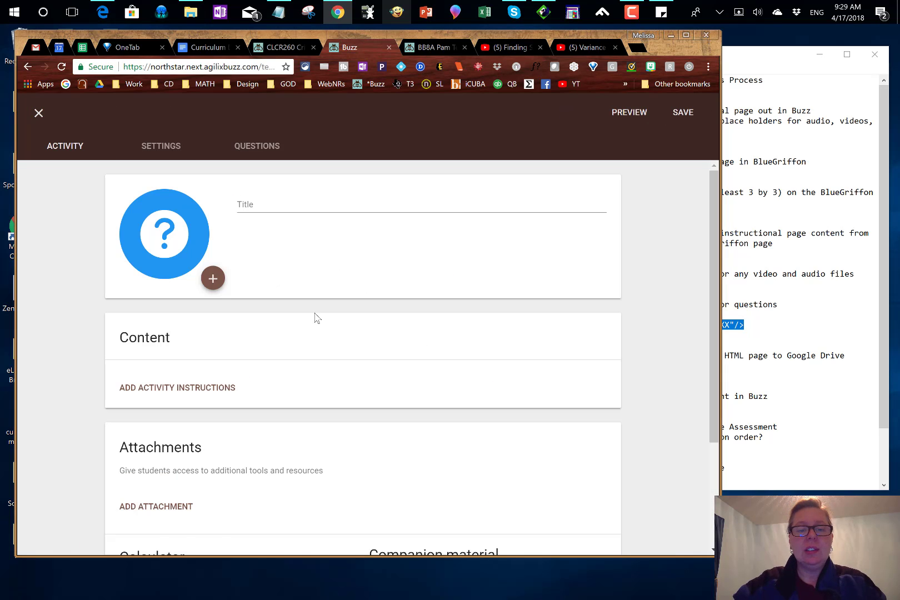
{"action": "left_click", "coordinate": [429, 49]}
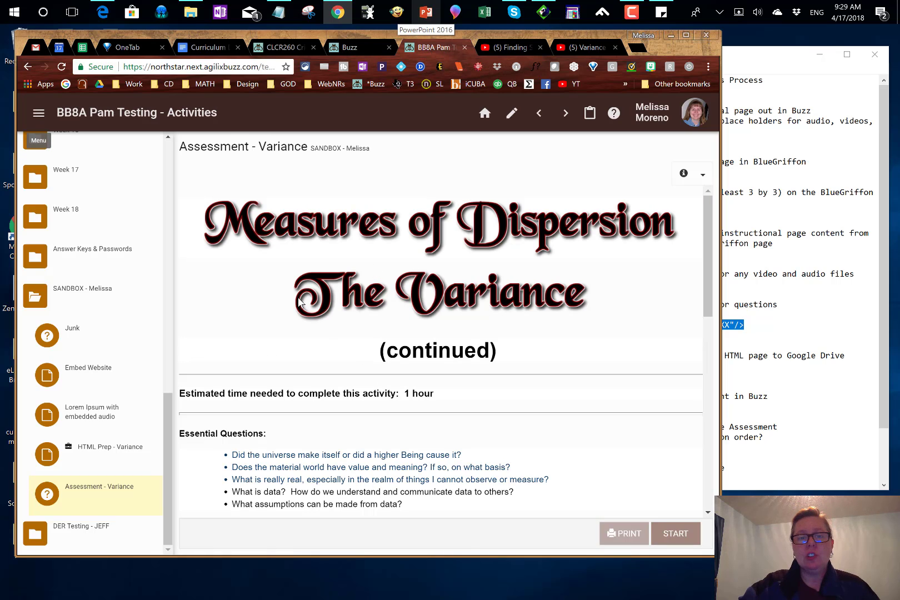
{"action": "left_click", "coordinate": [350, 49]}
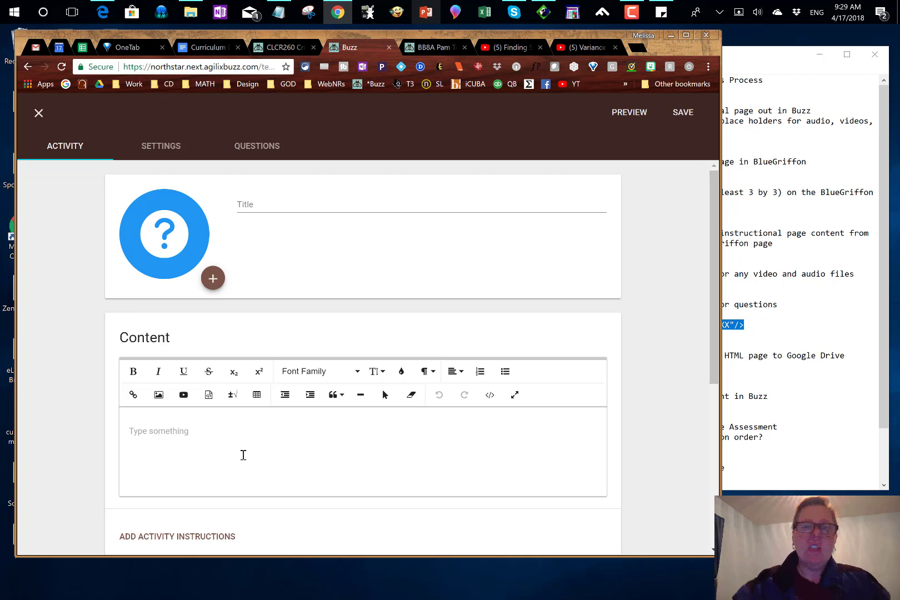
Read through the introduction page of the finished Assessment - Variance activity in the testing course and start the assessment to view its questions
{"action": "left_click", "coordinate": [429, 47]}
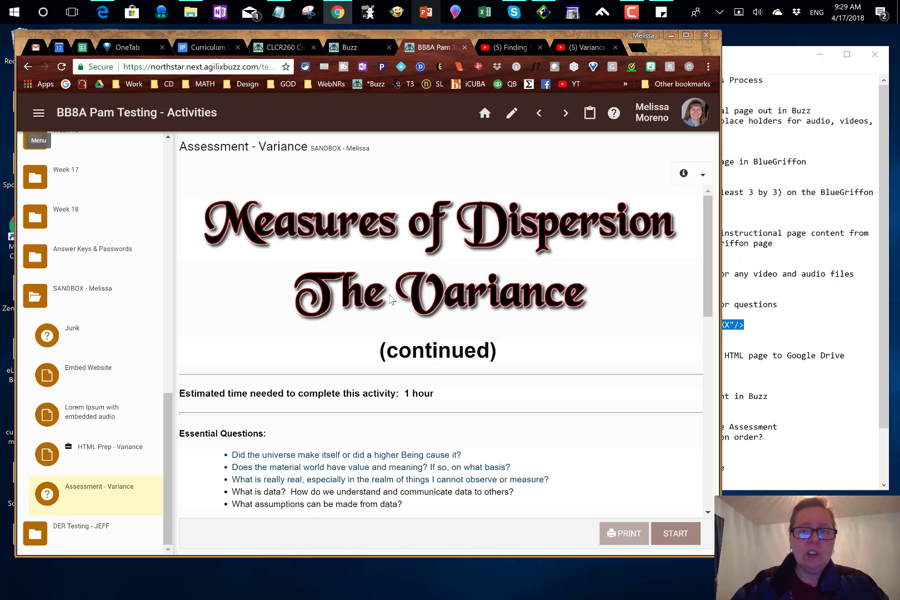
{"action": "scroll", "coordinate": [367, 305], "scroll_direction": "down", "scroll_amount": 1}
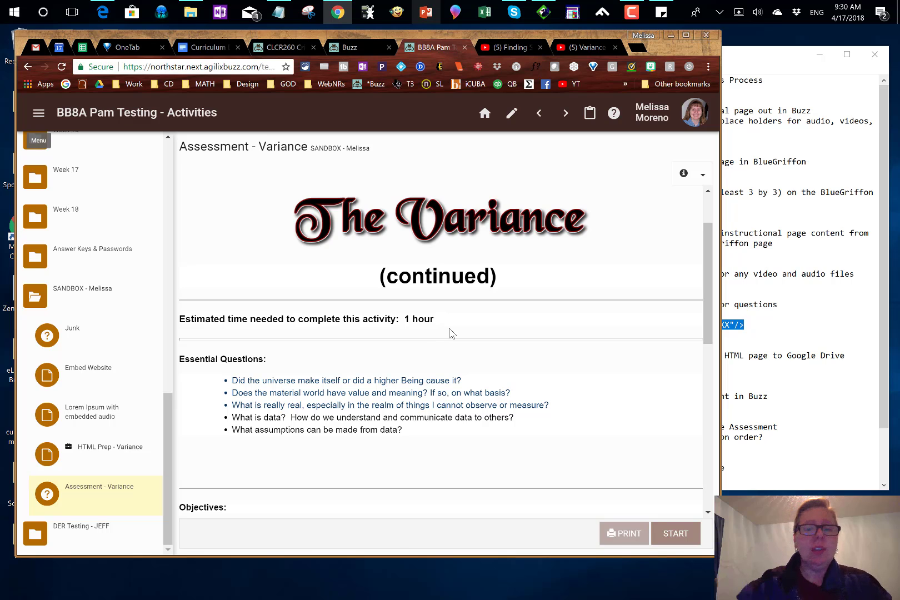
{"action": "scroll", "coordinate": [451, 332], "scroll_direction": "down", "scroll_amount": 1}
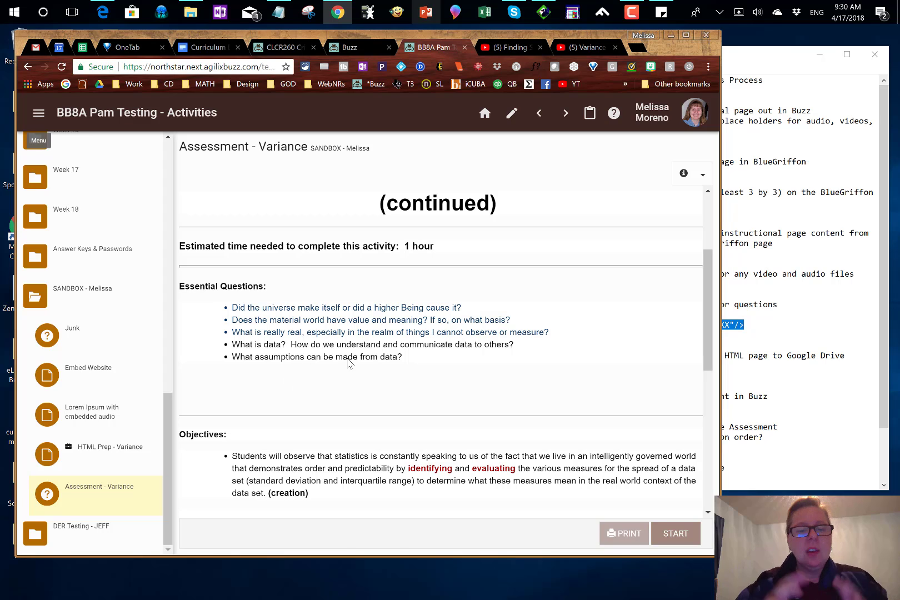
{"action": "scroll", "coordinate": [349, 364], "scroll_direction": "down", "scroll_amount": 2}
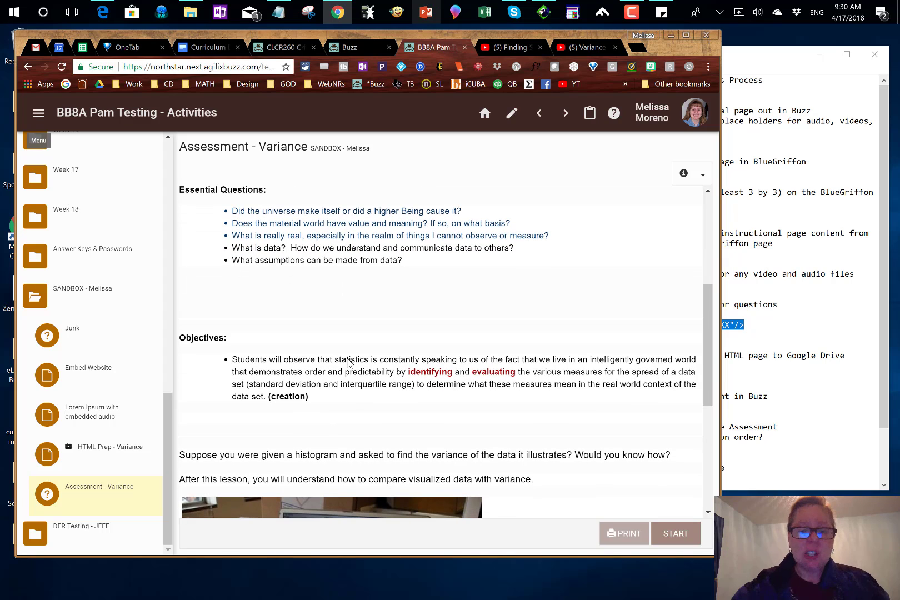
{"action": "scroll", "coordinate": [349, 364], "scroll_direction": "down", "scroll_amount": 1}
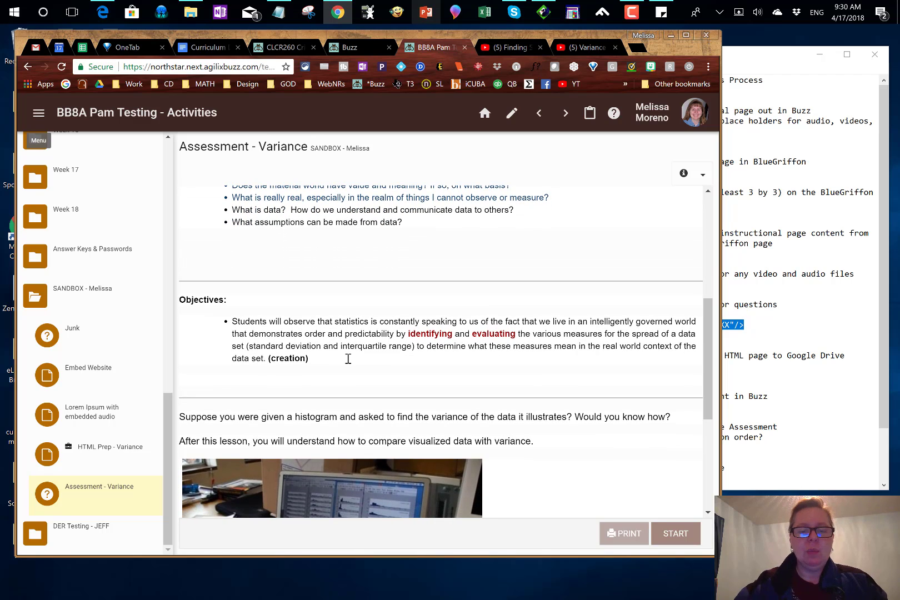
{"action": "scroll", "coordinate": [349, 359], "scroll_direction": "down", "scroll_amount": 1}
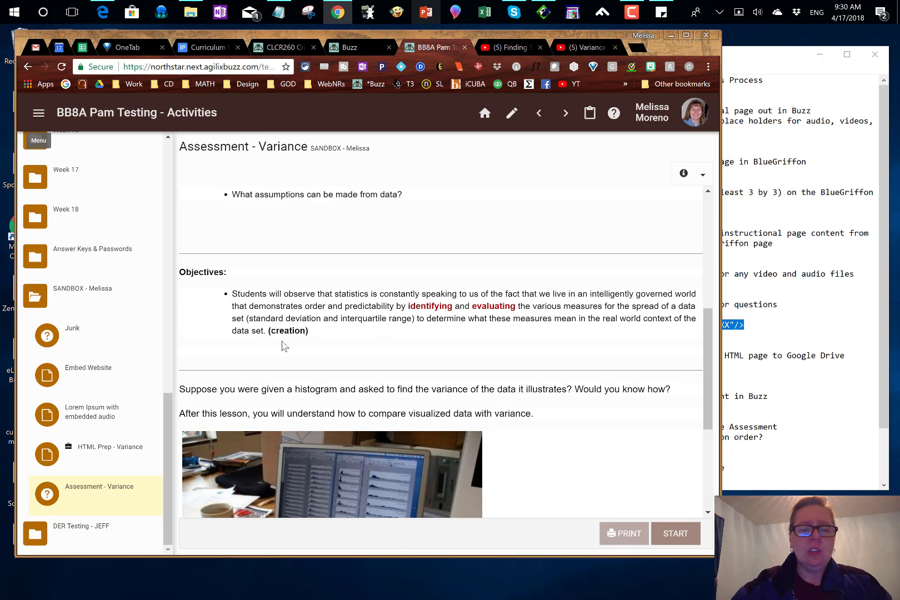
{"action": "scroll", "coordinate": [283, 346], "scroll_direction": "down", "scroll_amount": 3}
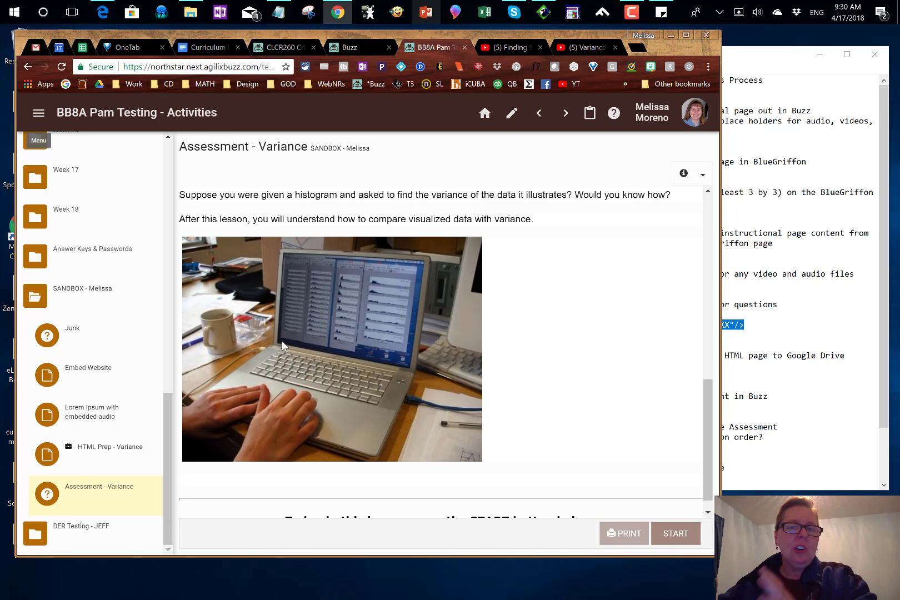
{"action": "scroll", "coordinate": [283, 345], "scroll_direction": "down", "scroll_amount": 1}
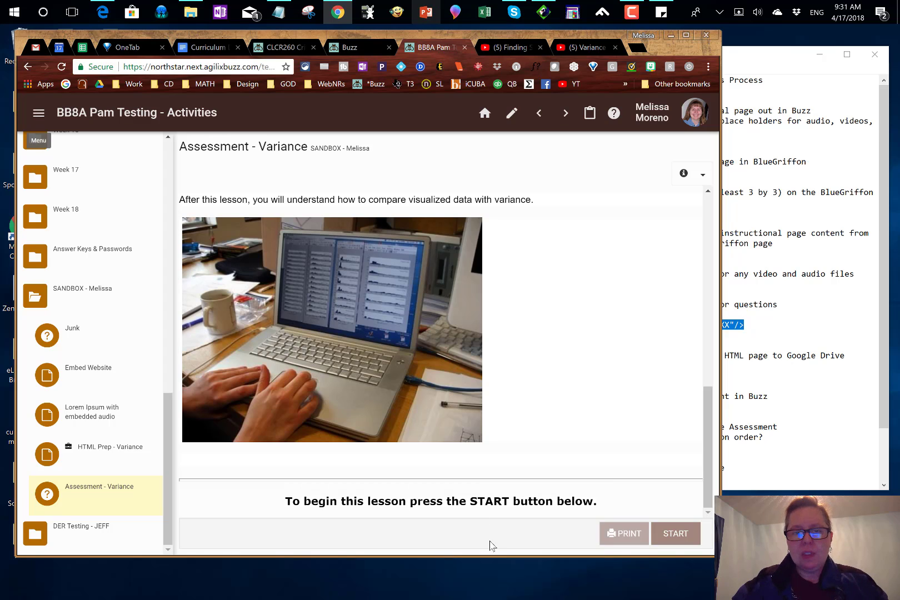
{"action": "left_click", "coordinate": [683, 538]}
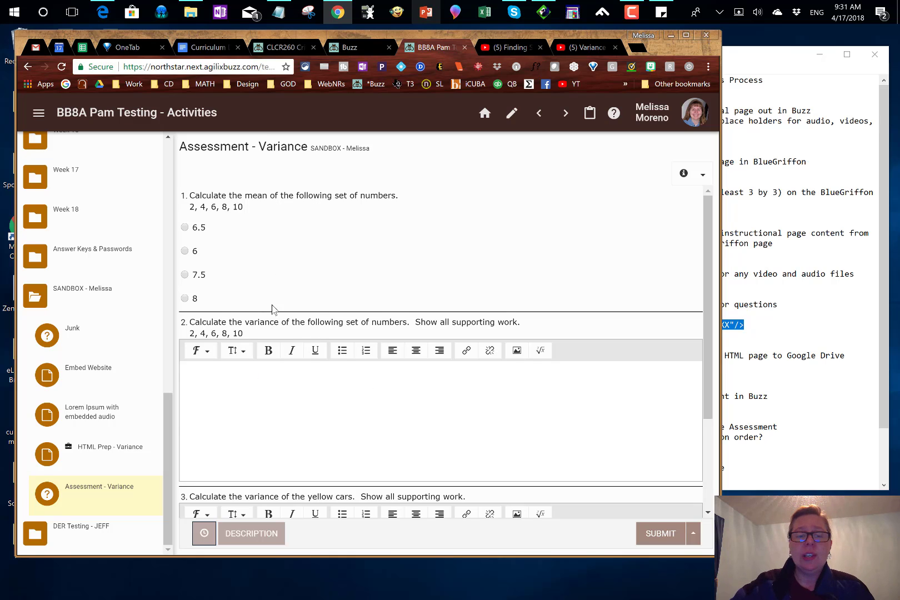
Check Steps 8 and 9 in the Notepad notes and bring up the questions section of the new, untitled assessment
{"action": "left_click", "coordinate": [358, 50]}
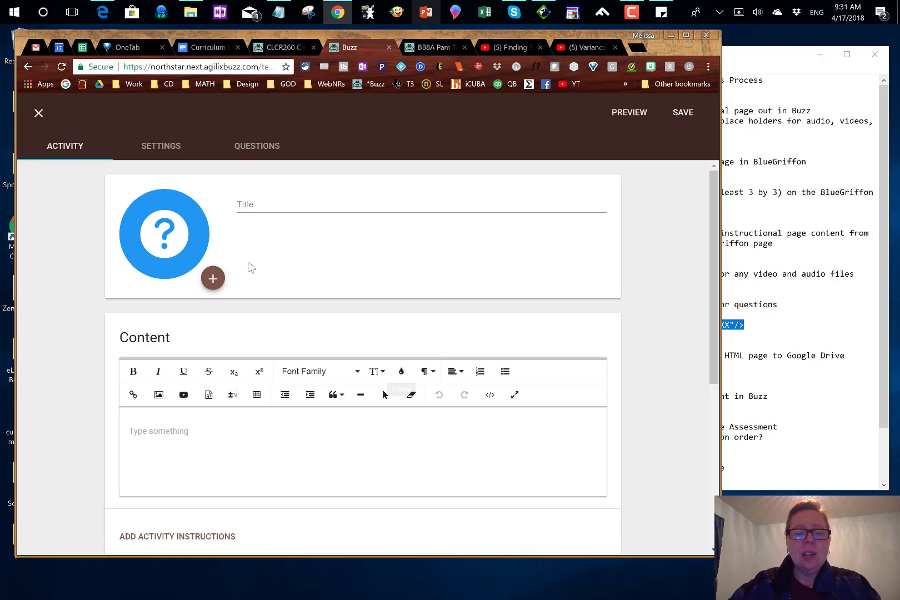
{"action": "left_click", "coordinate": [813, 326]}
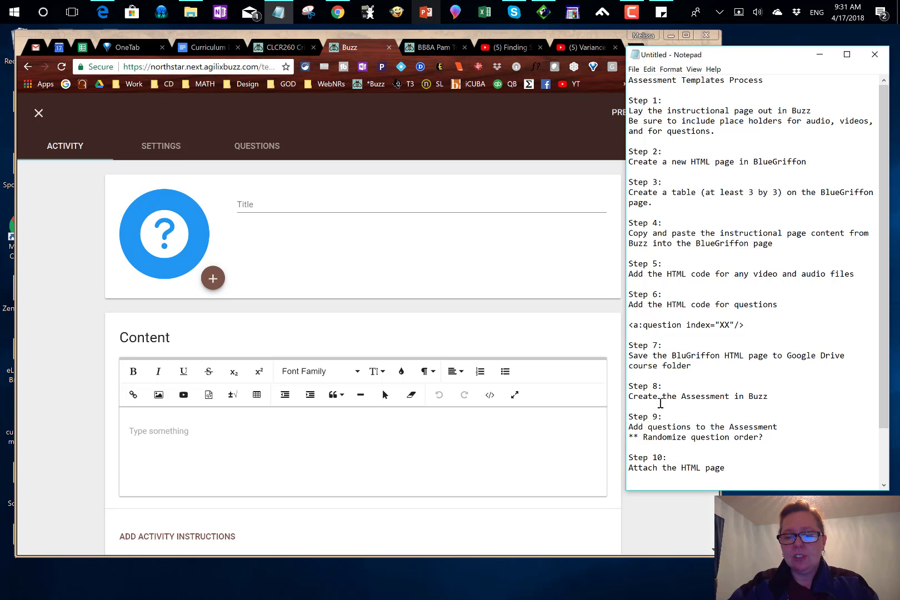
{"action": "left_click", "coordinate": [267, 148]}
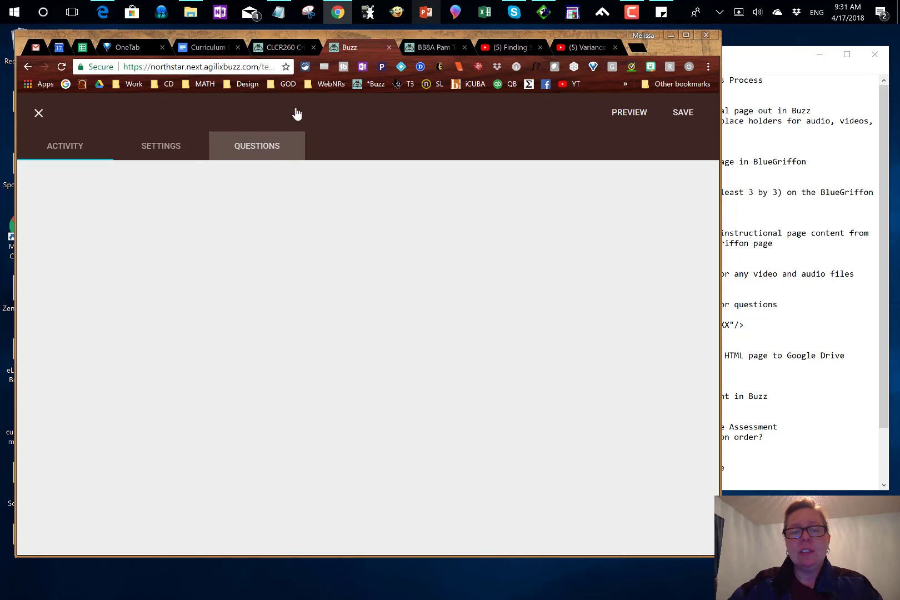
Open the existing Assessment - Variance activity in the editor, look over its content, and display its questions
{"action": "left_click", "coordinate": [434, 50]}
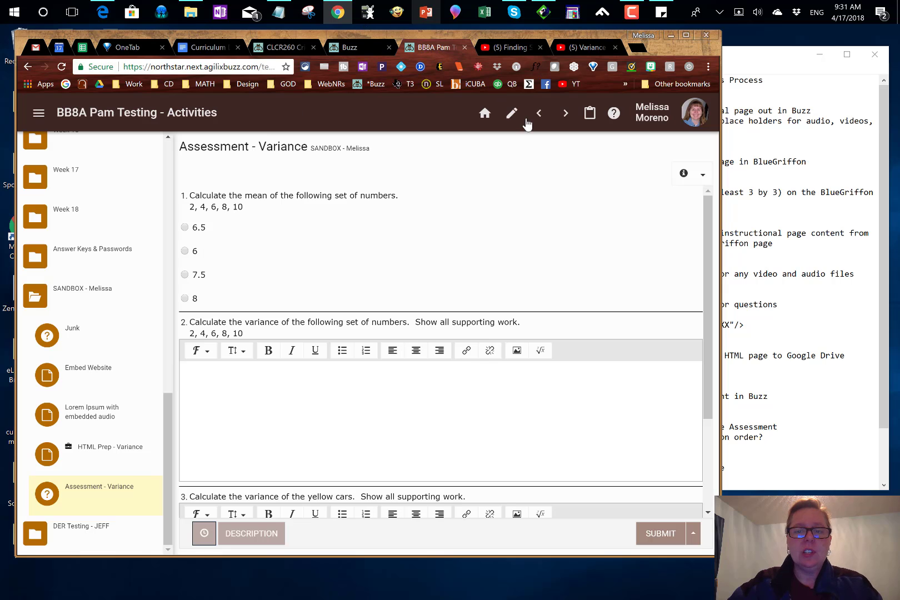
{"action": "left_click", "coordinate": [511, 114]}
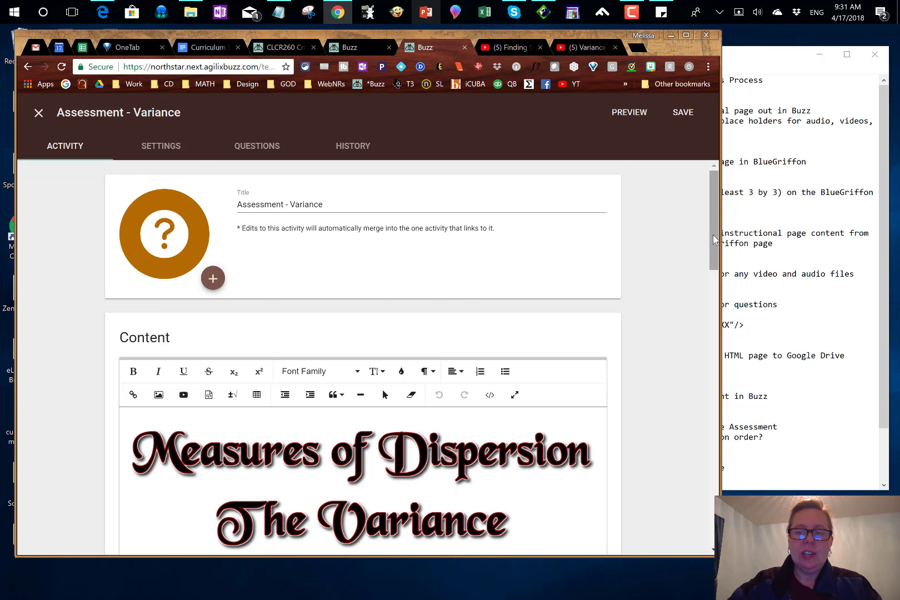
{"action": "scroll", "coordinate": [715, 310], "scroll_direction": "down", "scroll_amount": 2}
{"action": "scroll", "coordinate": [715, 309], "scroll_direction": "down", "scroll_amount": 6}
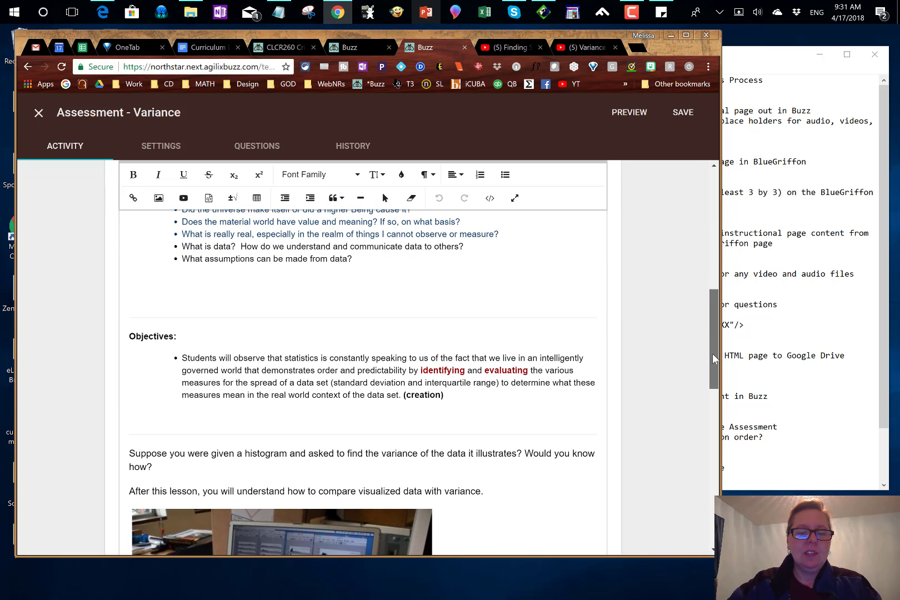
{"action": "scroll", "coordinate": [700, 285], "scroll_direction": "up", "scroll_amount": 2}
{"action": "scroll", "coordinate": [695, 261], "scroll_direction": "up", "scroll_amount": 4}
{"action": "scroll", "coordinate": [255, 149], "scroll_direction": "up", "scroll_amount": 2}
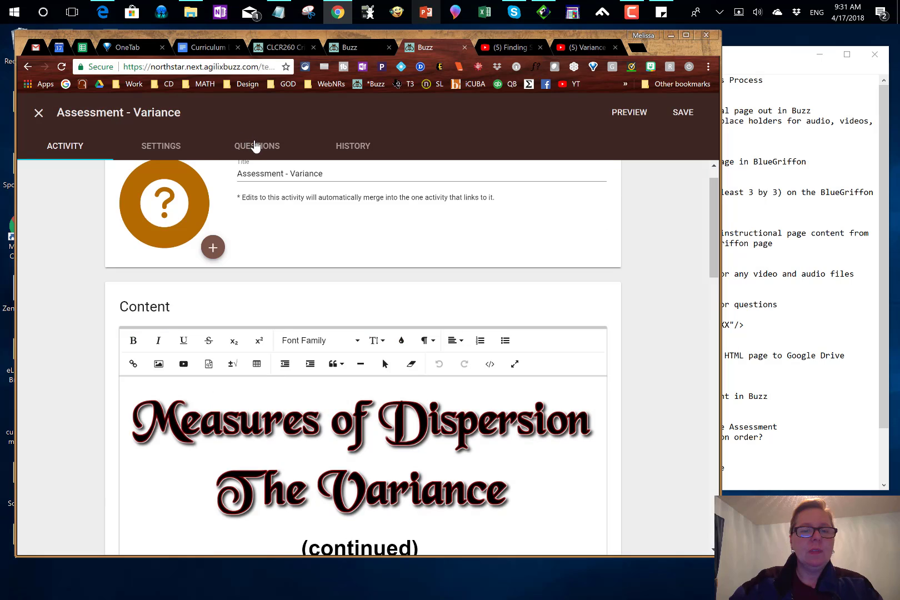
{"action": "left_click", "coordinate": [255, 150]}
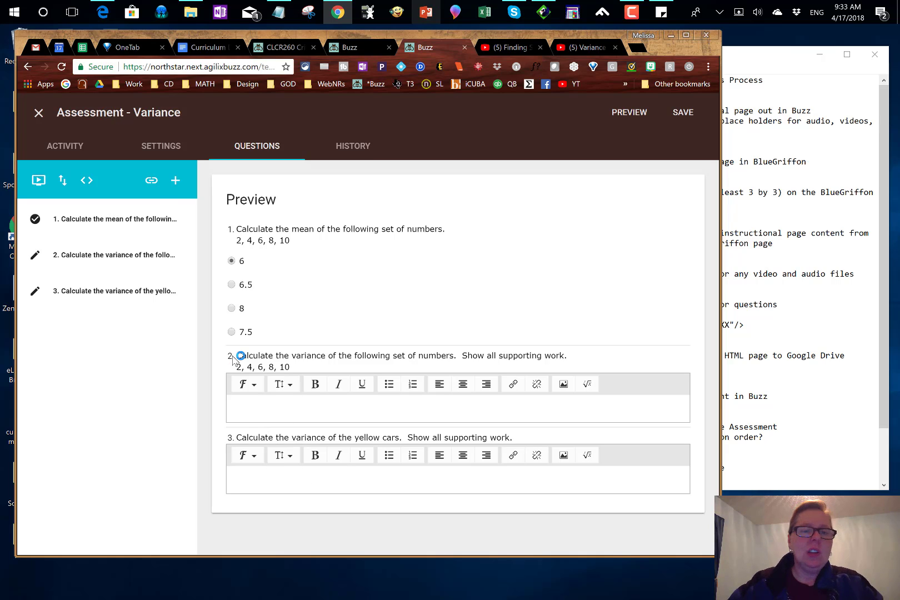
Examine the settings of Assessment - Variance, from activity, gradebook and visibility options through the assessment review options
{"action": "left_click", "coordinate": [161, 151]}
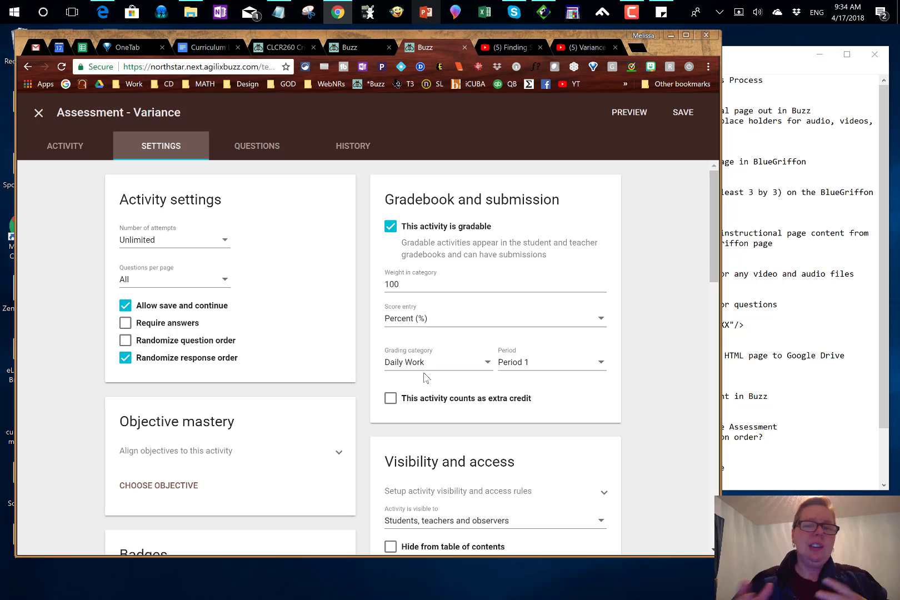
{"action": "scroll", "coordinate": [470, 471], "scroll_direction": "down", "scroll_amount": 3}
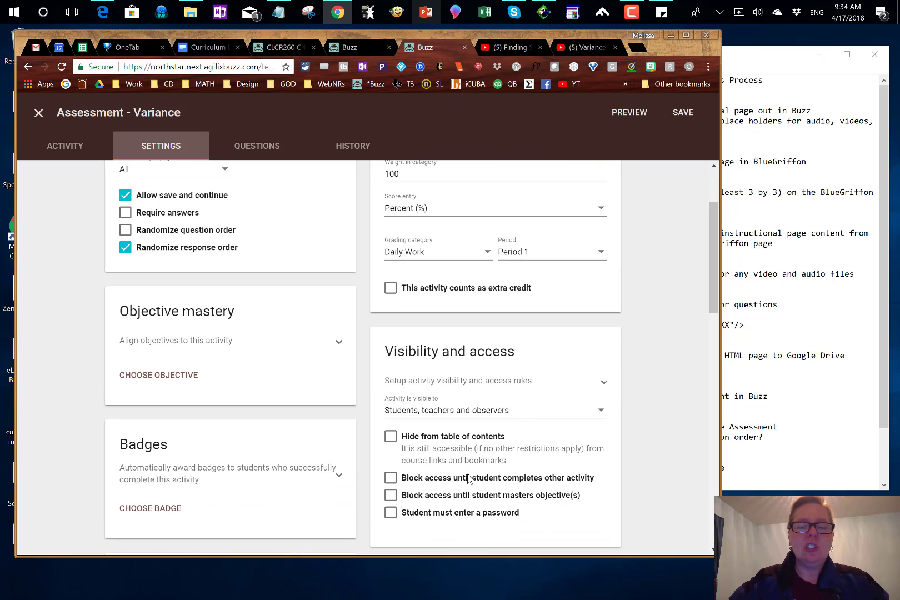
{"action": "scroll", "coordinate": [469, 451], "scroll_direction": "down", "scroll_amount": 1}
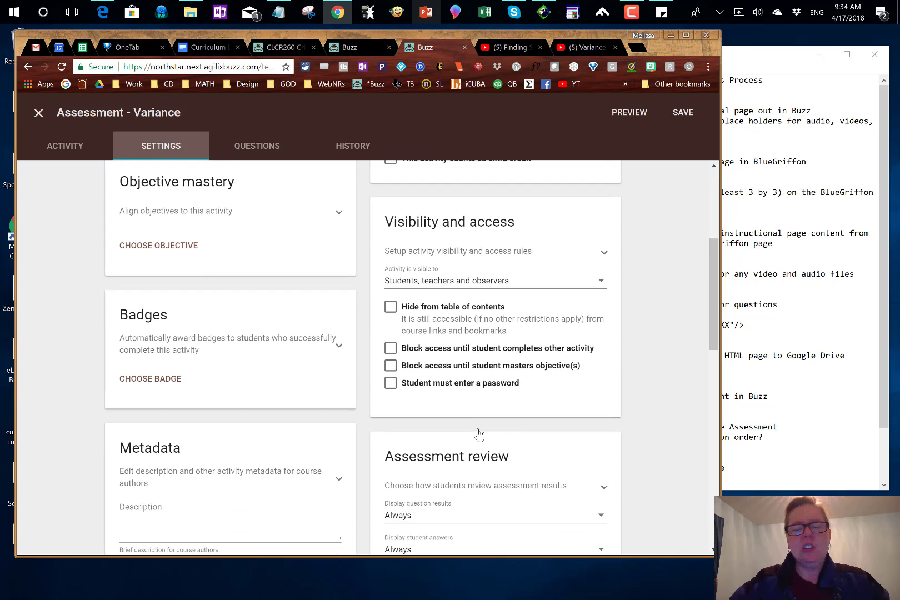
{"action": "scroll", "coordinate": [480, 433], "scroll_direction": "up", "scroll_amount": 1}
{"action": "scroll", "coordinate": [478, 430], "scroll_direction": "down", "scroll_amount": 4}
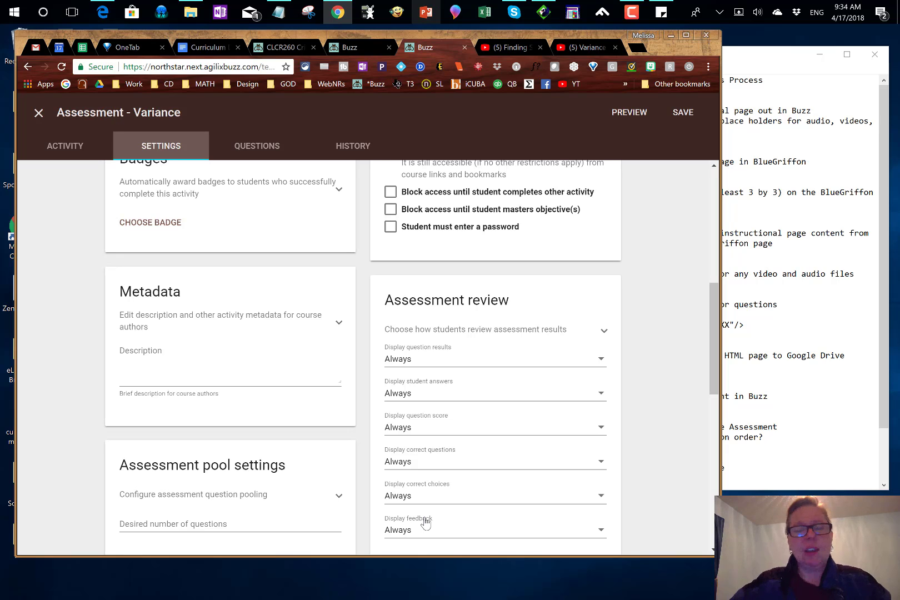
Go over the activity content, settings and questions of Assessment - Variance once more and save the assessment
{"action": "left_click", "coordinate": [65, 147]}
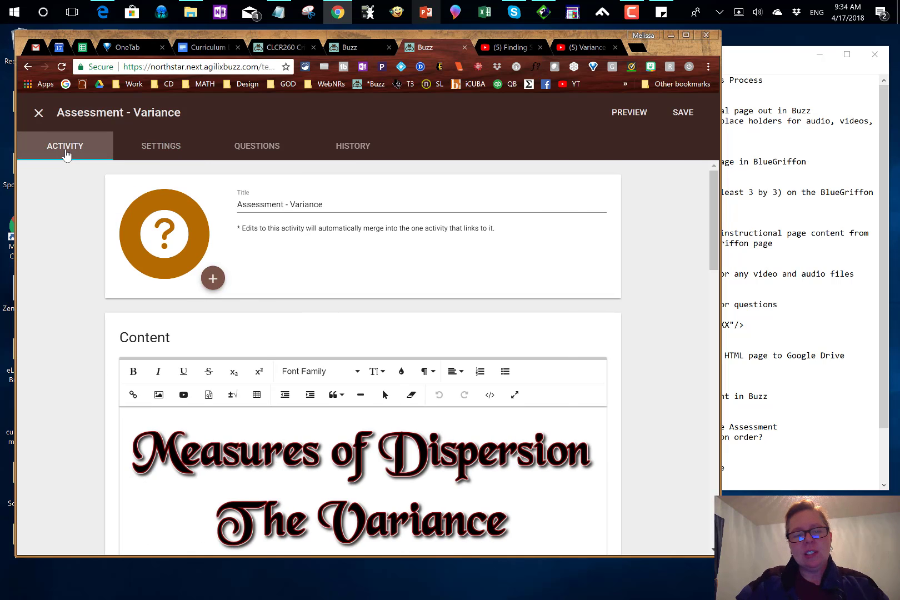
{"action": "left_click", "coordinate": [170, 150]}
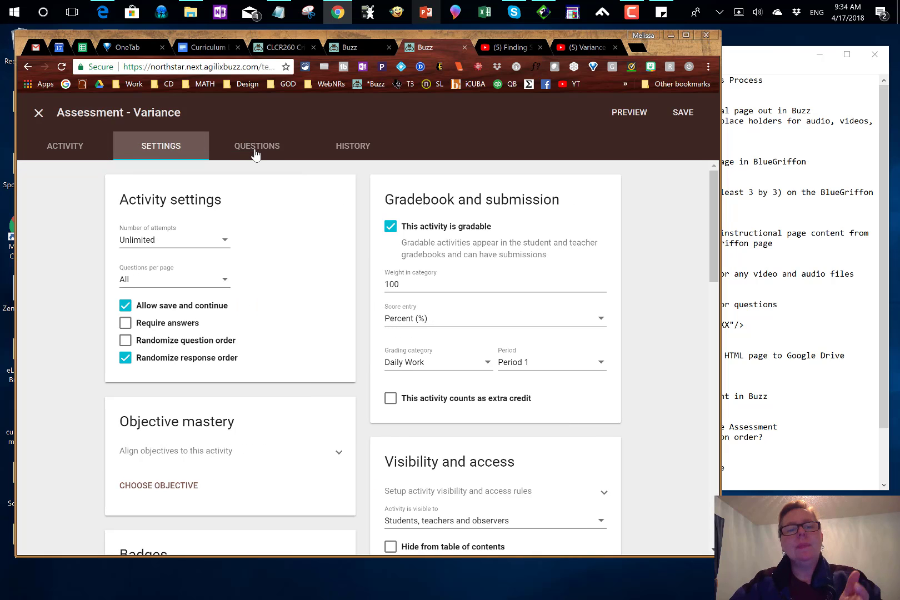
{"action": "left_click", "coordinate": [255, 150]}
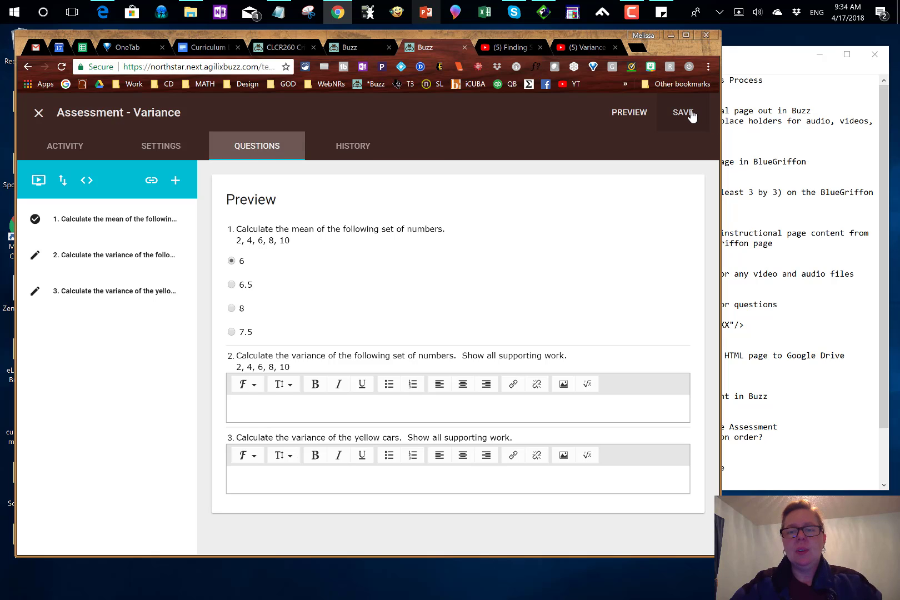
{"action": "left_click", "coordinate": [686, 116]}
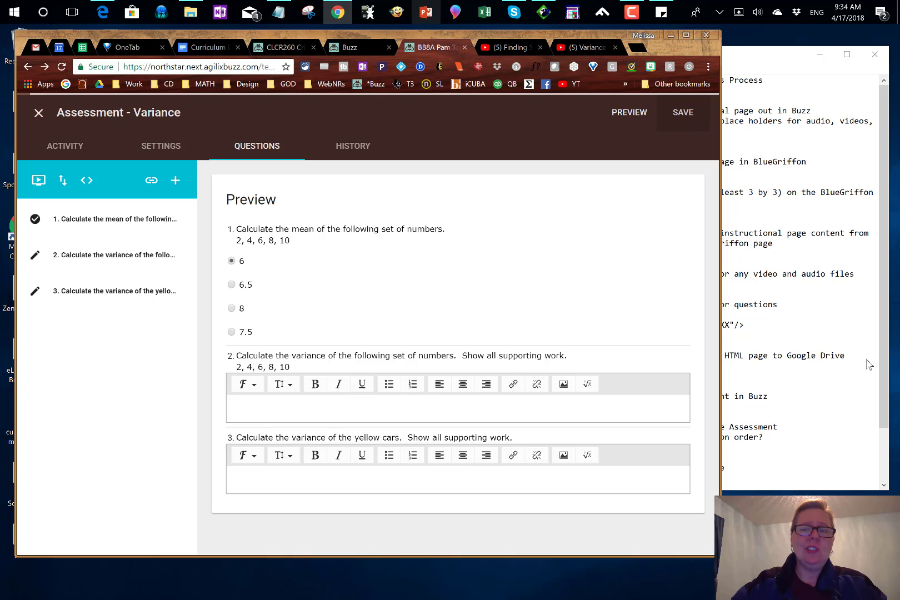
Check the remaining steps in the Notepad notes and reopen Assessment - Variance for editing at its settings
{"action": "left_click", "coordinate": [827, 377]}
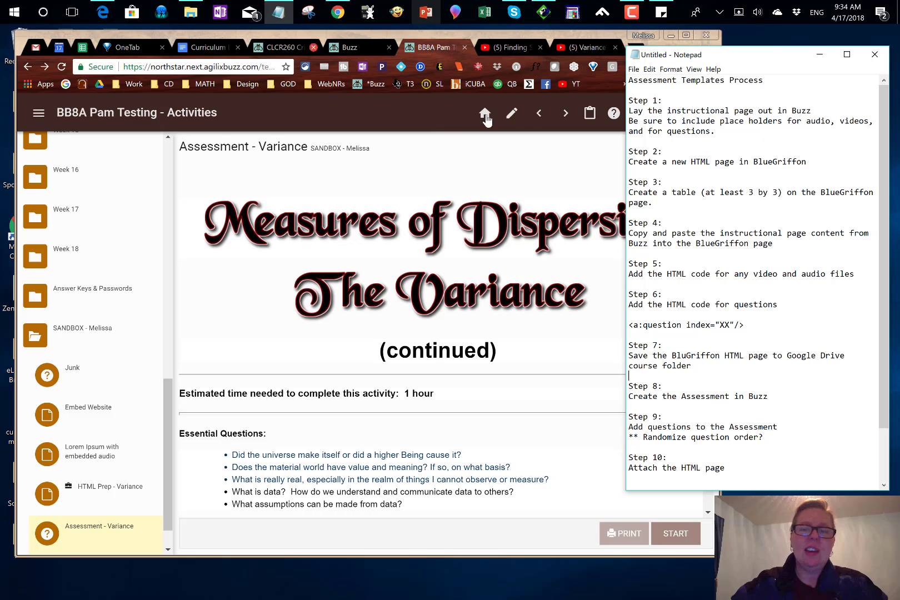
{"action": "left_click", "coordinate": [510, 118]}
{"action": "left_click", "coordinate": [511, 120]}
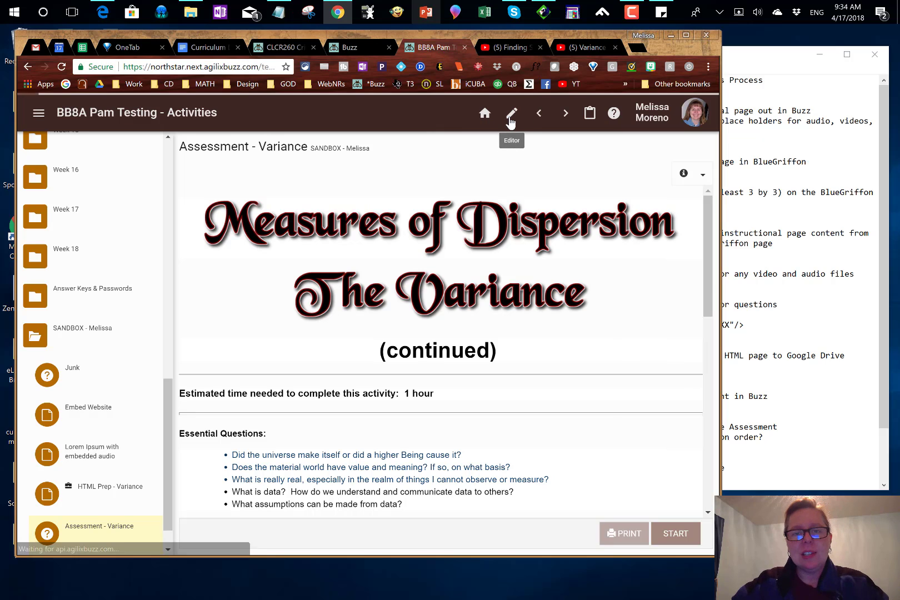
{"action": "scroll", "coordinate": [378, 408], "scroll_direction": "down", "scroll_amount": 7}
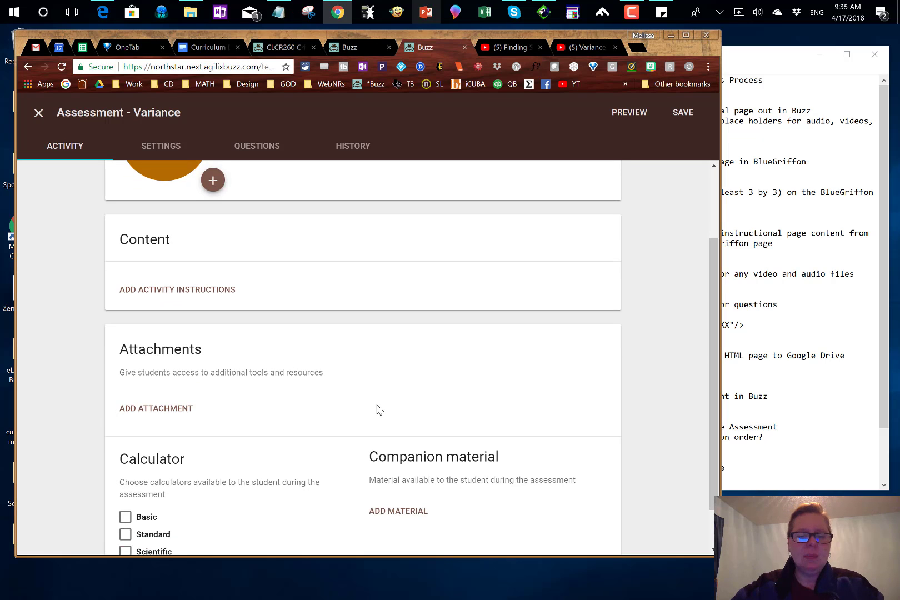
{"action": "scroll", "coordinate": [377, 405], "scroll_direction": "down", "scroll_amount": 3}
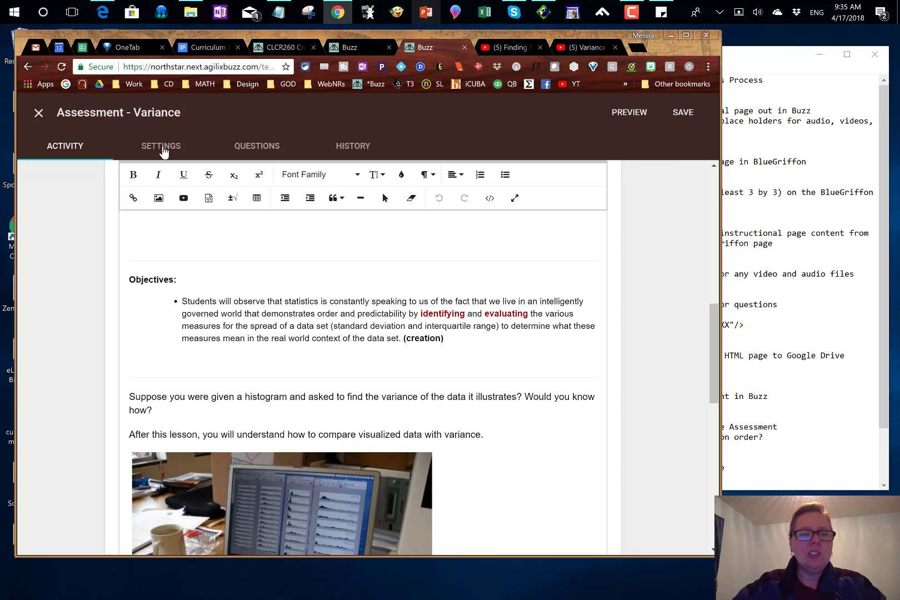
{"action": "left_click", "coordinate": [162, 148]}
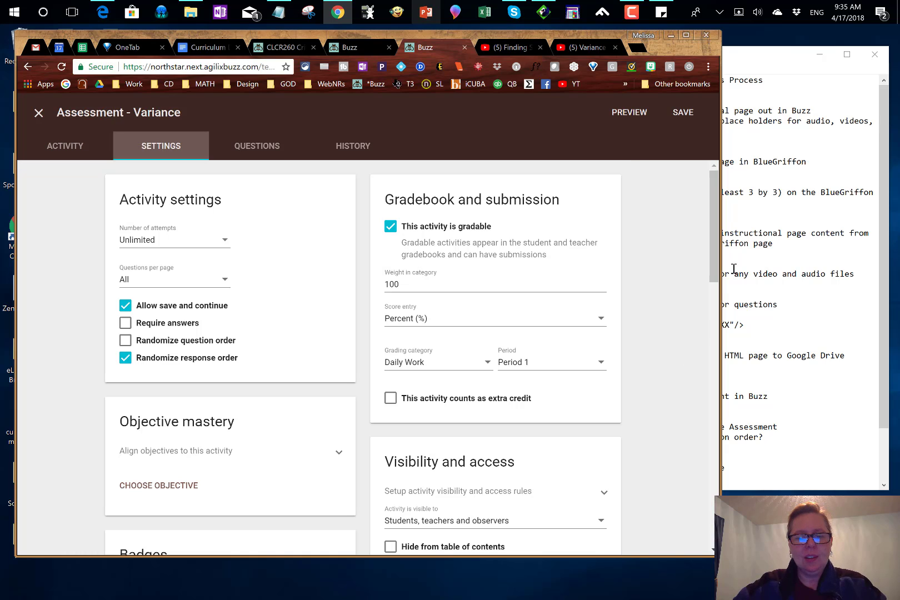
Choose The Variance.html from the Junk folder as the exam template upload in the advanced assessment options
{"action": "scroll", "coordinate": [717, 229], "scroll_direction": "down", "scroll_amount": 6}
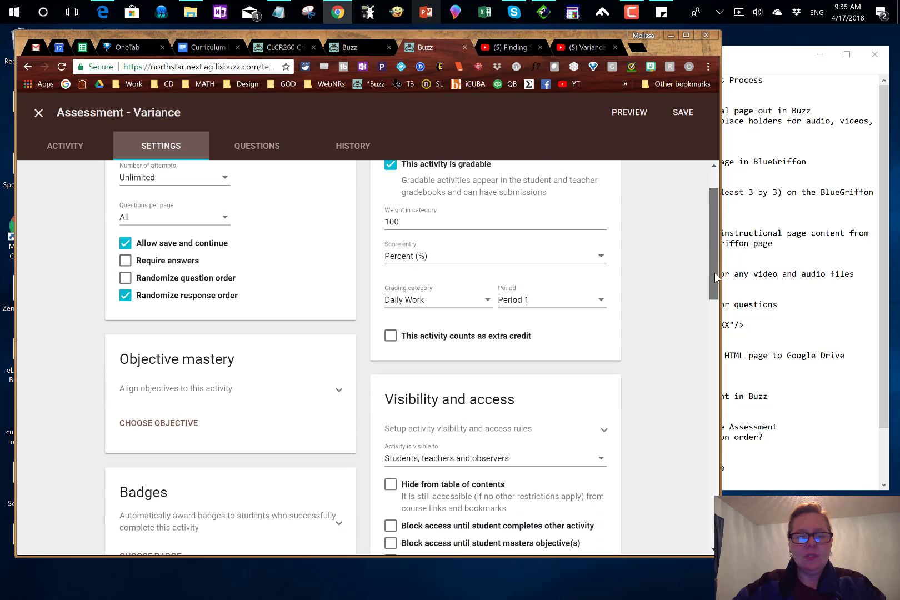
{"action": "scroll", "coordinate": [715, 356], "scroll_direction": "down", "scroll_amount": 3}
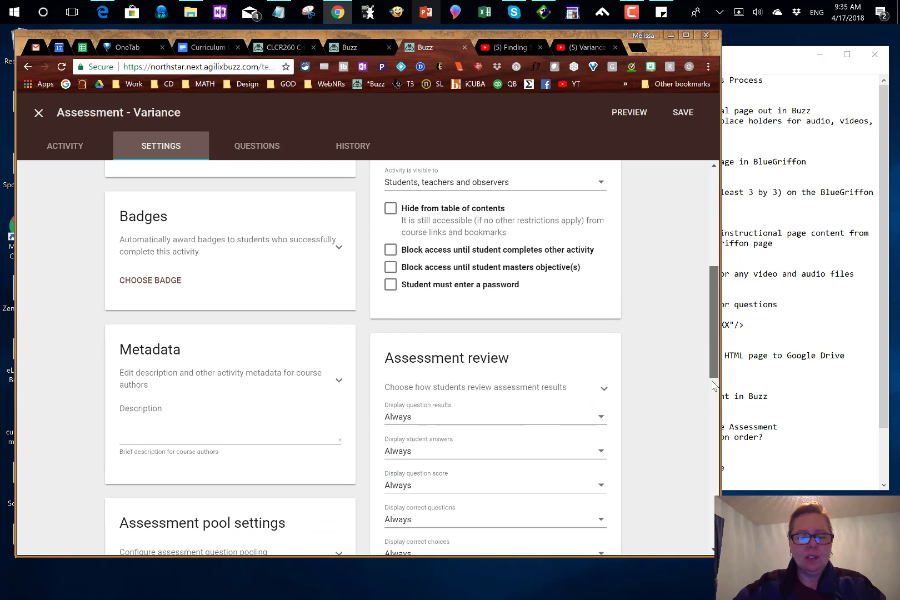
{"action": "scroll", "coordinate": [714, 439], "scroll_direction": "down", "scroll_amount": 3}
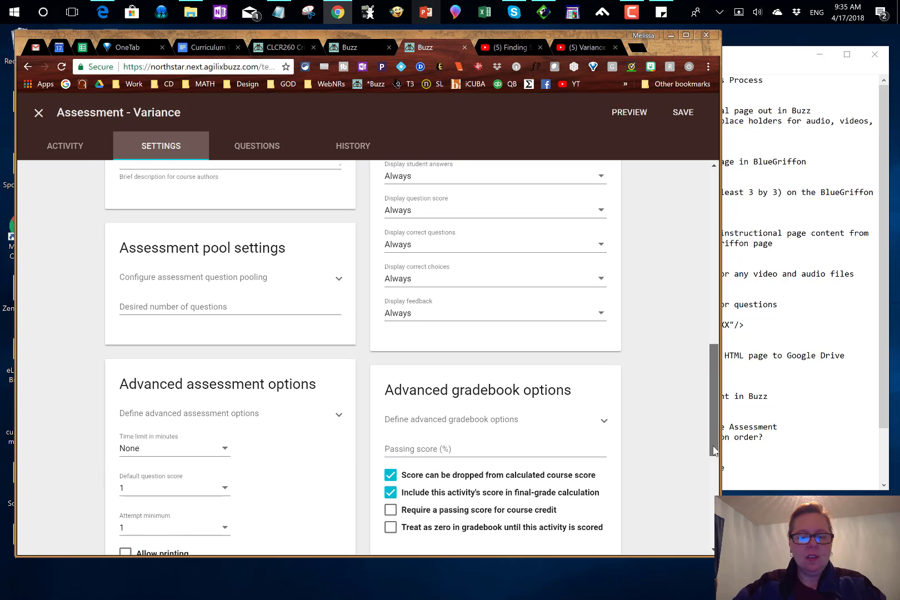
{"action": "scroll", "coordinate": [717, 493], "scroll_direction": "down", "scroll_amount": 2}
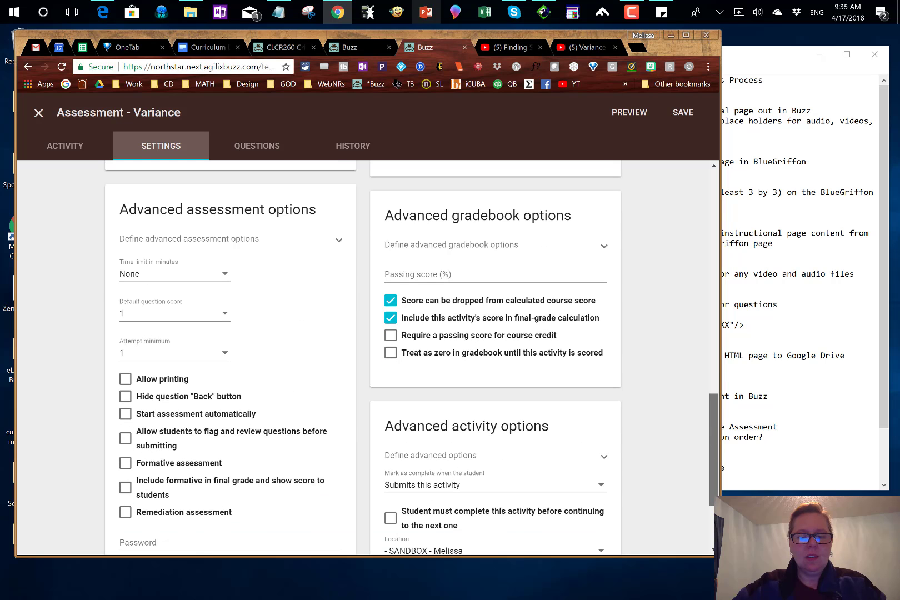
{"action": "scroll", "coordinate": [601, 484], "scroll_direction": "down", "scroll_amount": 2}
{"action": "scroll", "coordinate": [697, 458], "scroll_direction": "up", "scroll_amount": 1}
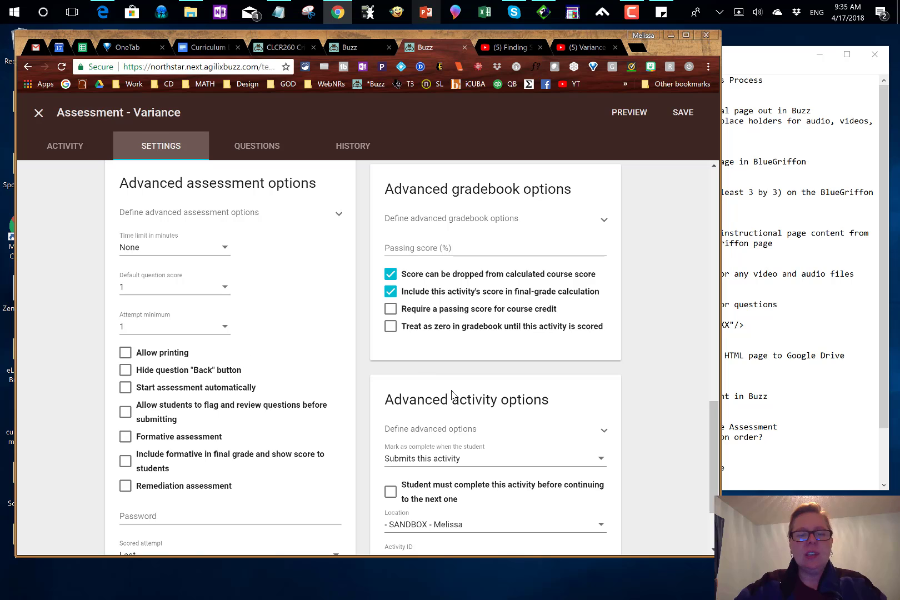
{"action": "scroll", "coordinate": [718, 433], "scroll_direction": "down", "scroll_amount": 3}
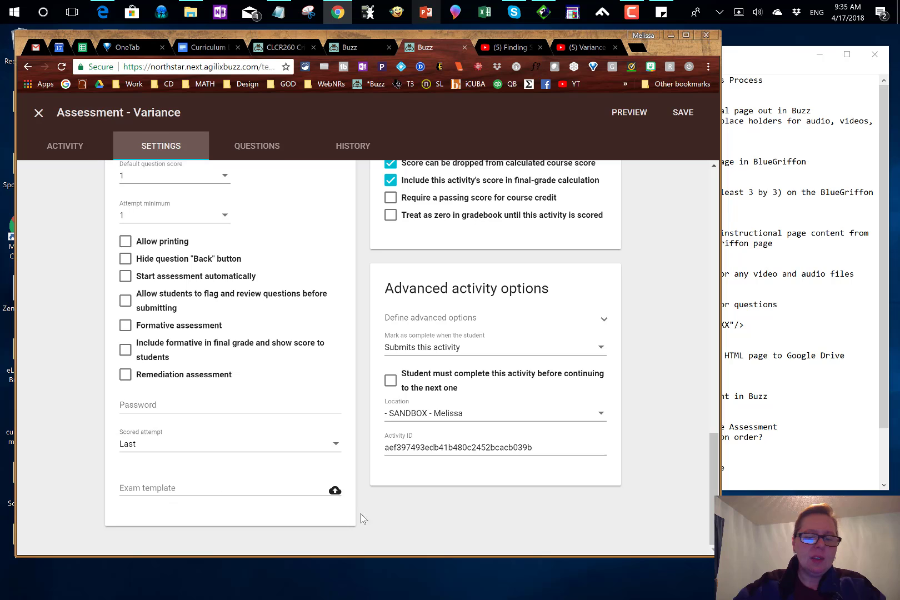
{"action": "left_click", "coordinate": [335, 492]}
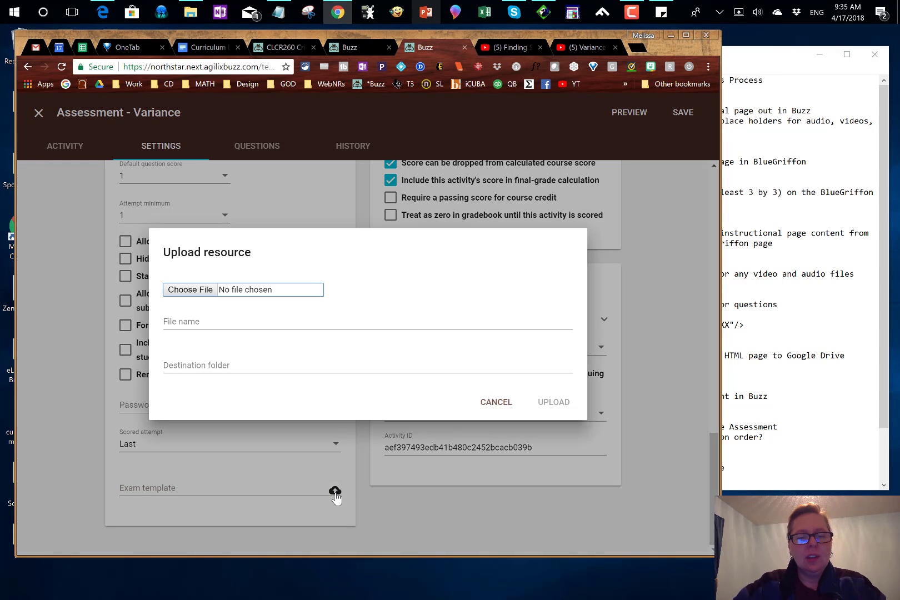
{"action": "left_click", "coordinate": [186, 290]}
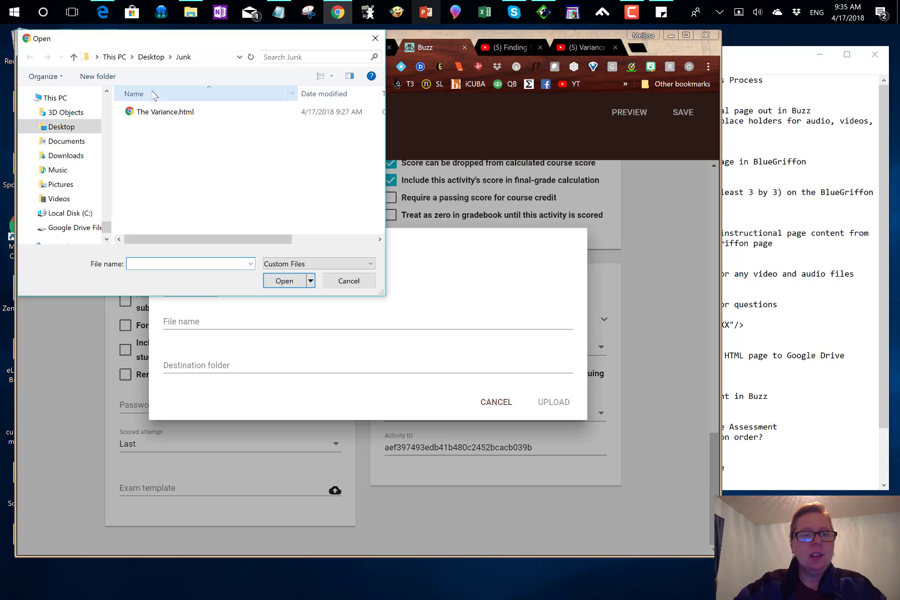
{"action": "left_click", "coordinate": [151, 113]}
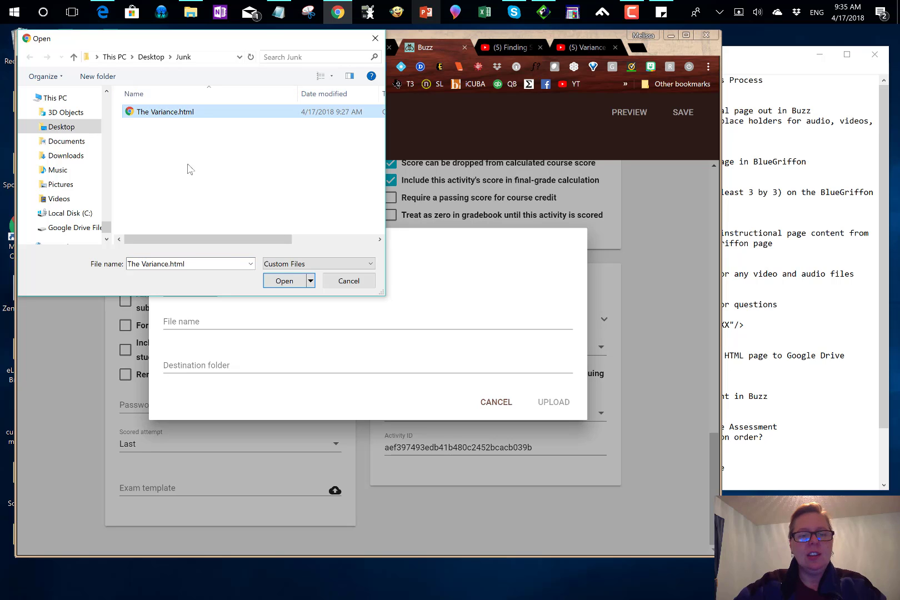
{"action": "left_click", "coordinate": [283, 281]}
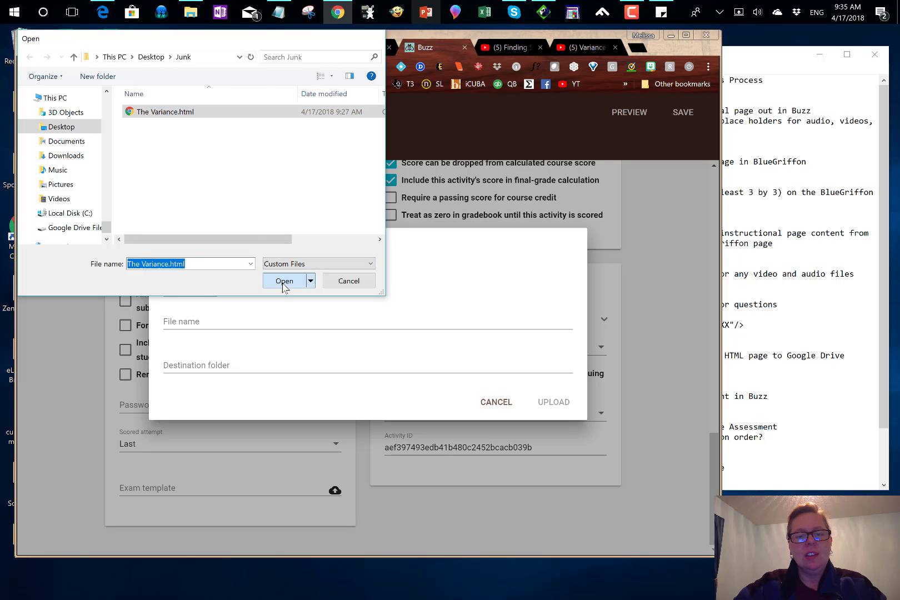
Set the destination folder to Assessment Templates and upload the HTML file as the exam template
{"action": "left_click", "coordinate": [216, 367]}
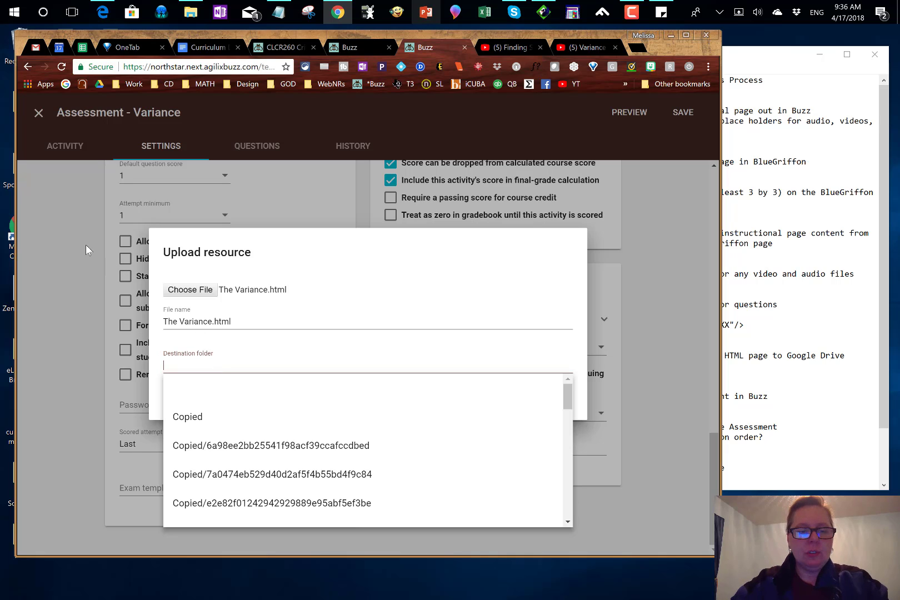
{"action": "type", "text": "Asses"}
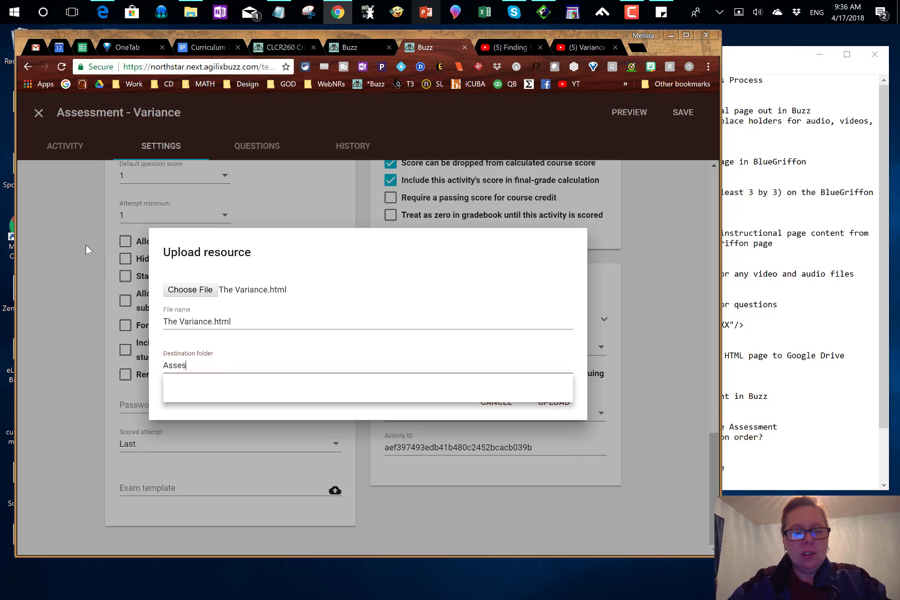
{"action": "type", "text": "sment"}
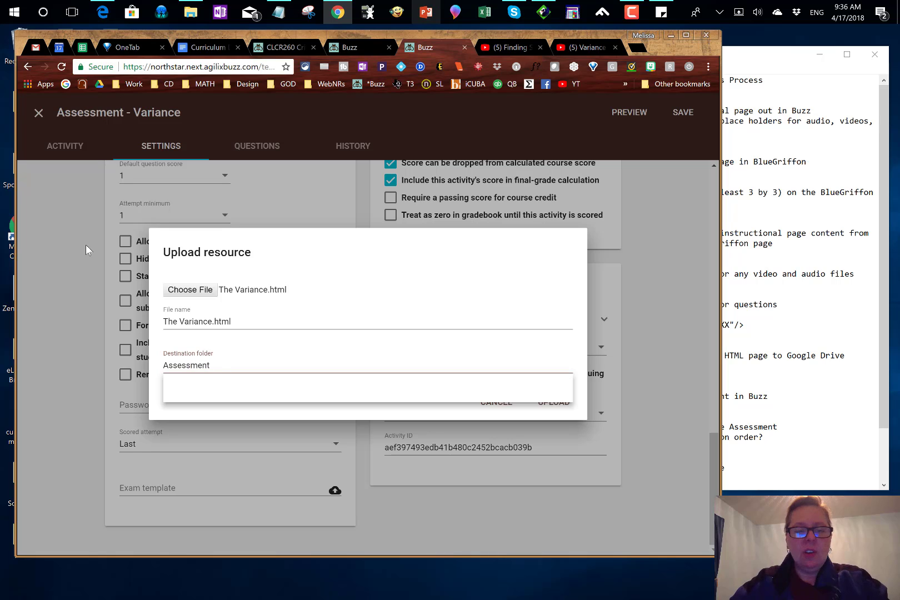
{"action": "type", "text": " Templates"}
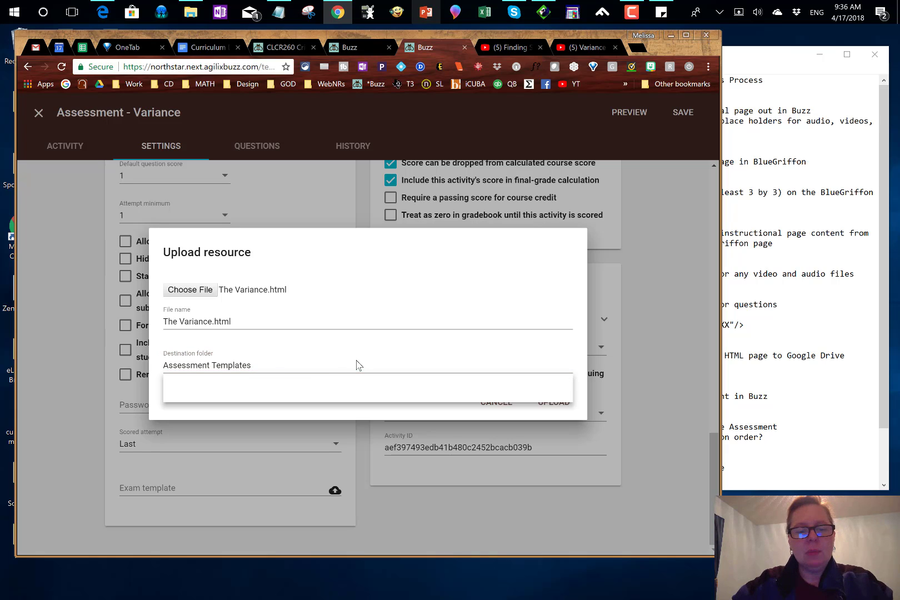
{"action": "left_click", "coordinate": [553, 411]}
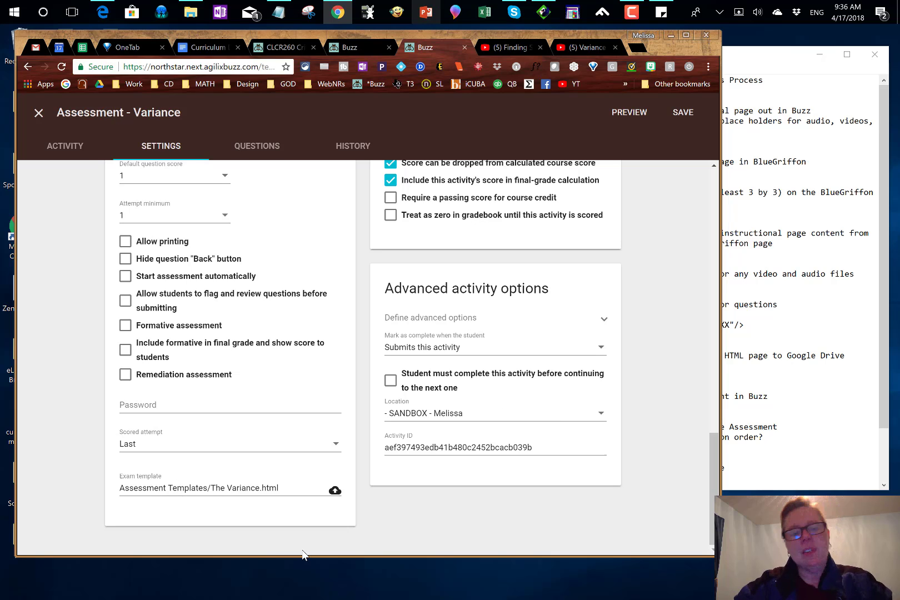
Set the scored attempt to Highest and save the assessment
{"action": "left_click", "coordinate": [334, 448]}
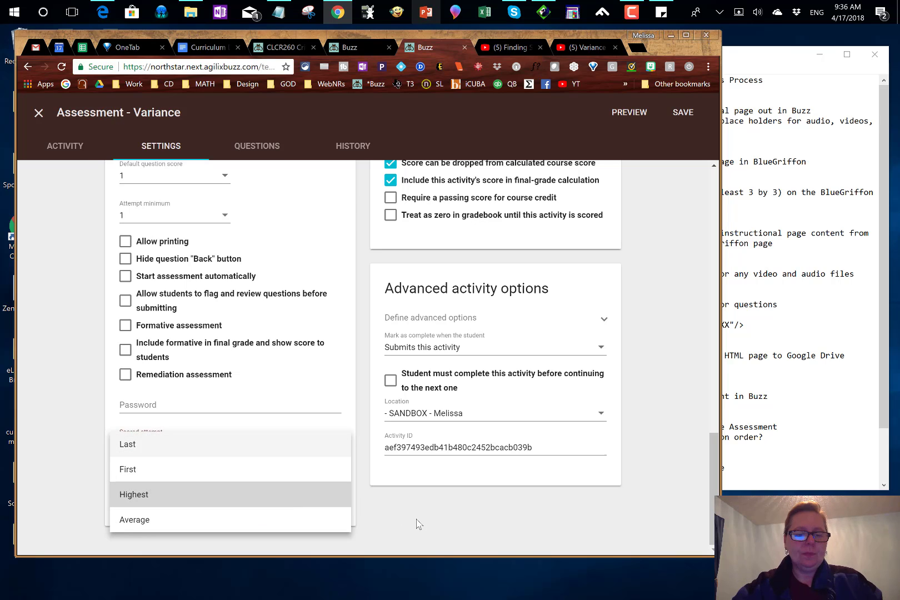
{"action": "left_click", "coordinate": [328, 498]}
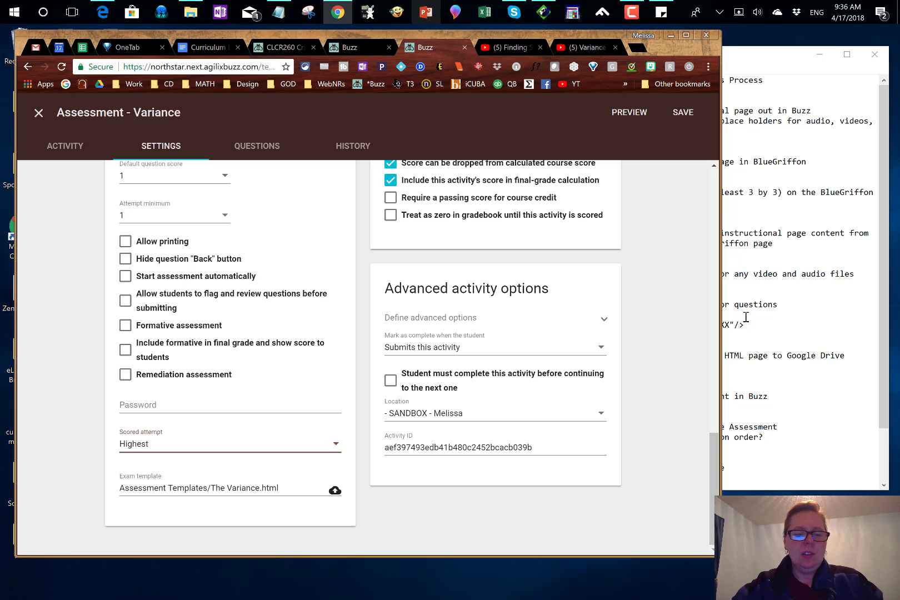
{"action": "left_click", "coordinate": [683, 112]}
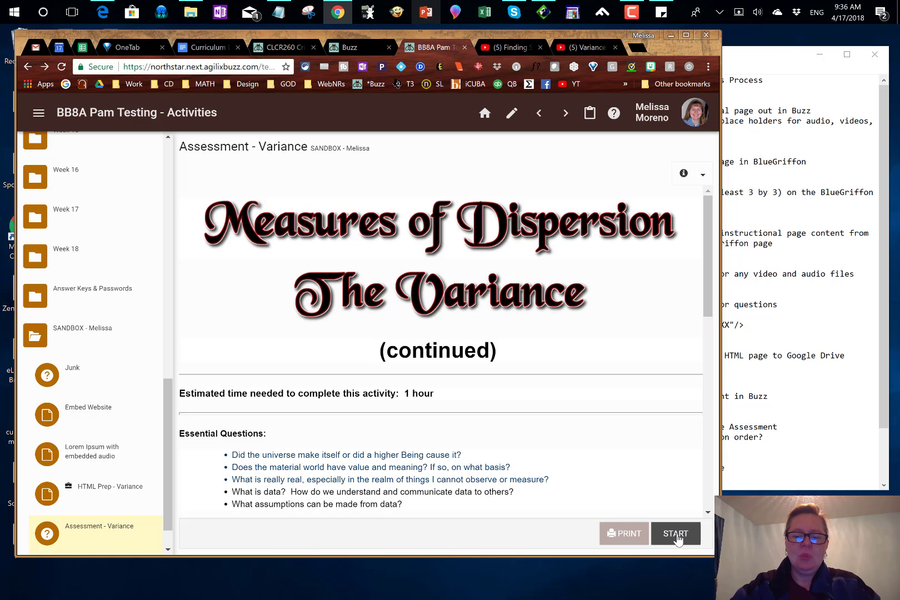
Look over the introduction page of Assessment - Variance and start the assessment
{"action": "scroll", "coordinate": [543, 444], "scroll_direction": "down", "scroll_amount": 1}
{"action": "scroll", "coordinate": [543, 445], "scroll_direction": "down", "scroll_amount": 5}
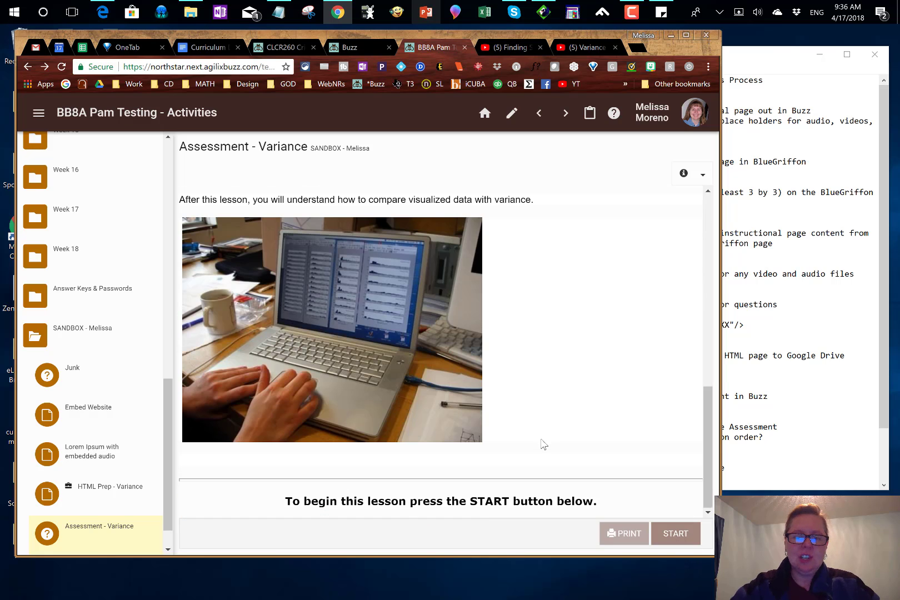
{"action": "left_click", "coordinate": [674, 534]}
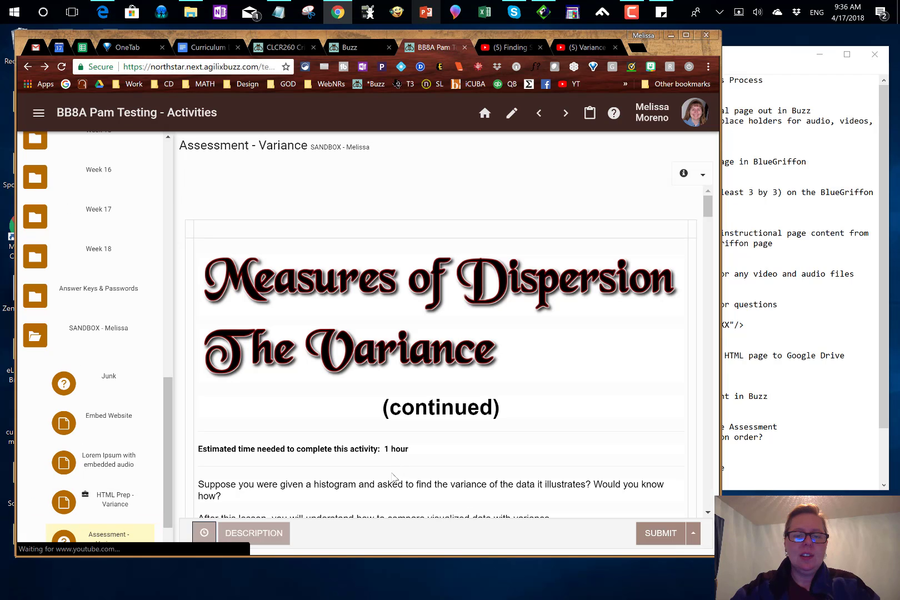
Examine the running assessment from its heading to its end, checking the lesson text, embedded questions, worked examples, videos and closing Your Turn question
{"action": "scroll", "coordinate": [462, 417], "scroll_direction": "down", "scroll_amount": 1}
{"action": "scroll", "coordinate": [462, 416], "scroll_direction": "down", "scroll_amount": 5}
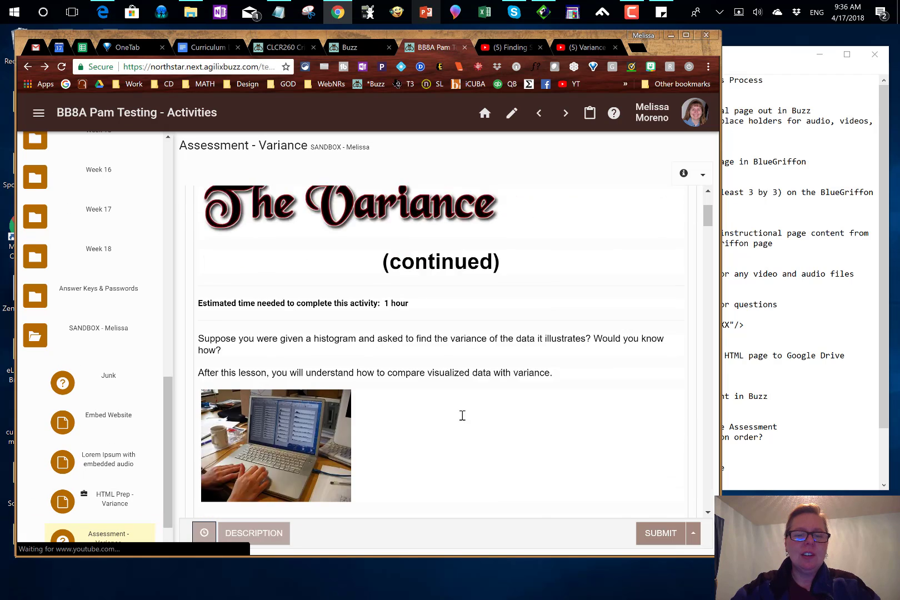
{"action": "scroll", "coordinate": [463, 420], "scroll_direction": "down", "scroll_amount": 8}
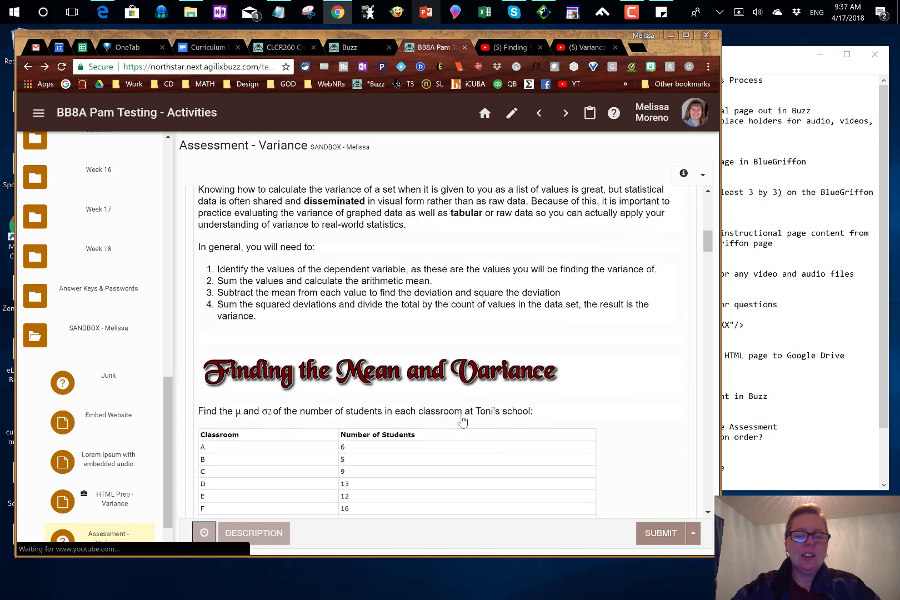
{"action": "scroll", "coordinate": [462, 420], "scroll_direction": "down", "scroll_amount": 12}
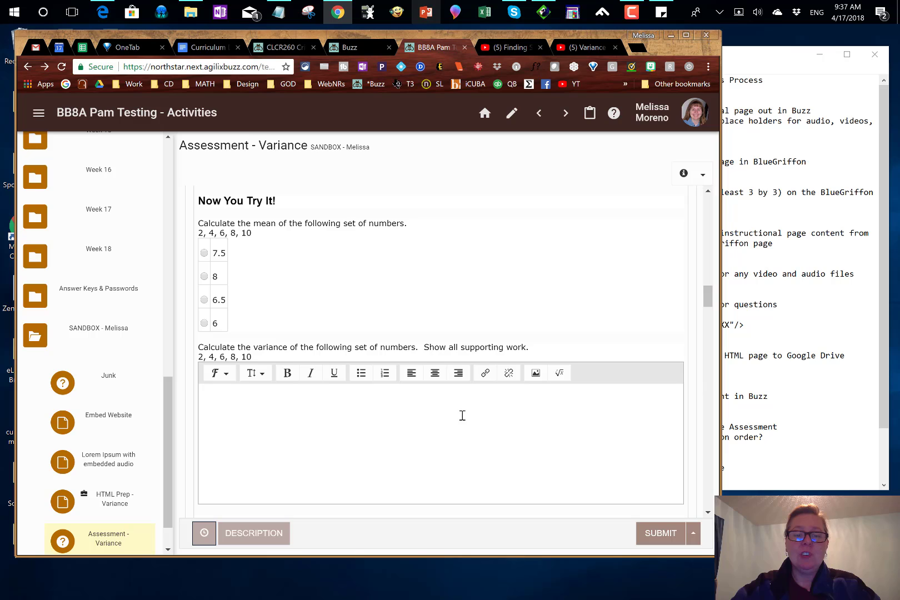
{"action": "scroll", "coordinate": [462, 416], "scroll_direction": "up", "scroll_amount": 1}
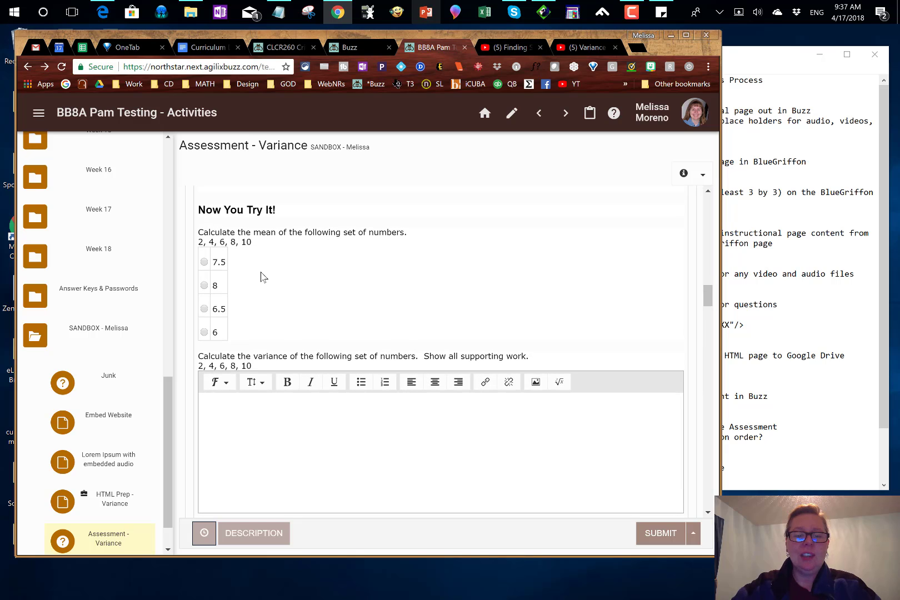
{"action": "scroll", "coordinate": [264, 277], "scroll_direction": "down", "scroll_amount": 2}
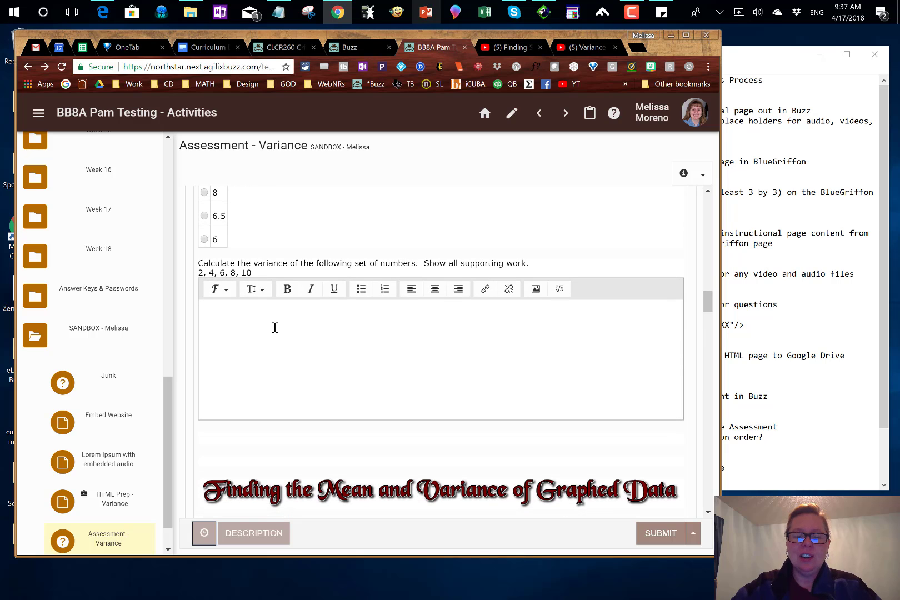
{"action": "scroll", "coordinate": [274, 328], "scroll_direction": "down", "scroll_amount": 10}
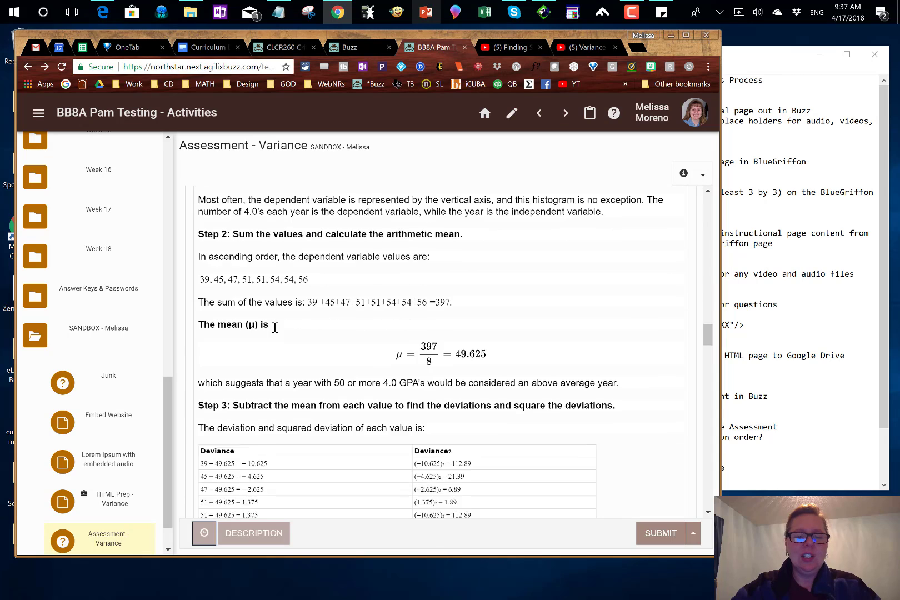
{"action": "scroll", "coordinate": [275, 328], "scroll_direction": "down", "scroll_amount": 10}
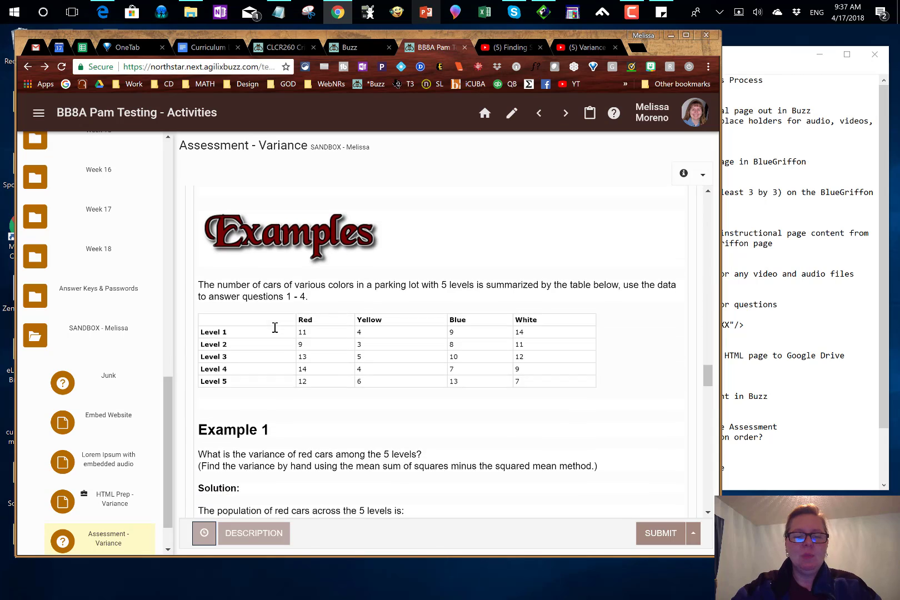
{"action": "scroll", "coordinate": [274, 327], "scroll_direction": "down", "scroll_amount": 10}
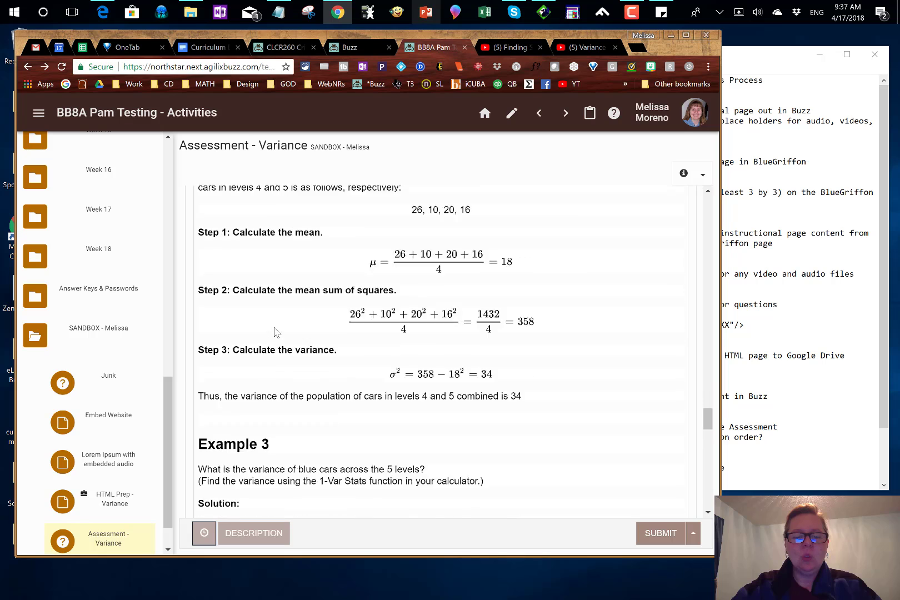
{"action": "scroll", "coordinate": [275, 332], "scroll_direction": "down", "scroll_amount": 5}
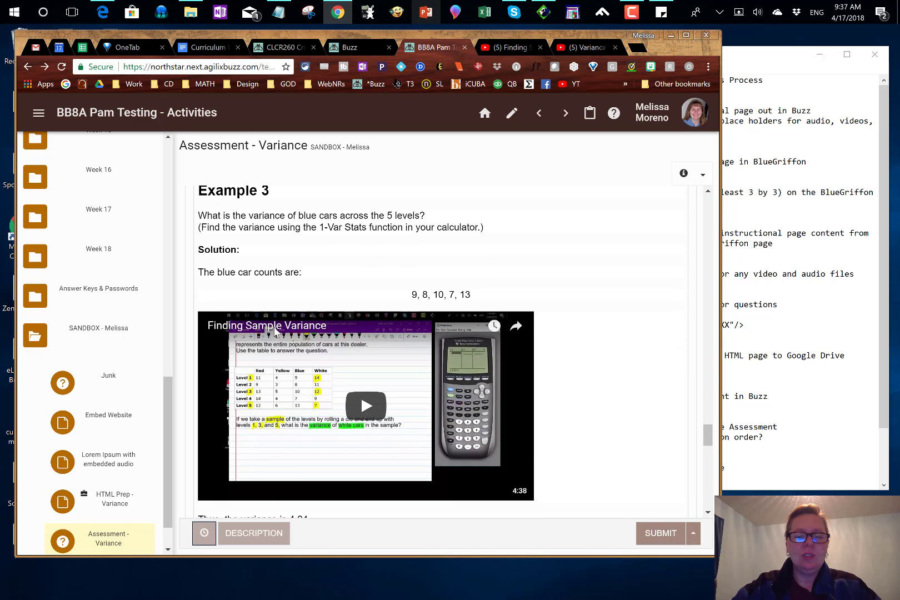
{"action": "scroll", "coordinate": [274, 332], "scroll_direction": "down", "scroll_amount": 2}
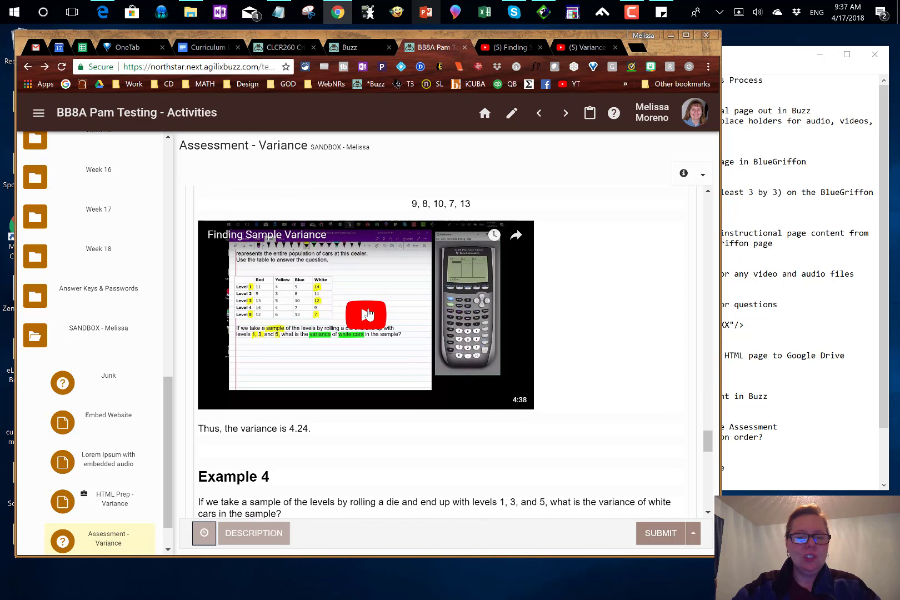
{"action": "scroll", "coordinate": [352, 472], "scroll_direction": "down", "scroll_amount": 6}
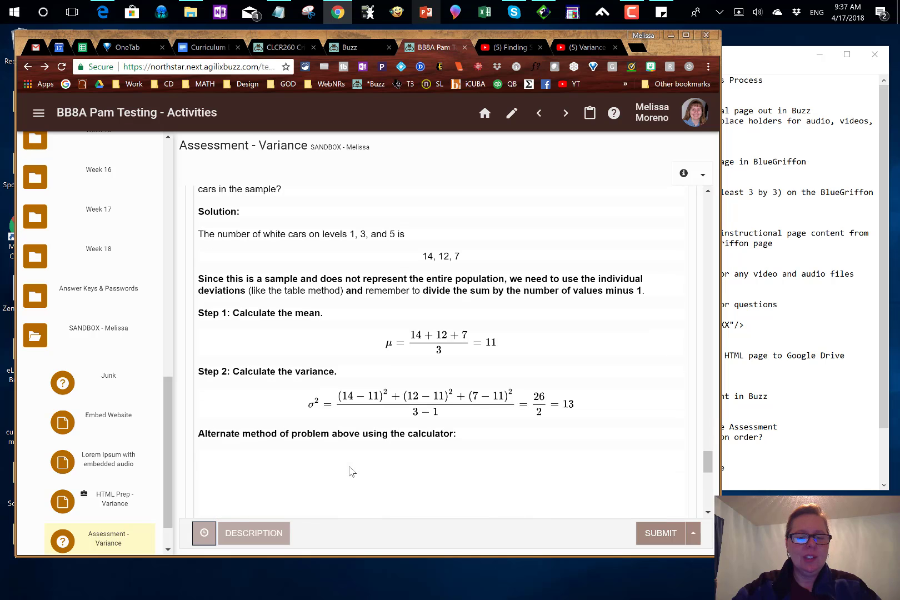
{"action": "scroll", "coordinate": [352, 471], "scroll_direction": "down", "scroll_amount": 3}
{"action": "scroll", "coordinate": [352, 472], "scroll_direction": "down", "scroll_amount": 3}
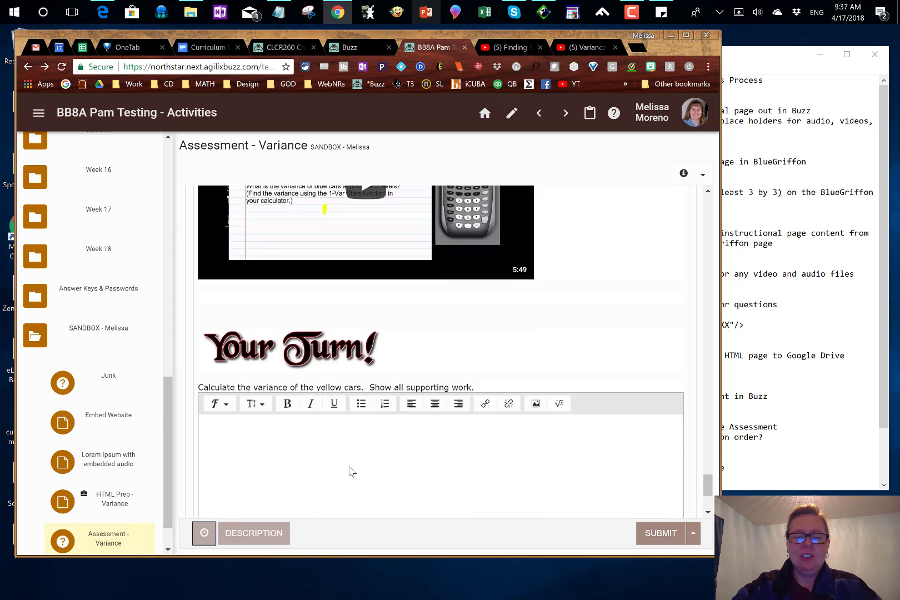
{"action": "scroll", "coordinate": [352, 472], "scroll_direction": "down", "scroll_amount": 2}
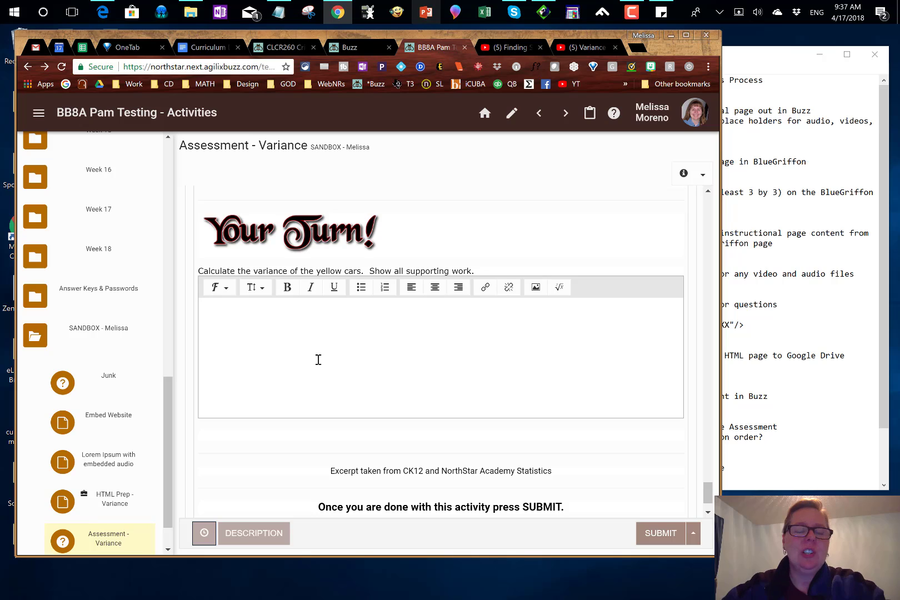